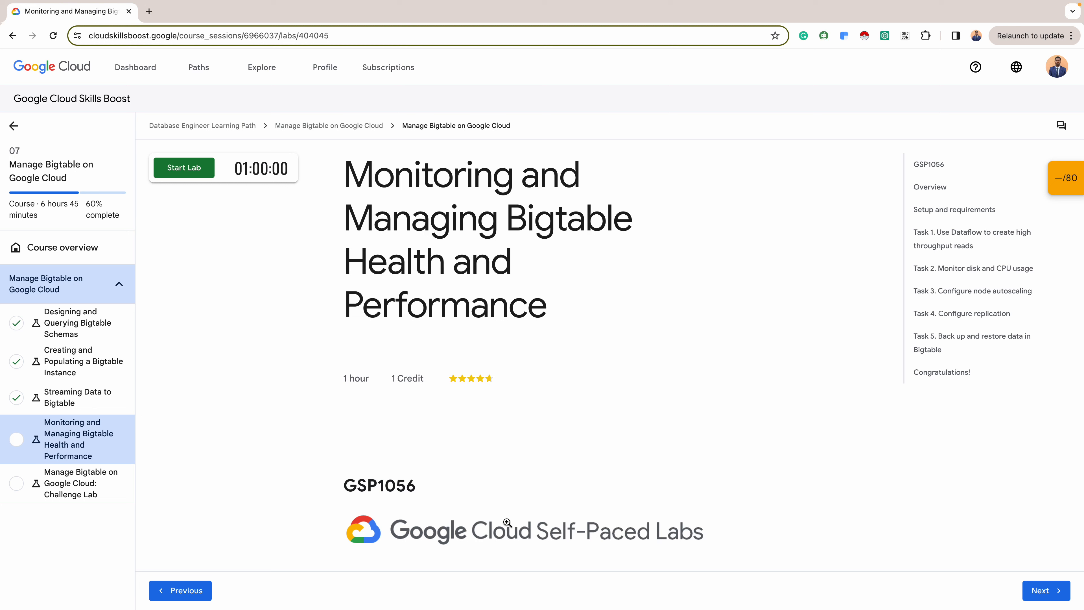
Start the Monitoring and Managing Bigtable Health and Performance lab and open its Google Cloud console link in an incognito window
{"action": "left_click", "coordinate": [180, 176]}
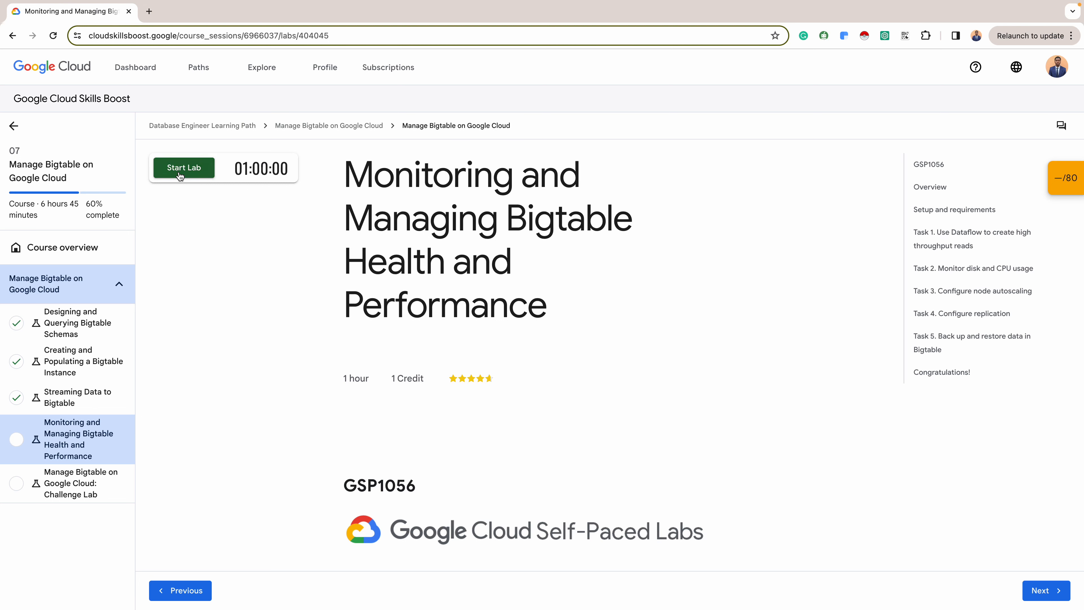
{"action": "left_click", "coordinate": [180, 175]}
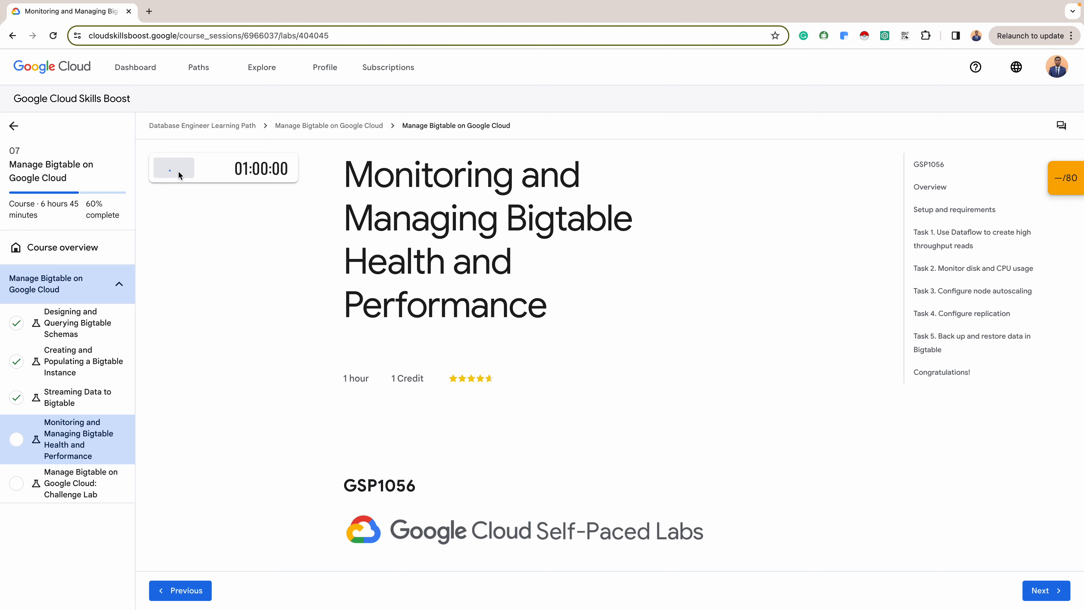
{"action": "right_click", "coordinate": [243, 257]}
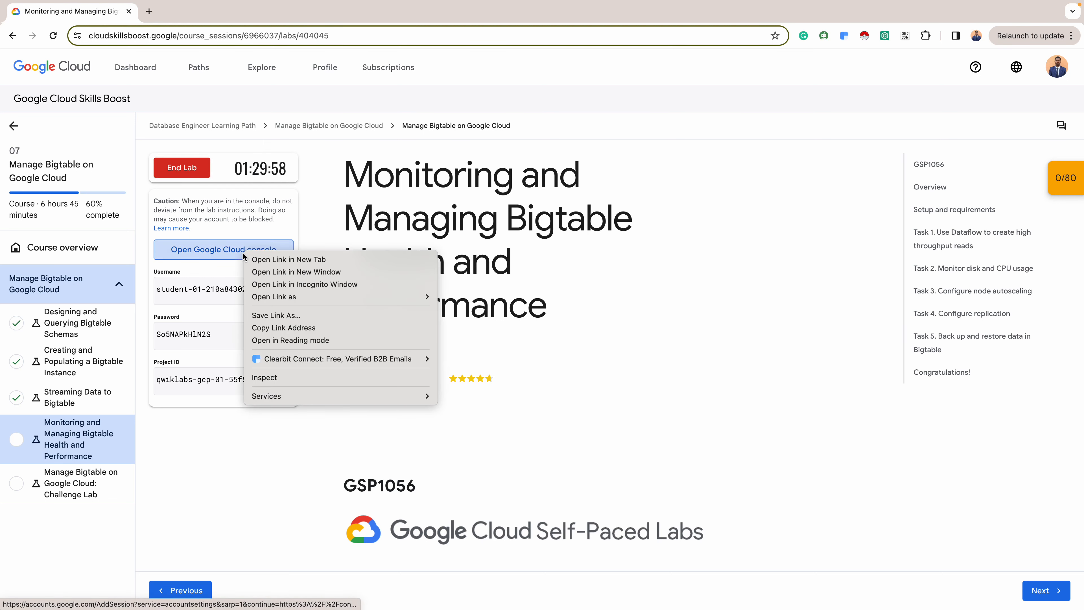
{"action": "left_click", "coordinate": [301, 286]}
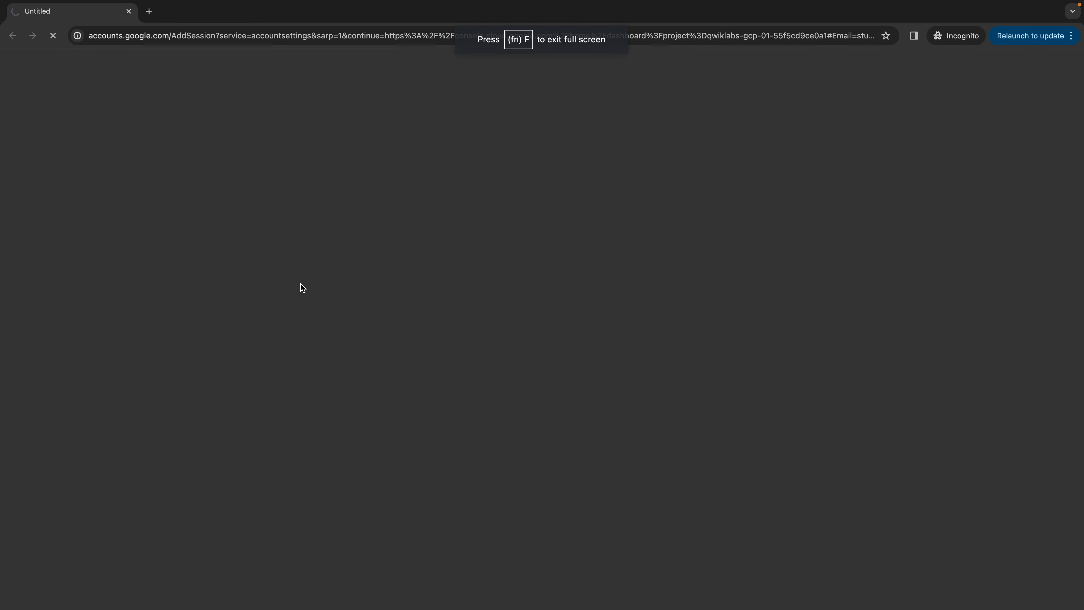
Copy the temporary account password from the lab's connection details and sign in to the student Google account with it
{"action": "key", "text": "ctrl+Left"}
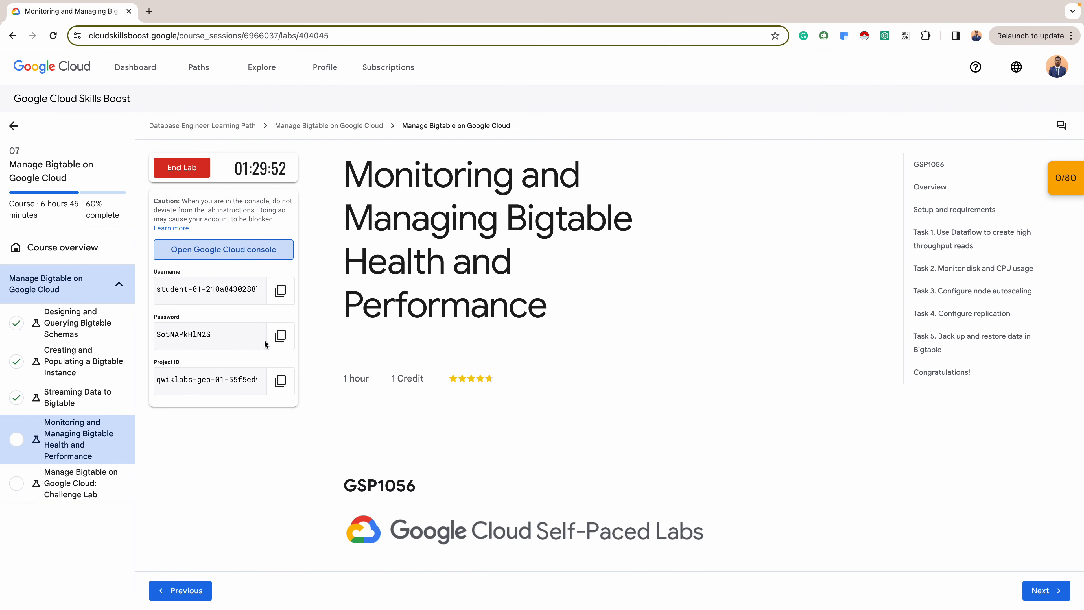
{"action": "left_click", "coordinate": [281, 335]}
{"action": "key", "text": "ctrl+Right"}
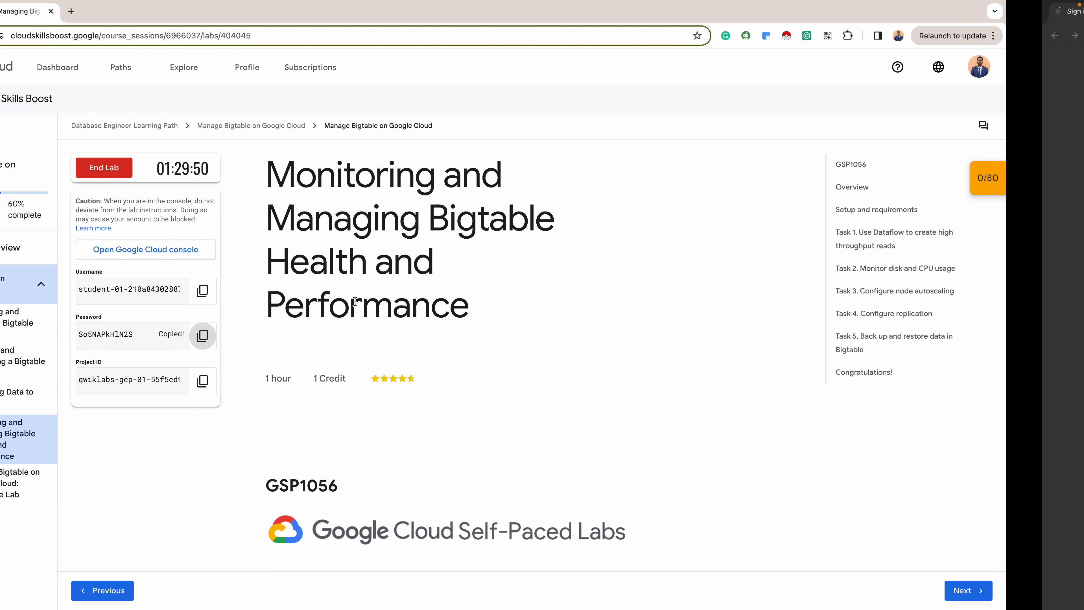
{"action": "key", "text": "ctrl+v"}
{"action": "left_click", "coordinate": [638, 422]}
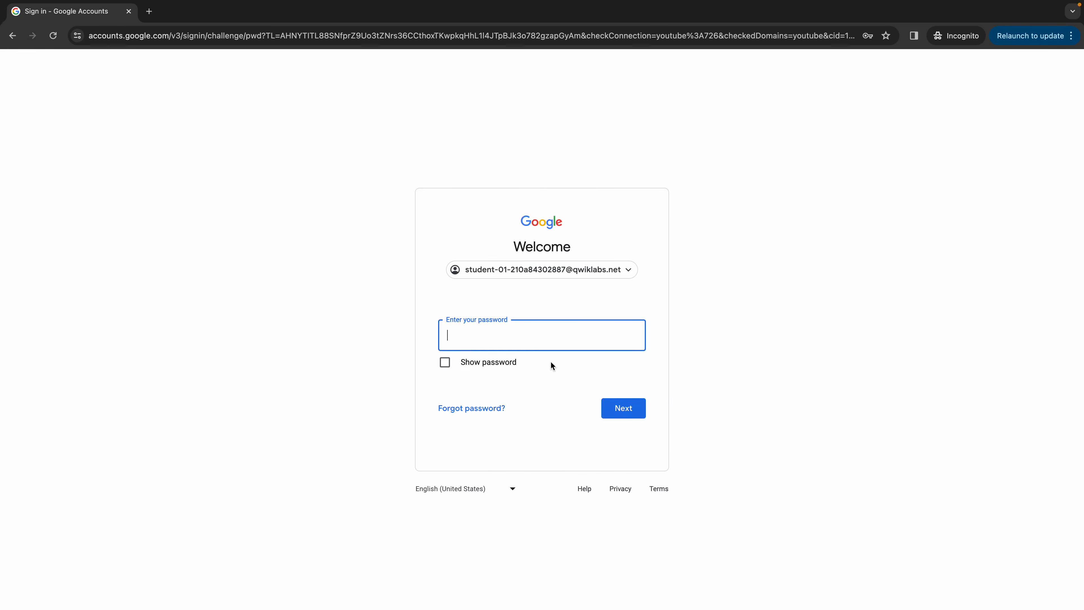
{"action": "left_click", "coordinate": [545, 356]}
{"action": "left_click", "coordinate": [534, 343]}
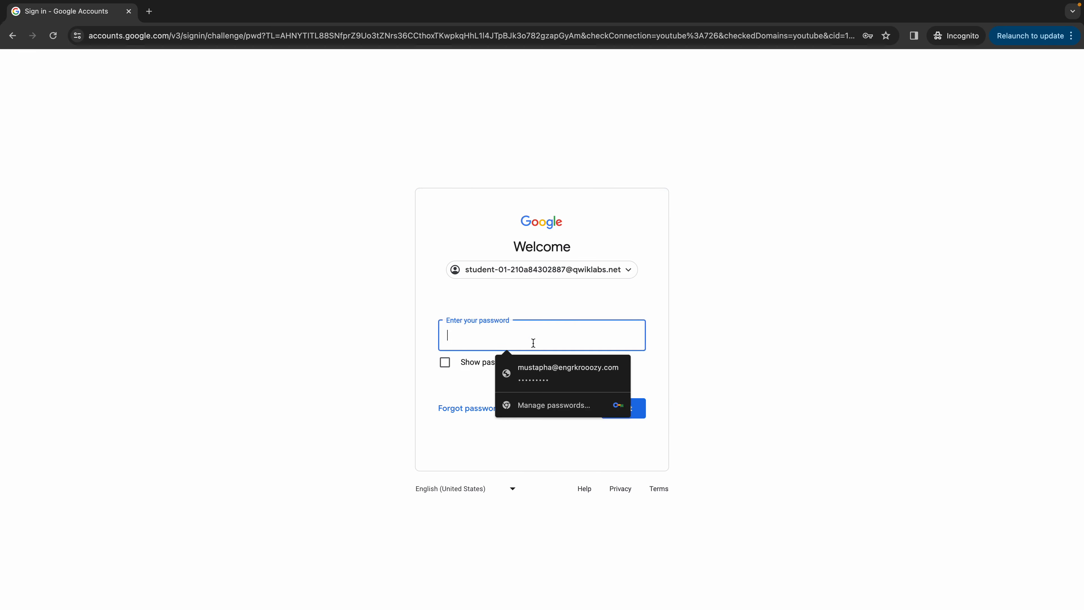
{"action": "key", "text": "ctrl+v"}
{"action": "left_click", "coordinate": [631, 411]}
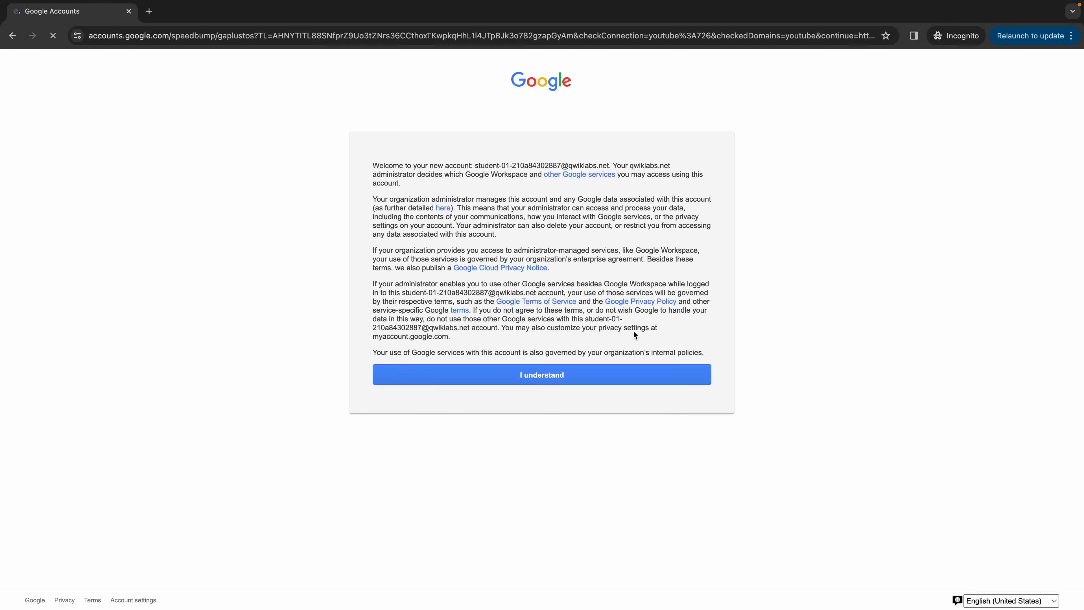
Acknowledge the new account notice and agree to the Google Cloud Platform Terms of Service, leaving email updates off
{"action": "left_click", "coordinate": [583, 381]}
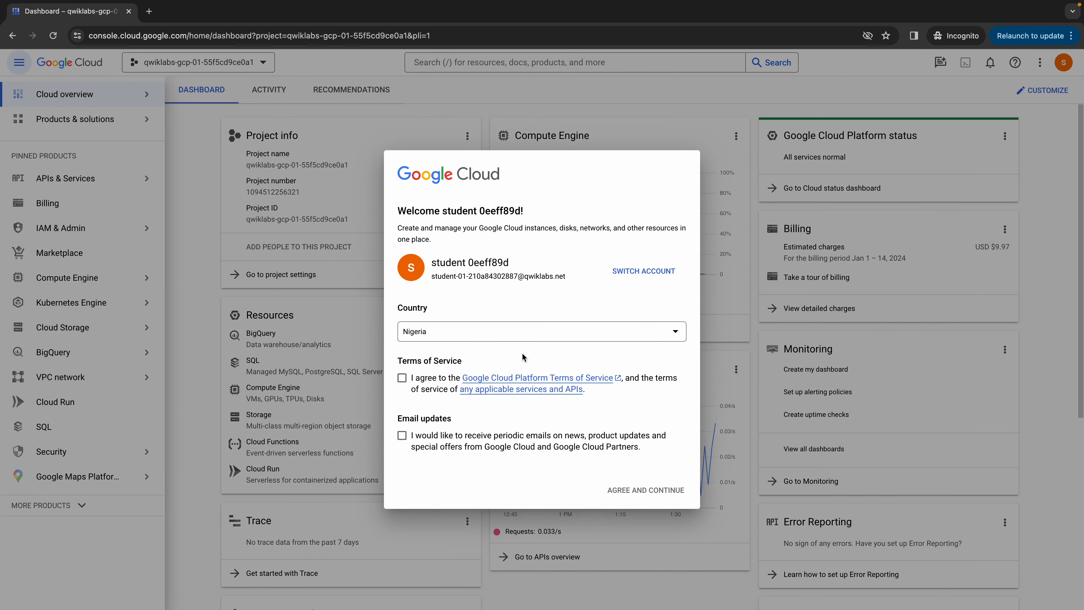
{"action": "left_click", "coordinate": [402, 373]}
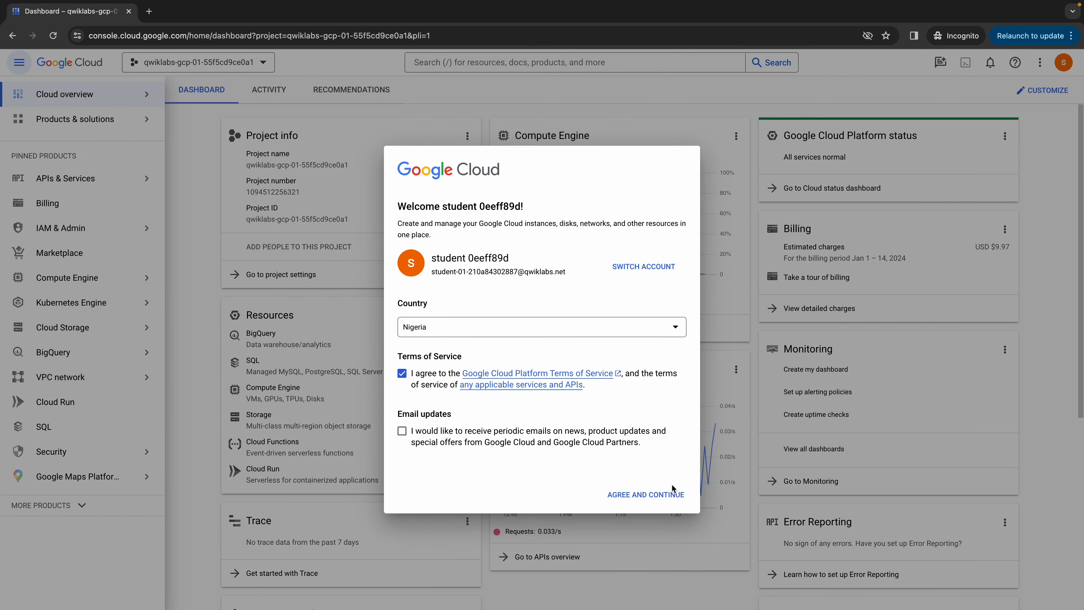
{"action": "left_click", "coordinate": [661, 499]}
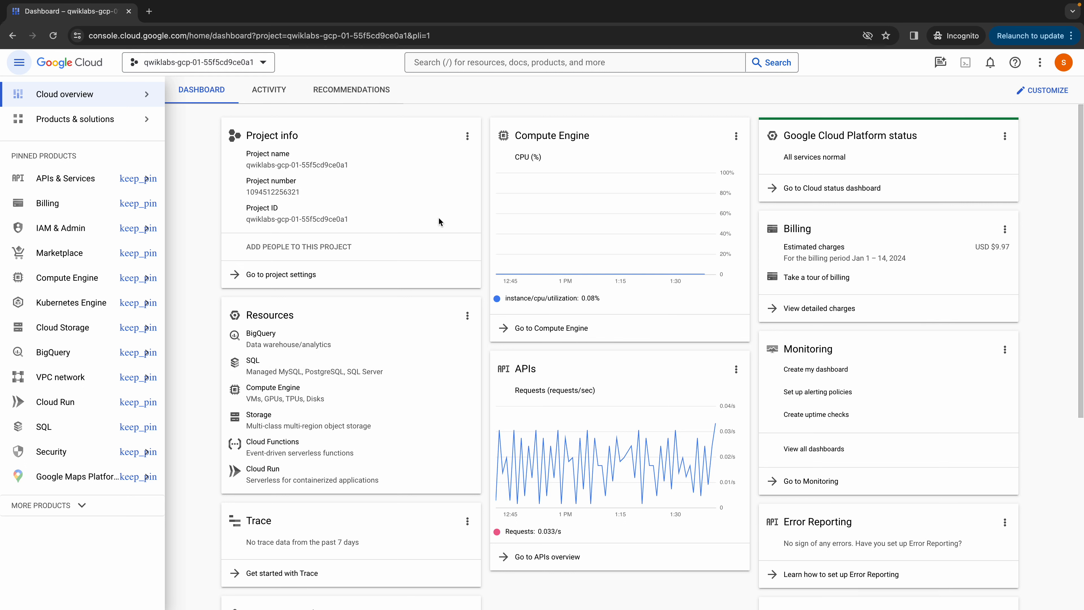
Review the lab instructions from the objectives and prerequisites through console login to the Activate Cloud Shell section
{"action": "key", "text": "ctrl+Left"}
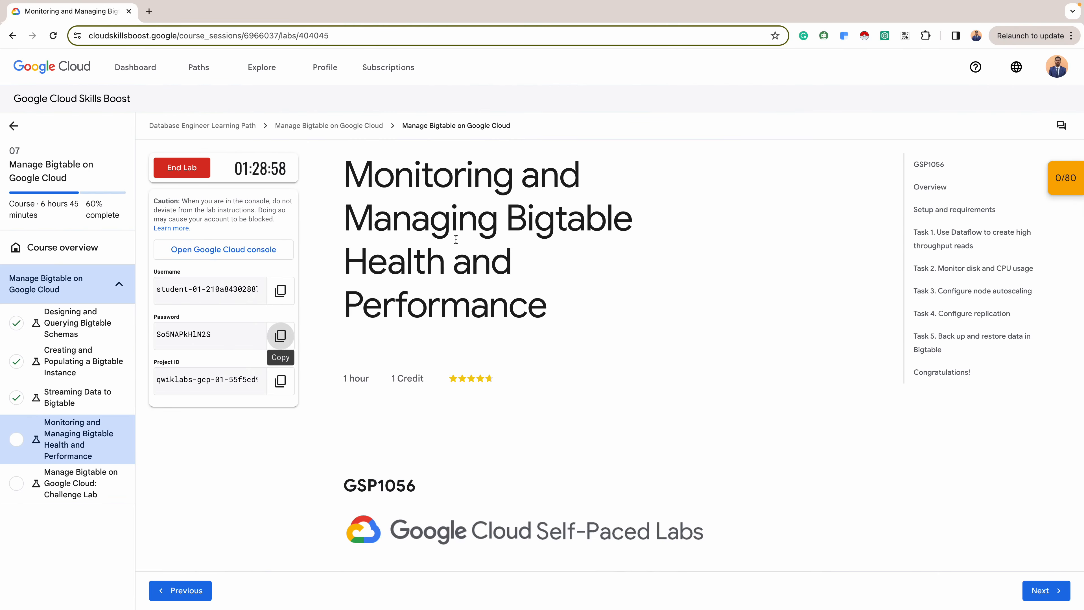
{"action": "scroll", "coordinate": [491, 276], "scroll_direction": "down", "scroll_amount": 10}
{"action": "scroll", "coordinate": [491, 276], "scroll_direction": "down", "scroll_amount": 3}
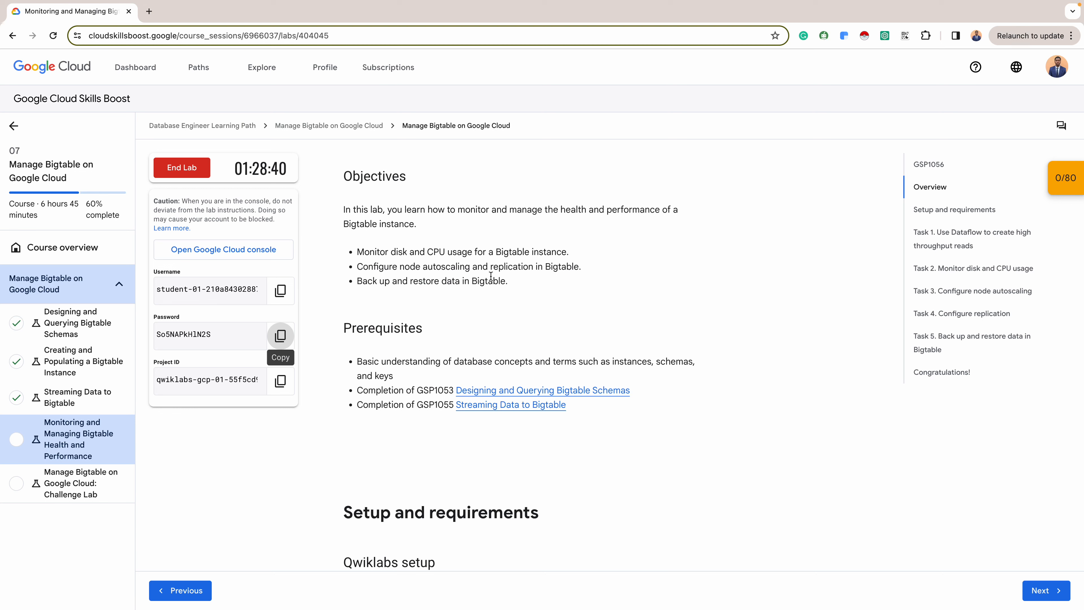
{"action": "scroll", "coordinate": [491, 275], "scroll_direction": "down", "scroll_amount": 1}
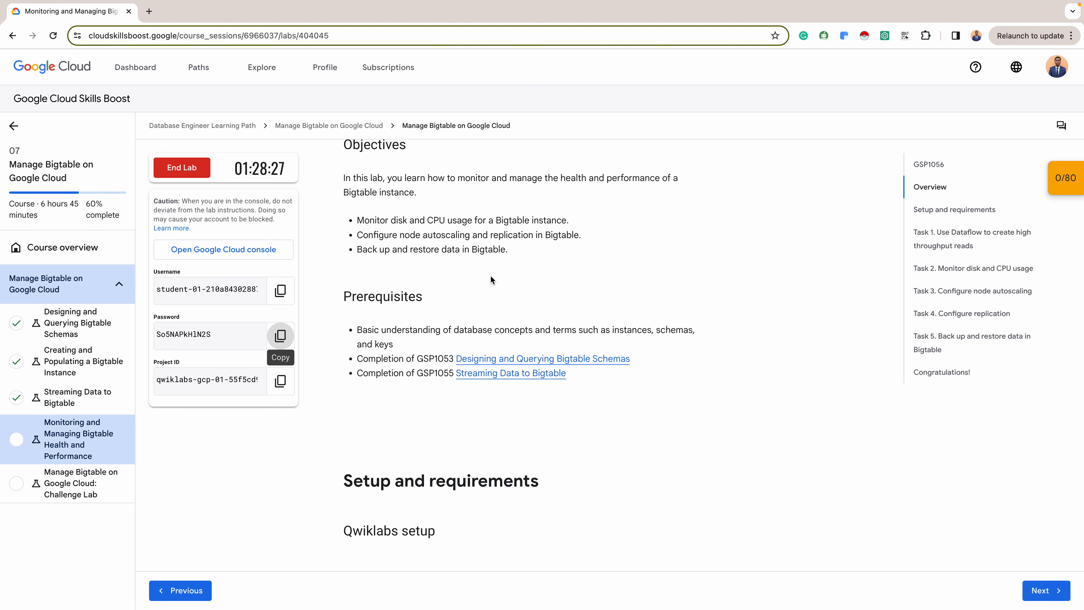
{"action": "scroll", "coordinate": [491, 277], "scroll_direction": "down", "scroll_amount": 8}
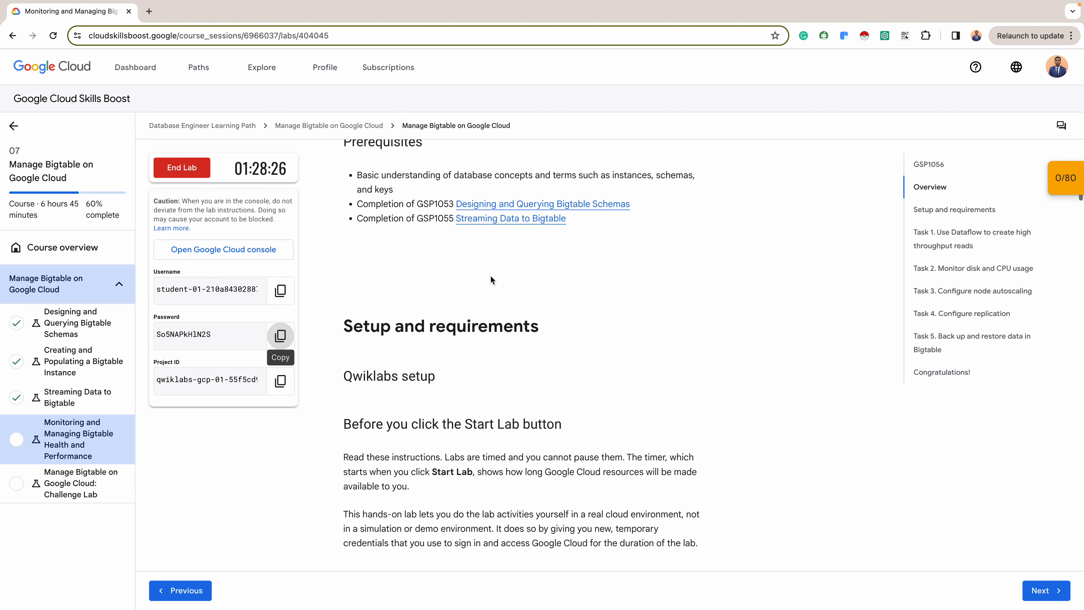
{"action": "scroll", "coordinate": [491, 277], "scroll_direction": "down", "scroll_amount": 4}
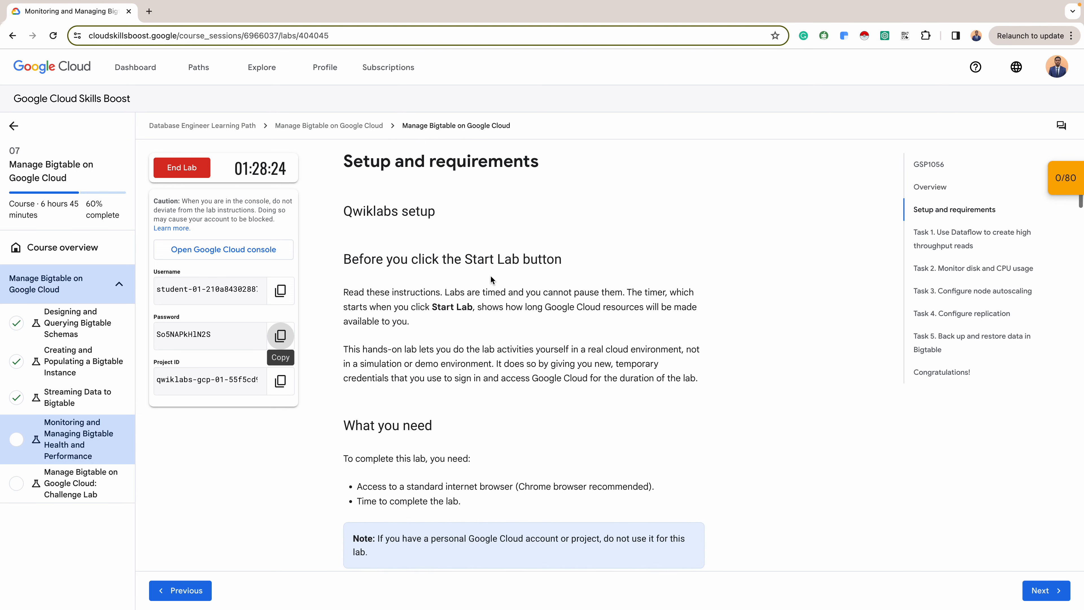
{"action": "scroll", "coordinate": [491, 277], "scroll_direction": "down", "scroll_amount": 9}
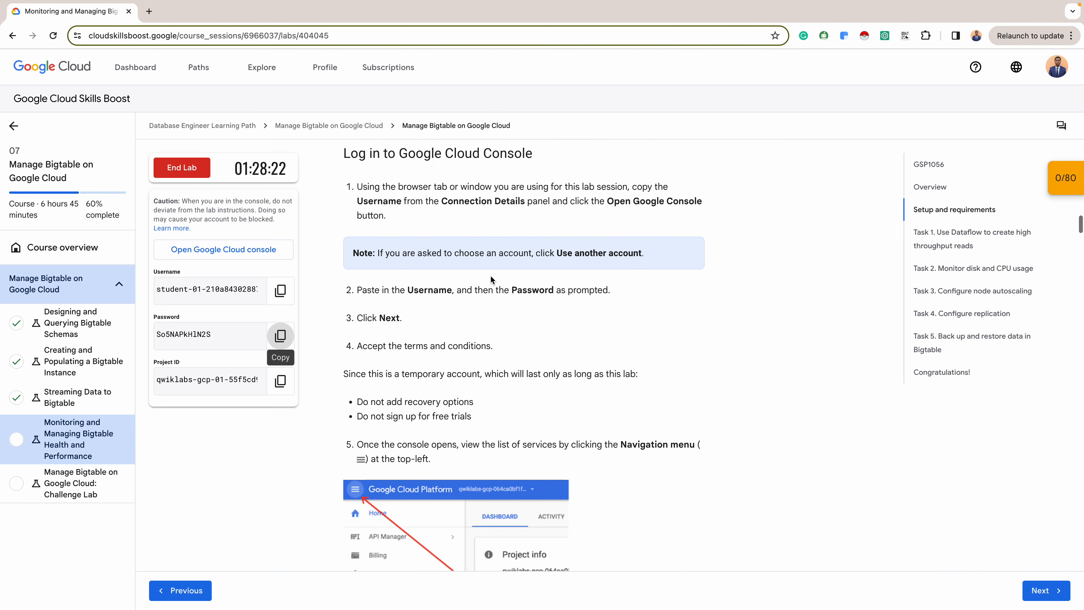
{"action": "scroll", "coordinate": [491, 276], "scroll_direction": "down", "scroll_amount": 7}
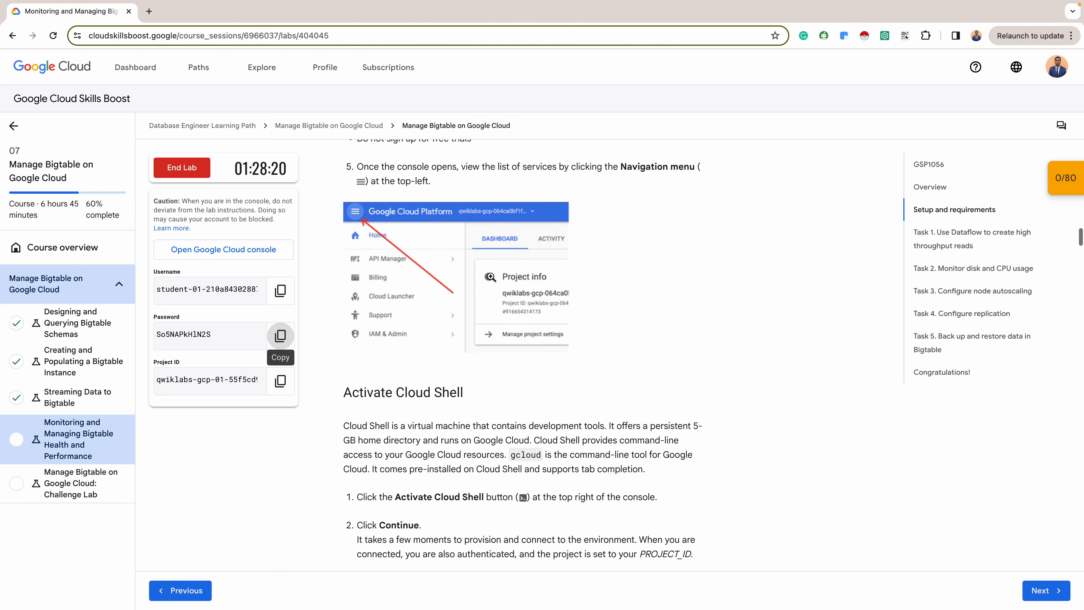
{"action": "scroll", "coordinate": [491, 276], "scroll_direction": "down", "scroll_amount": 5}
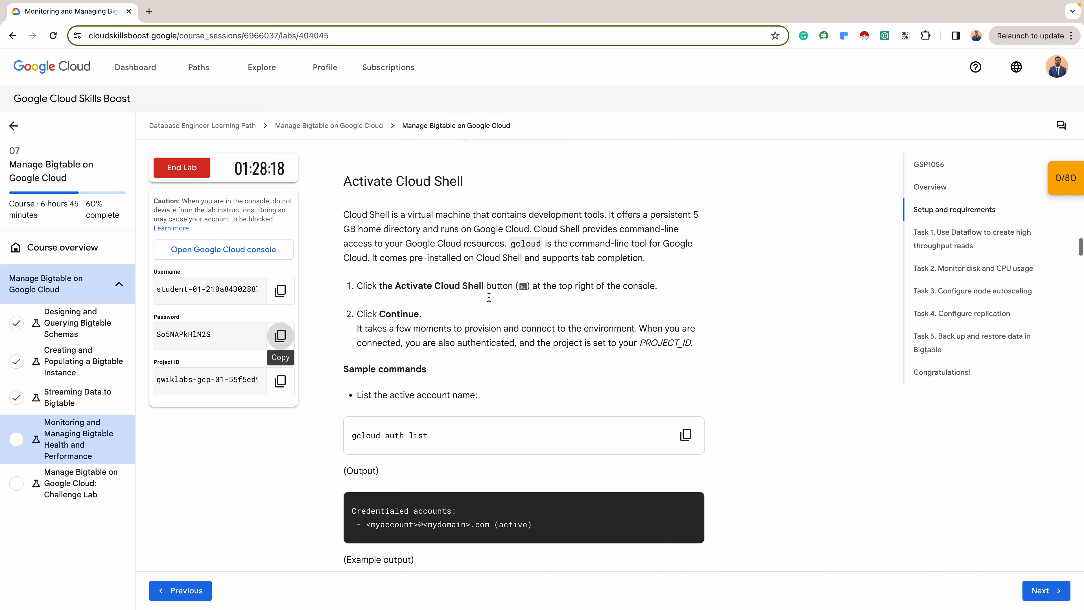
Copy the gcloud auth list command from the lab, then activate Cloud Shell in the console with an enlarged terminal pane
{"action": "left_click", "coordinate": [686, 434]}
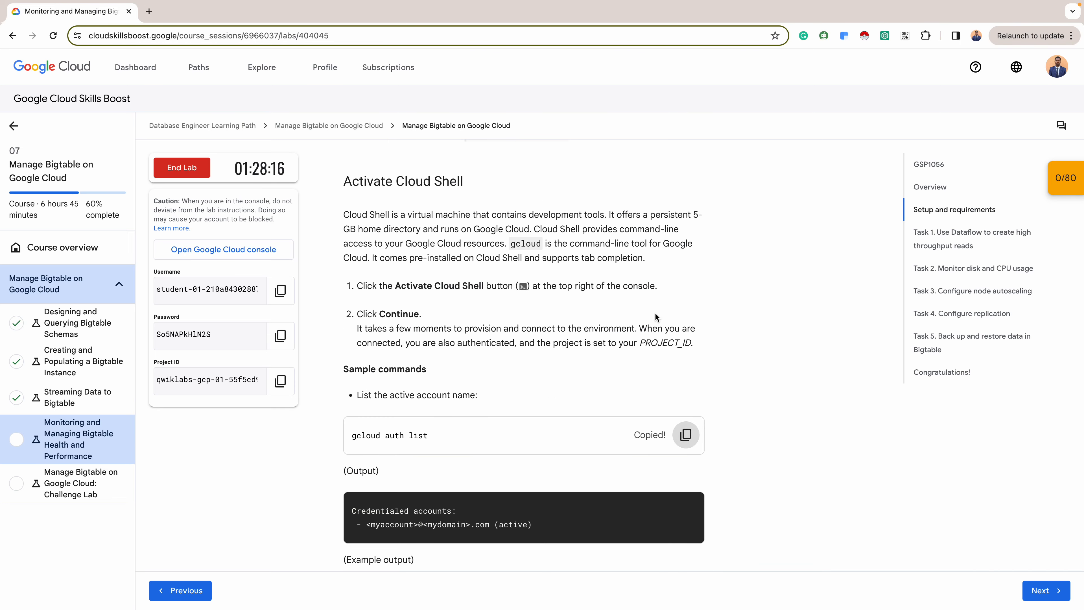
{"action": "key", "text": "ctrl+Right"}
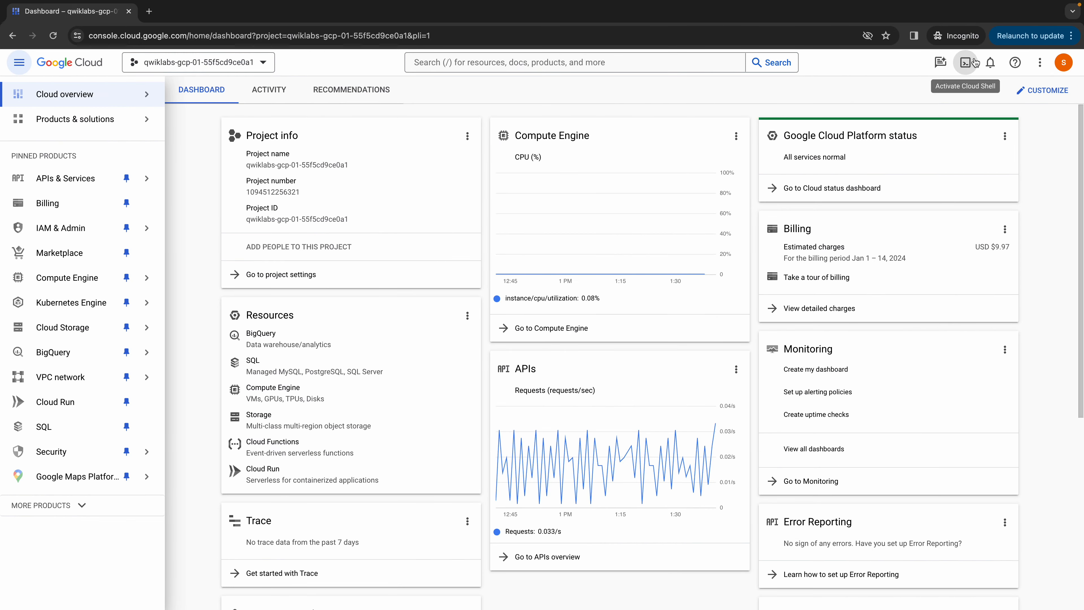
{"action": "left_click", "coordinate": [967, 64]}
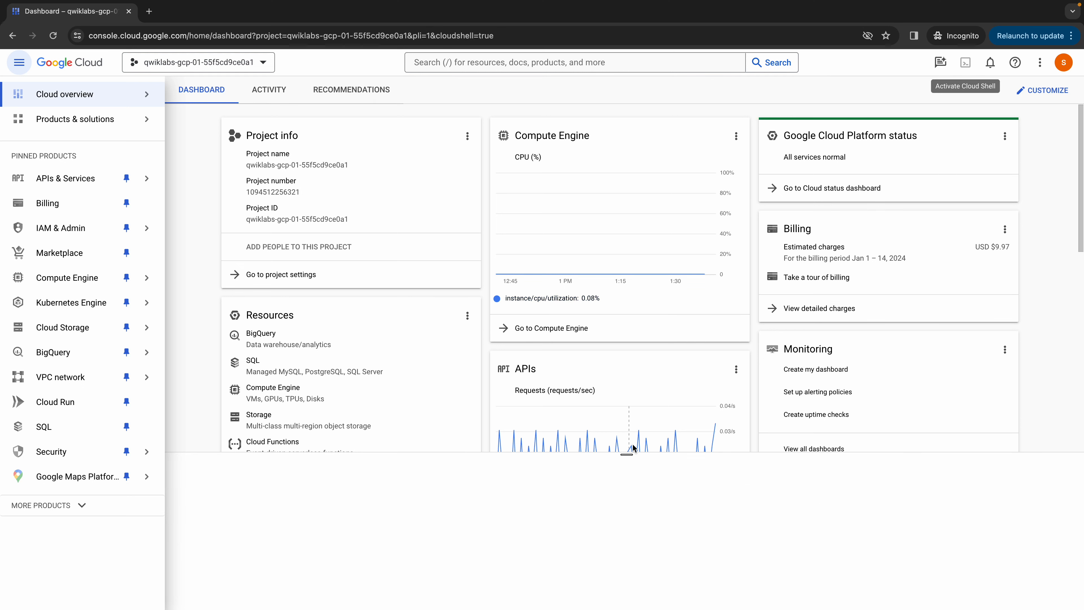
{"action": "left_click_drag", "start_coordinate": [631, 453], "coordinate": [634, 289]}
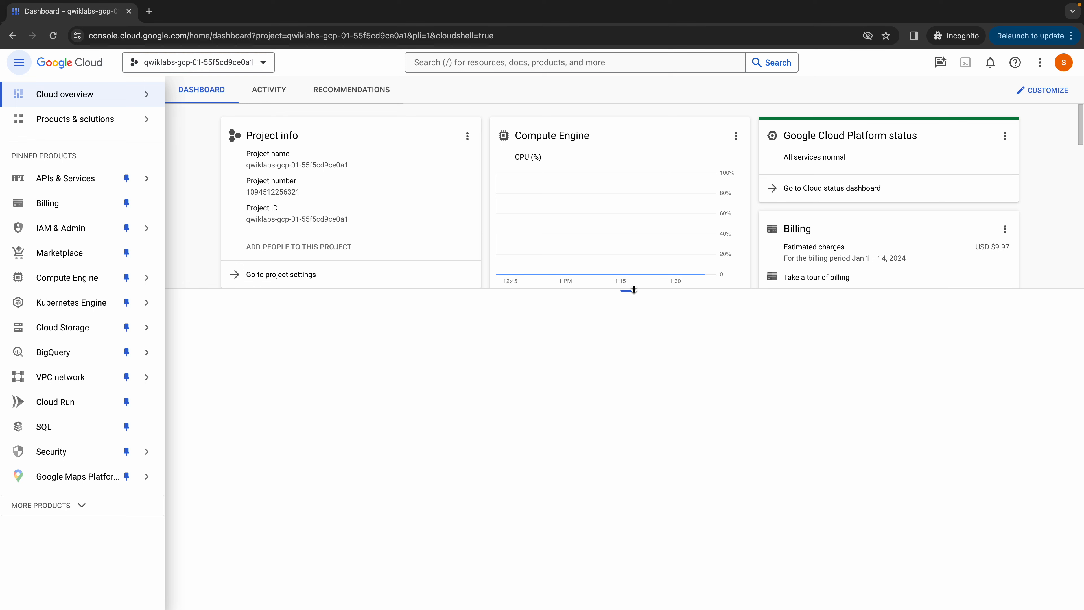
{"action": "left_click_drag", "start_coordinate": [635, 289], "coordinate": [632, 239]}
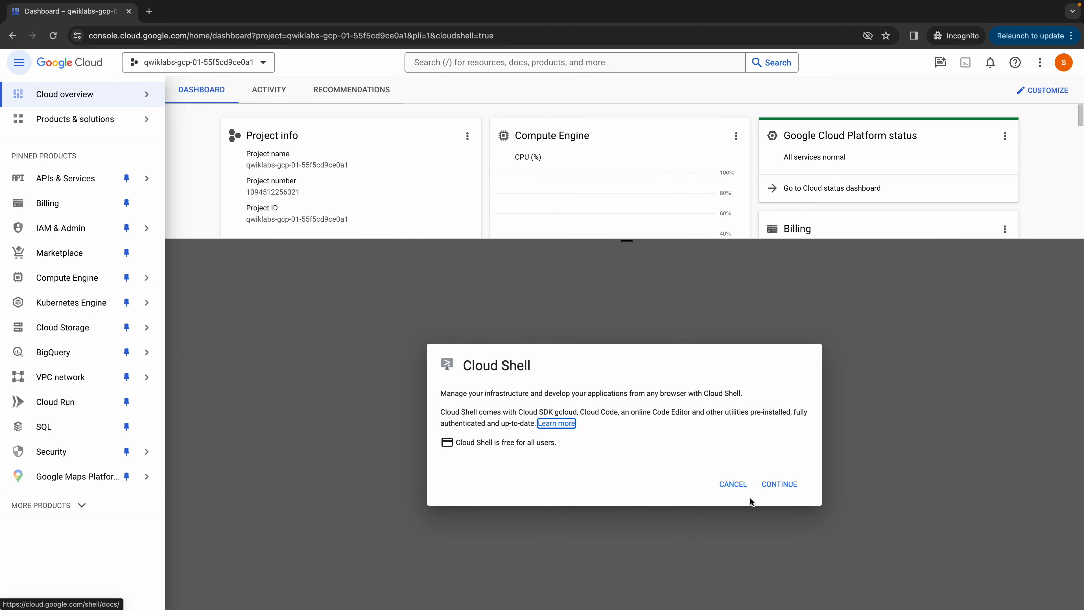
{"action": "left_click", "coordinate": [781, 483]}
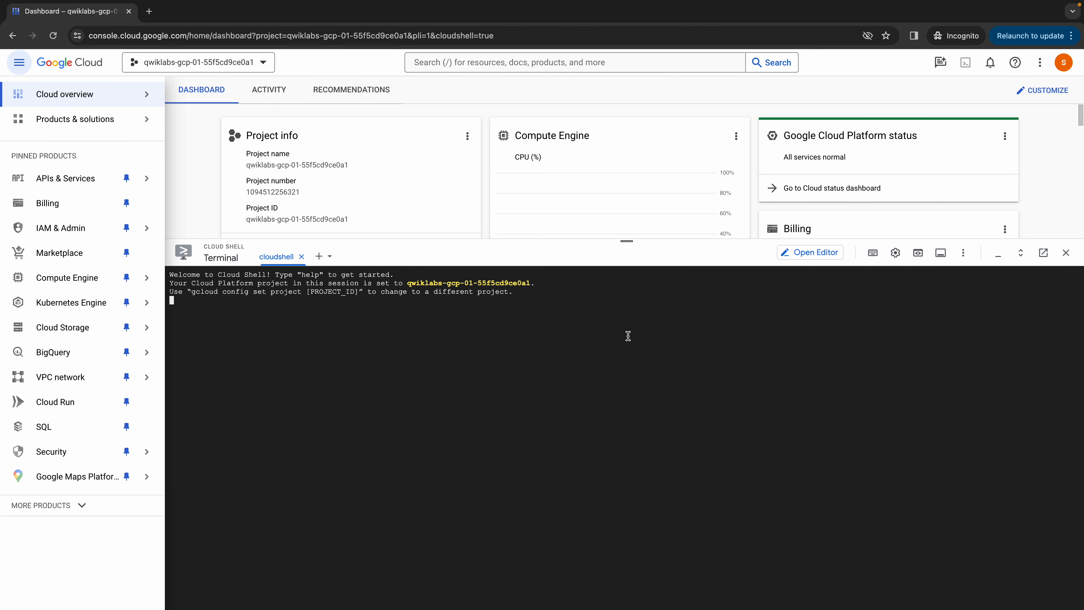
Run the copied gcloud auth list command in Cloud Shell to list the active account
{"action": "key", "text": "ctrl+v"}
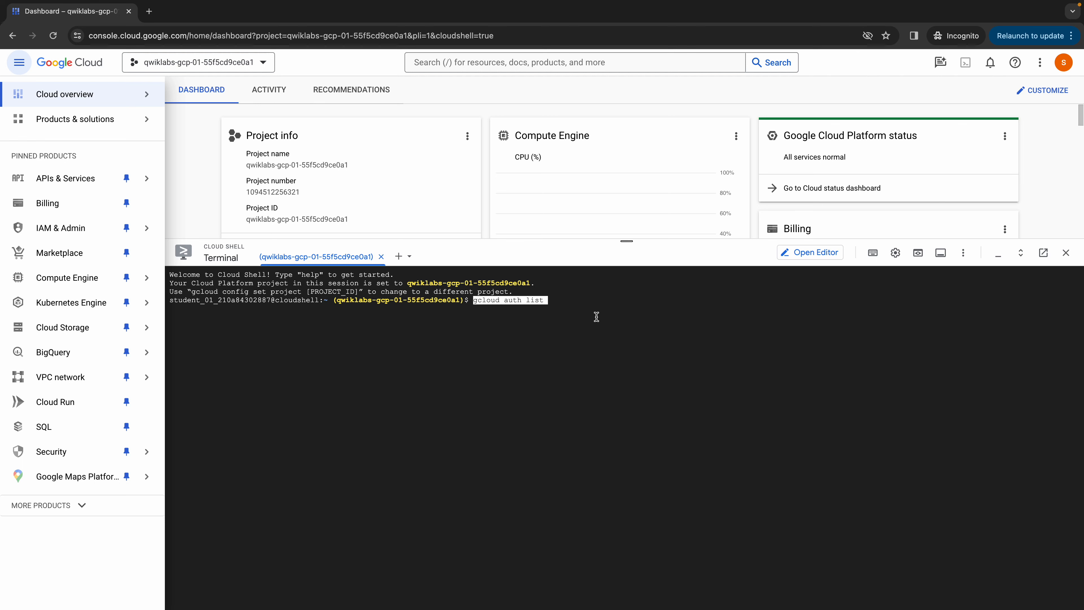
{"action": "key", "text": "Return"}
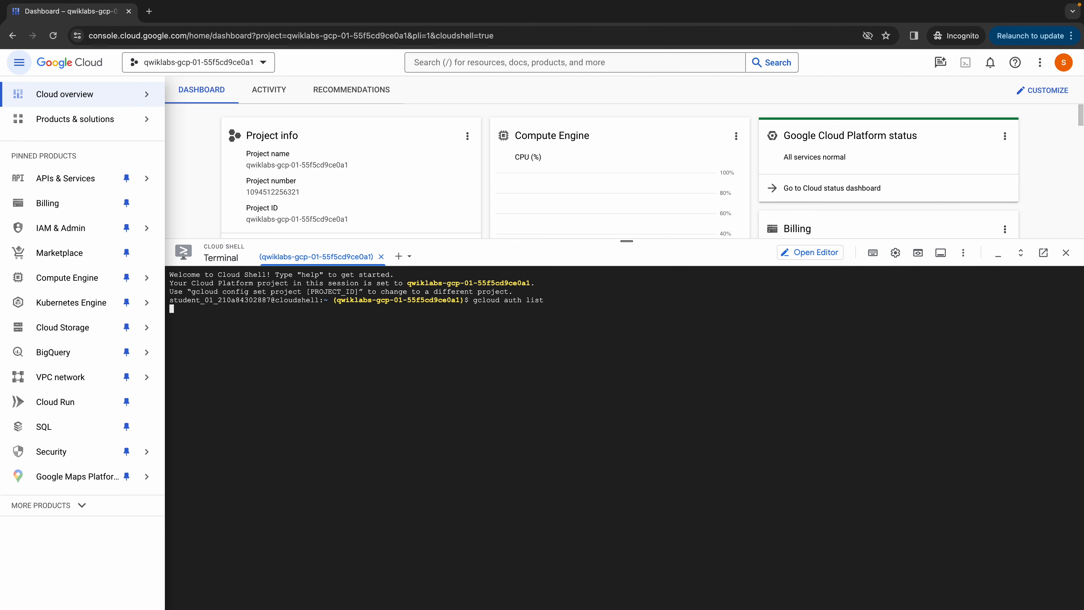
{"action": "key", "text": "Return"}
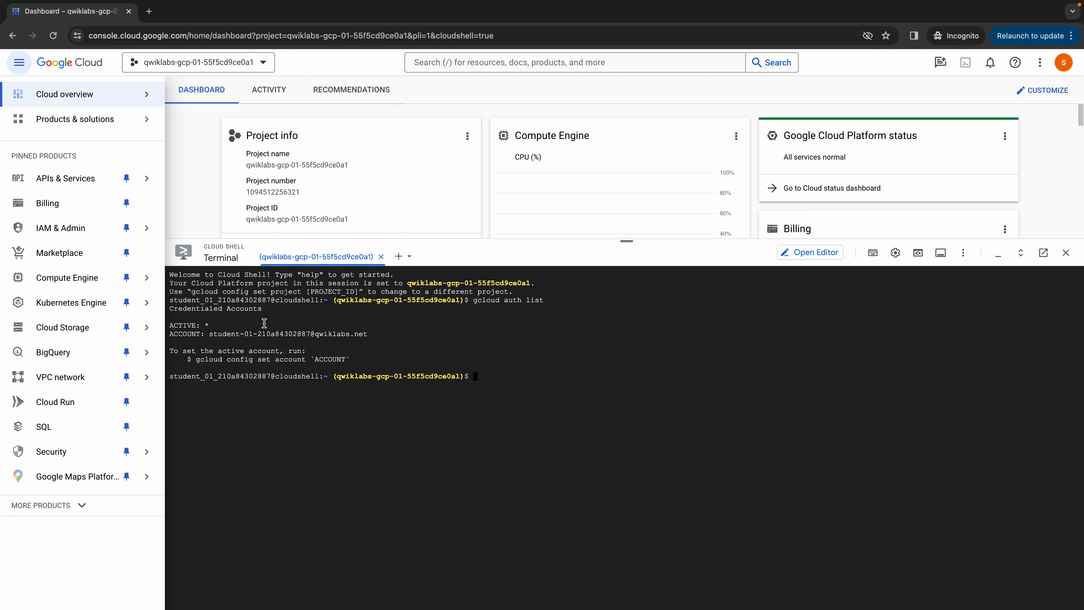
Run gcloud config list project in Cloud Shell to list the project ID
{"action": "left_click", "coordinate": [523, 376]}
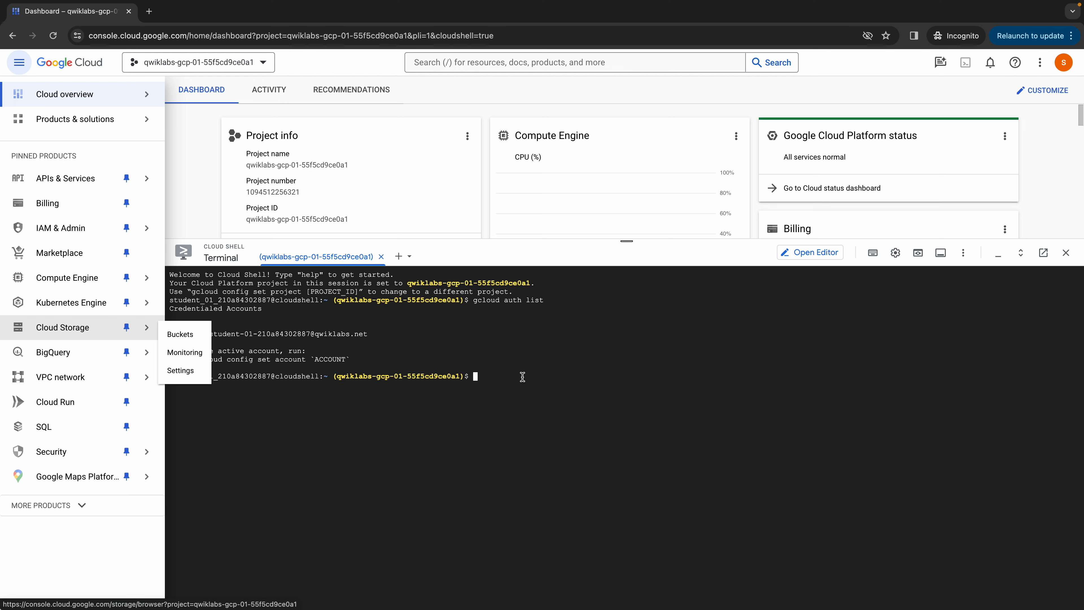
{"action": "type", "text": "gcloud c"}
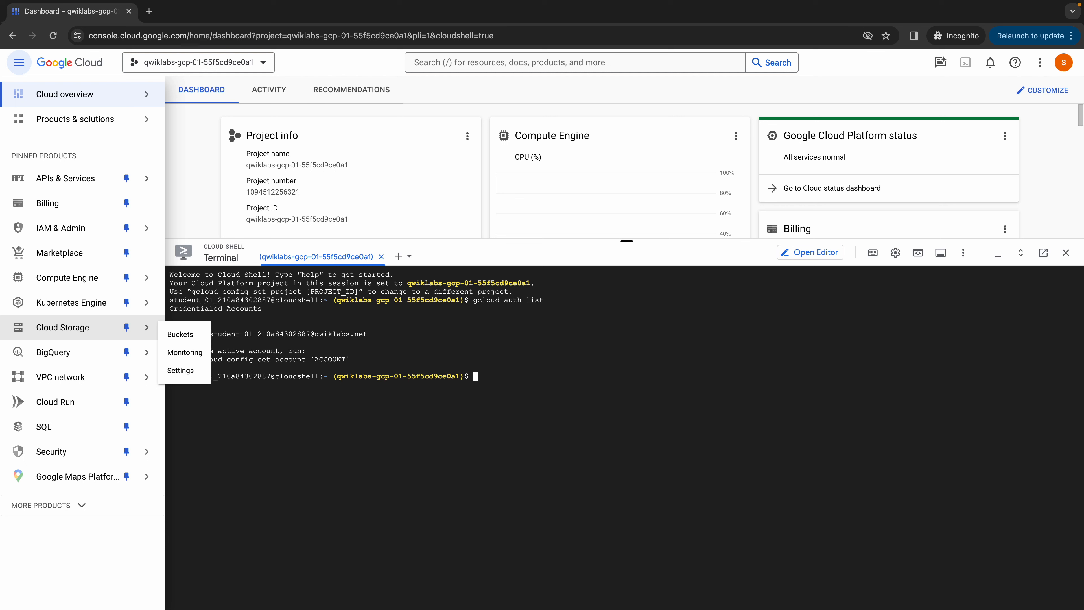
{"action": "type", "text": "onfig list project"}
{"action": "key", "text": "Return"}
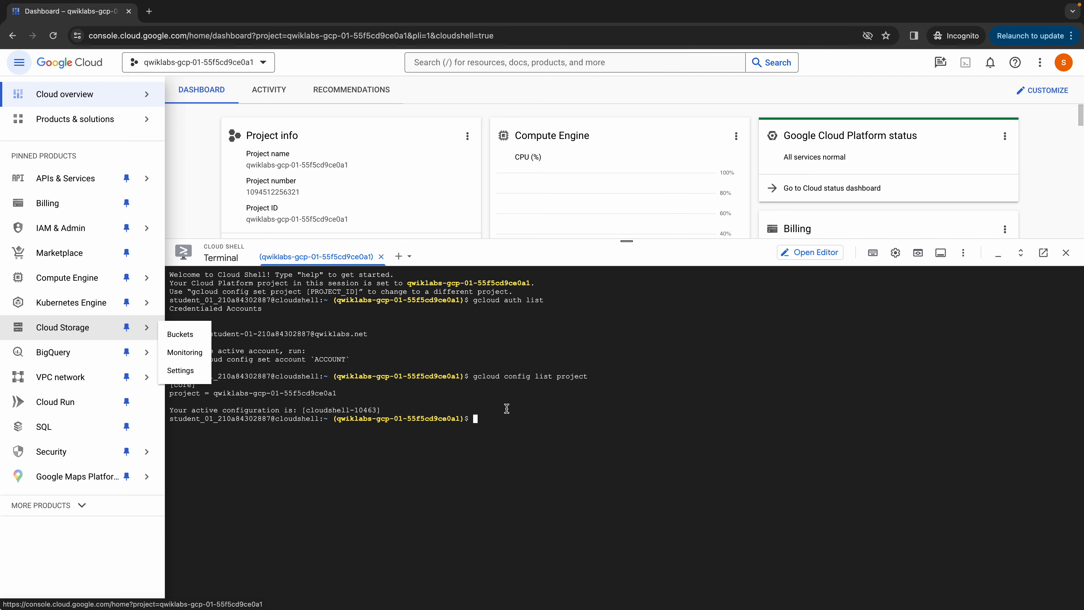
Return to the lab instructions and read the Check project permissions section on the default compute service account's role
{"action": "key", "text": "ctrl+Left"}
{"action": "scroll", "coordinate": [576, 351], "scroll_direction": "down", "scroll_amount": 15}
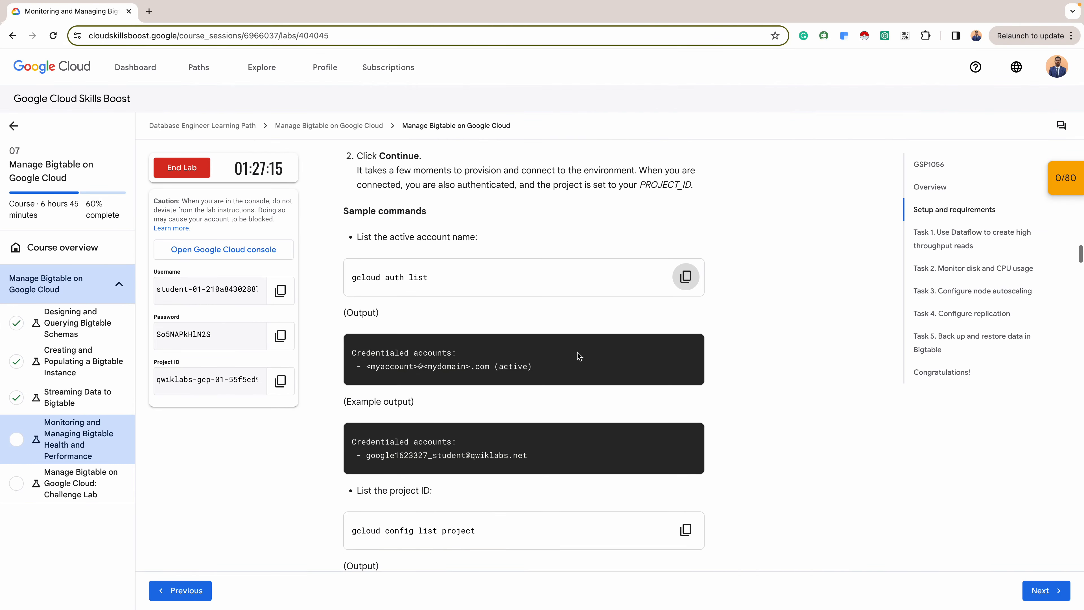
{"action": "scroll", "coordinate": [577, 353], "scroll_direction": "down", "scroll_amount": 3}
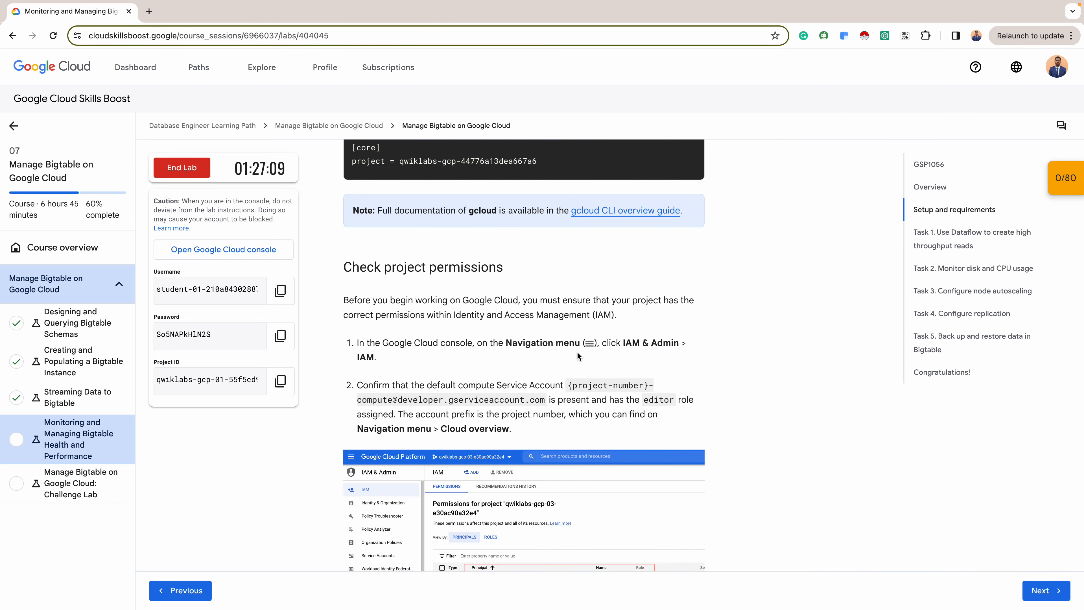
{"action": "scroll", "coordinate": [578, 353], "scroll_direction": "down", "scroll_amount": 2}
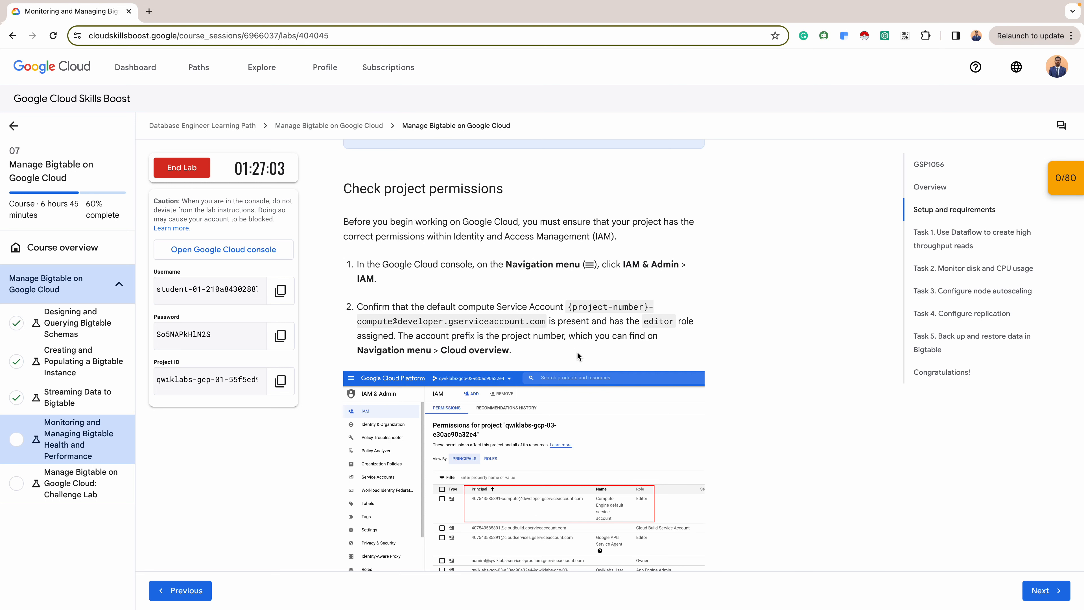
Open the project's IAM permissions page in the console and shrink the Cloud Shell pane to show all principals
{"action": "scroll", "coordinate": [577, 351], "scroll_direction": "down", "scroll_amount": 1}
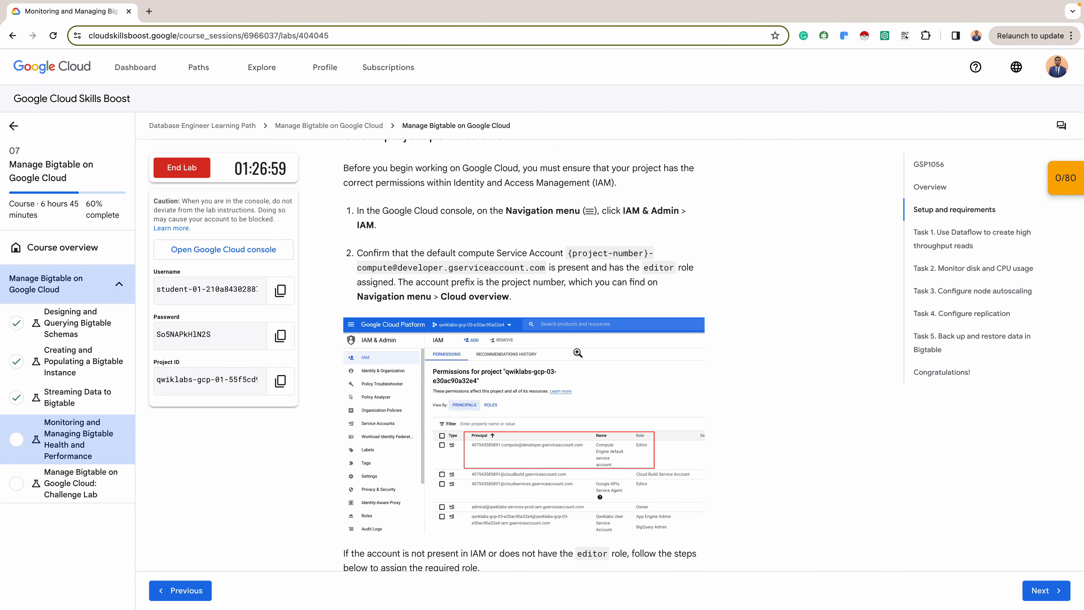
{"action": "key", "text": "ctrl+Right"}
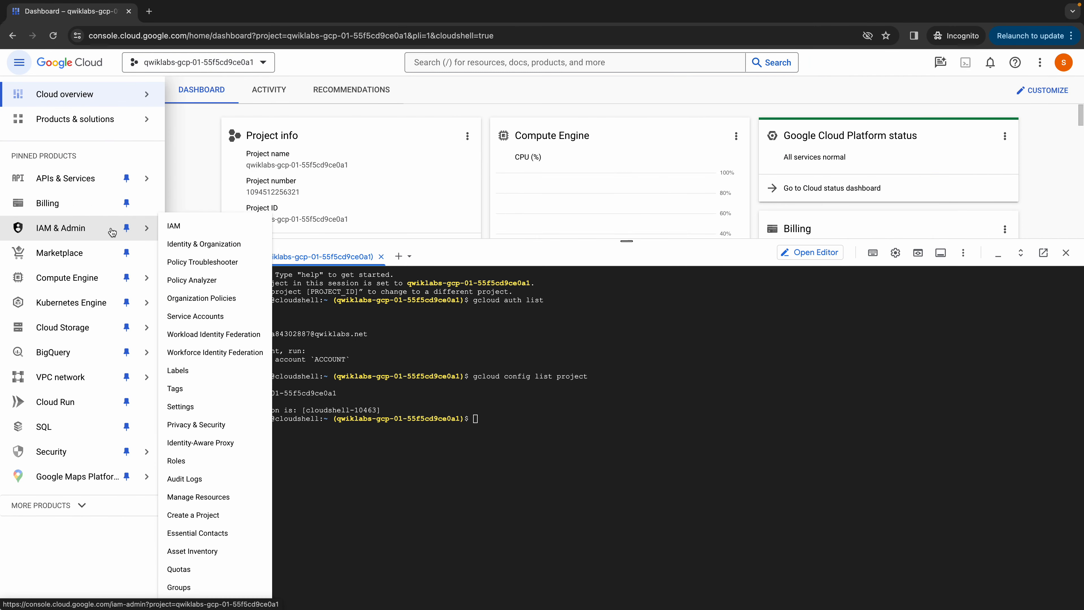
{"action": "left_click", "coordinate": [188, 225]}
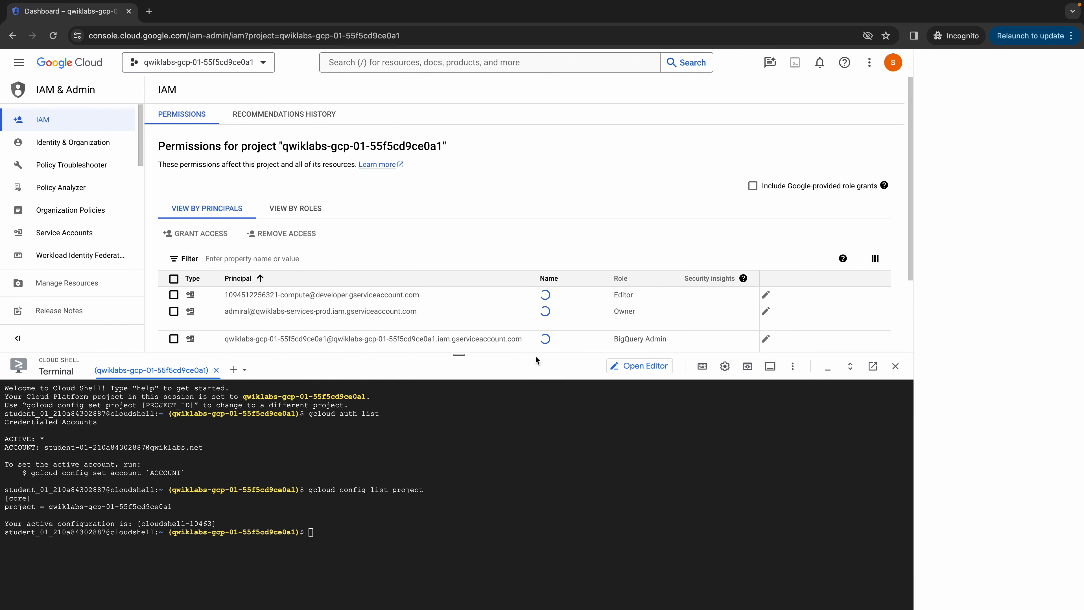
{"action": "left_click_drag", "start_coordinate": [454, 355], "coordinate": [499, 489]}
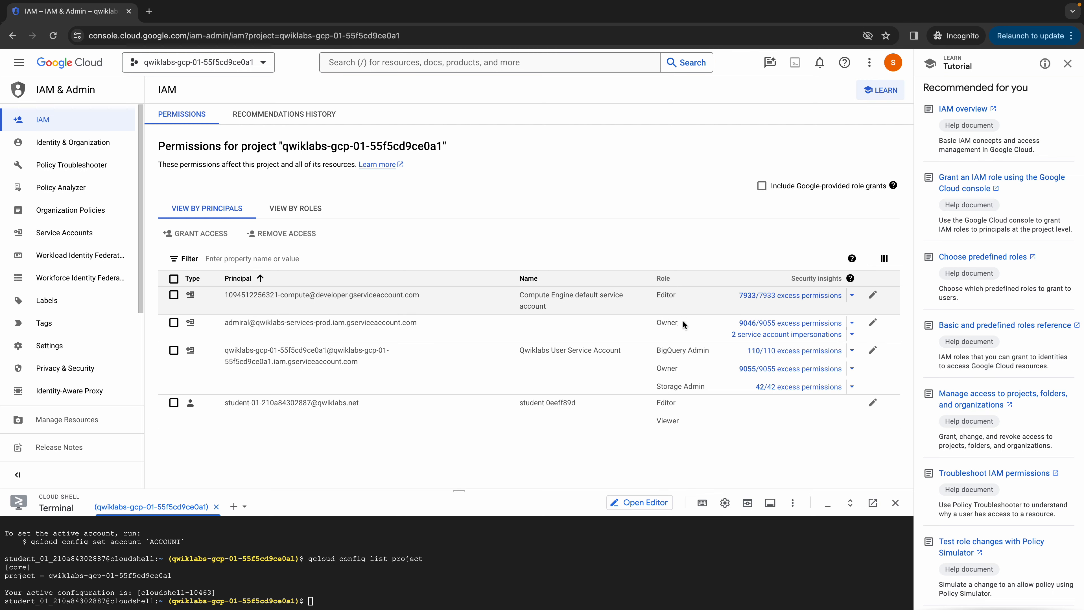
Read the lab's steps for assigning a missing editor role, then check the default compute service account's entry on the IAM page
{"action": "key", "text": "ctrl+Left"}
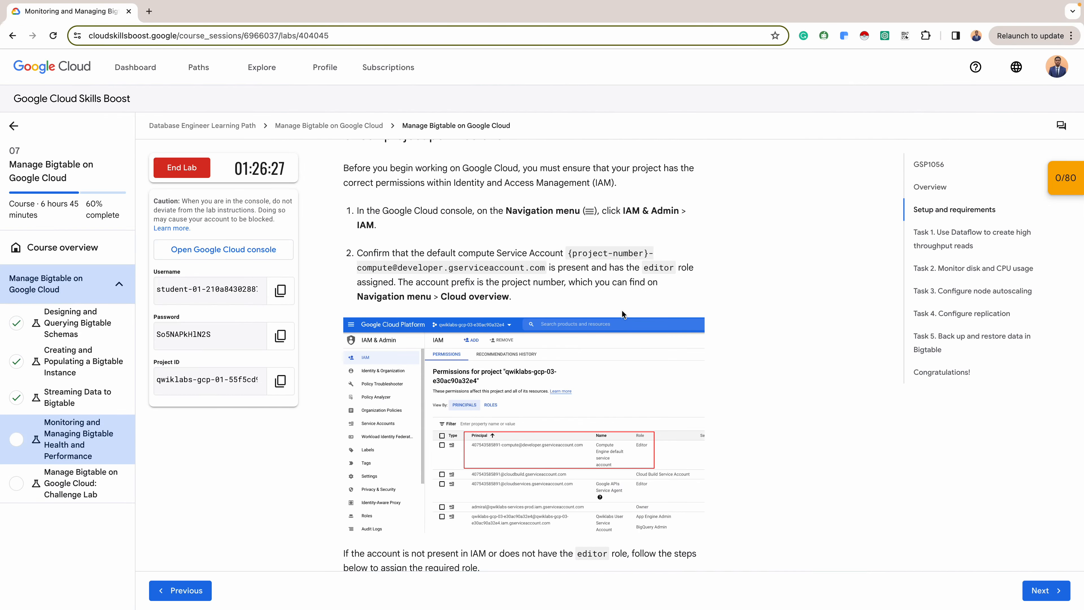
{"action": "scroll", "coordinate": [579, 419], "scroll_direction": "down", "scroll_amount": 3}
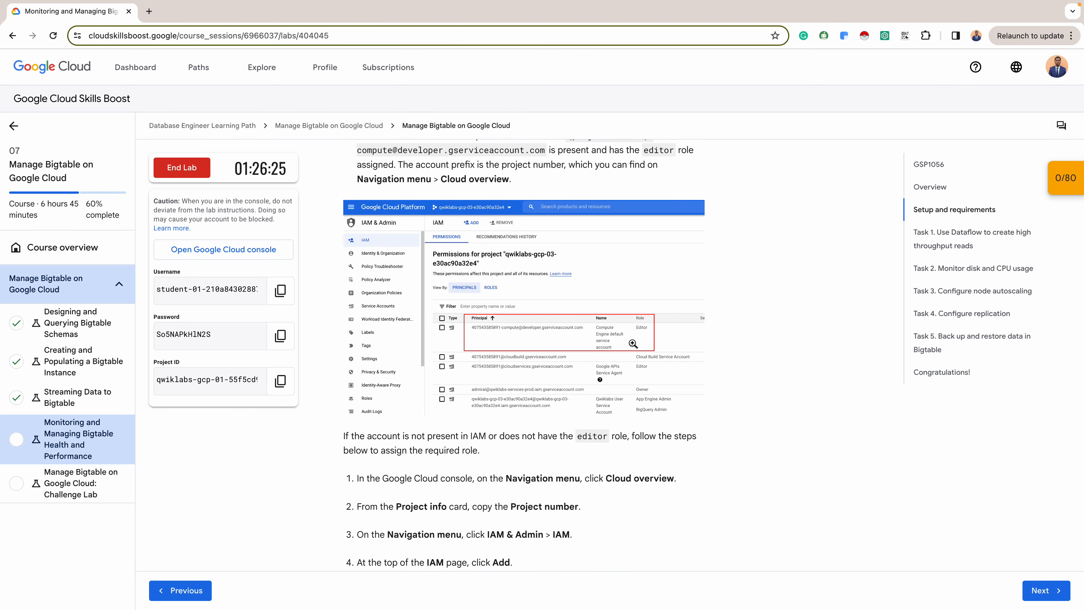
{"action": "scroll", "coordinate": [633, 344], "scroll_direction": "down", "scroll_amount": 5}
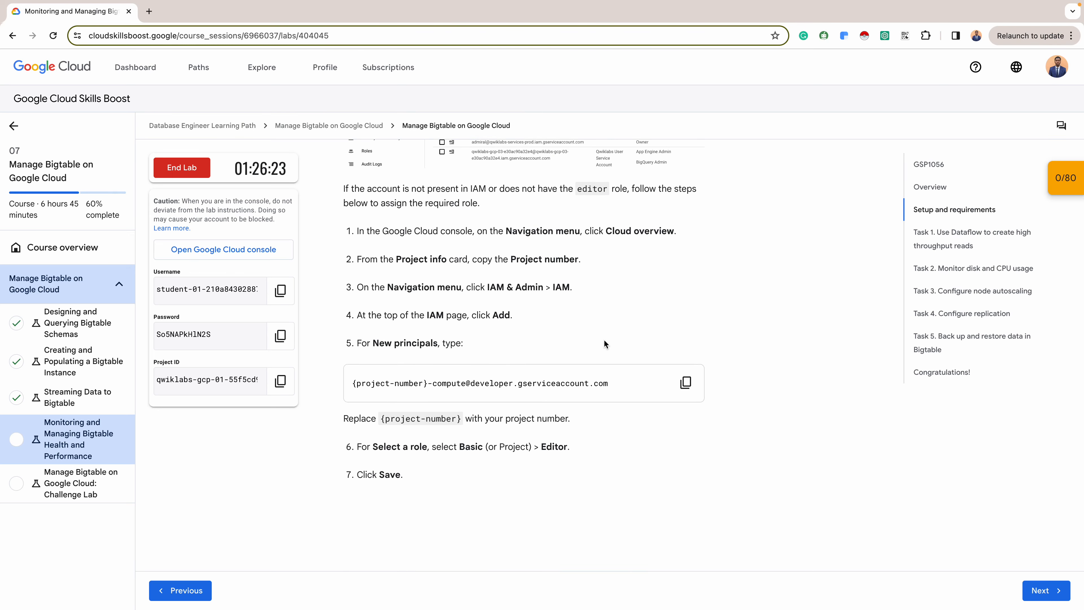
{"action": "key", "text": "ctrl+Right"}
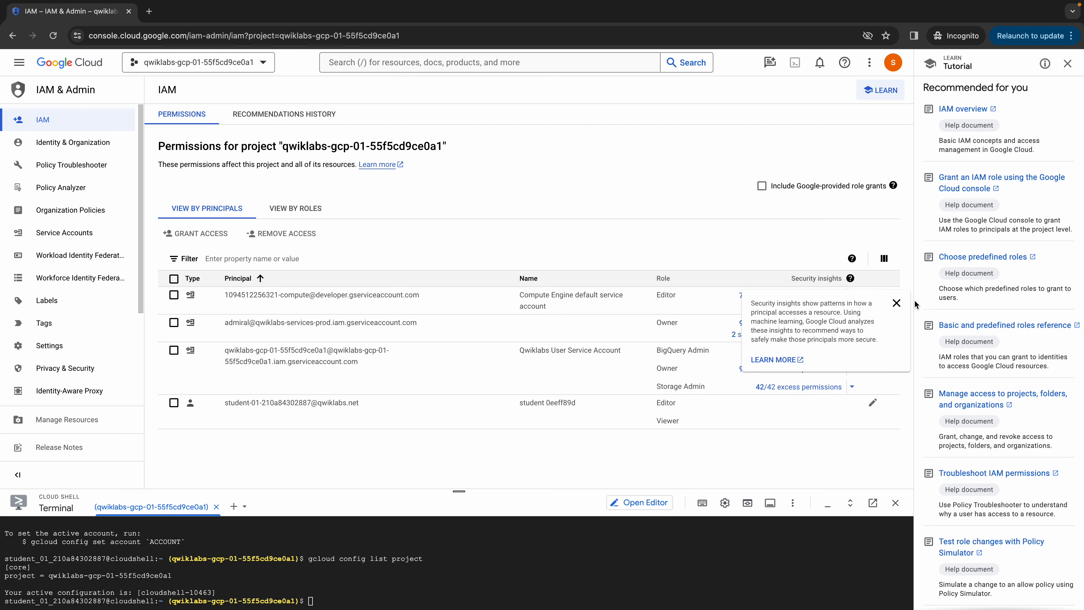
{"action": "left_click", "coordinate": [896, 303]}
{"action": "mouse_move", "coordinate": [874, 297]}
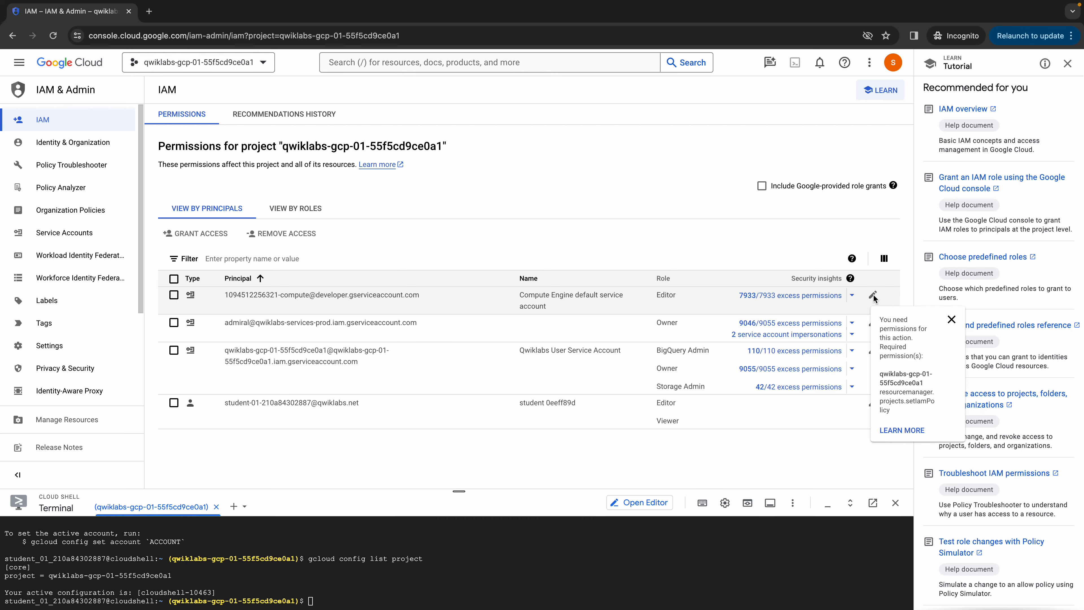
Return to the lab, read the Task 1 introduction and copy the gcloud services enable dataflow.googleapis.com command
{"action": "key", "text": "ctrl+Left"}
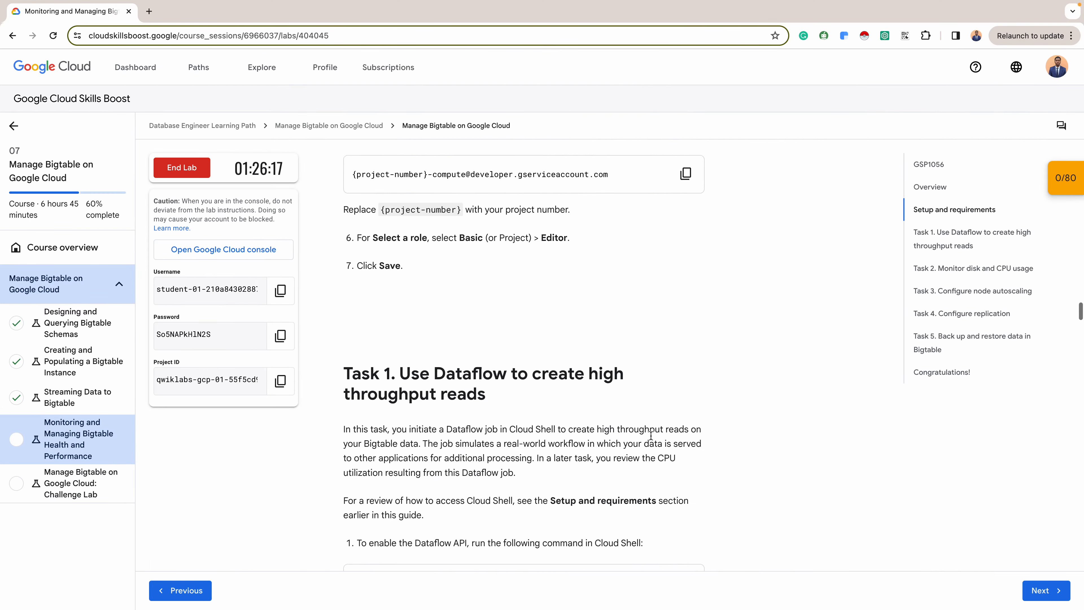
{"action": "scroll", "coordinate": [650, 435], "scroll_direction": "down", "scroll_amount": 5}
{"action": "scroll", "coordinate": [651, 435], "scroll_direction": "up", "scroll_amount": 1}
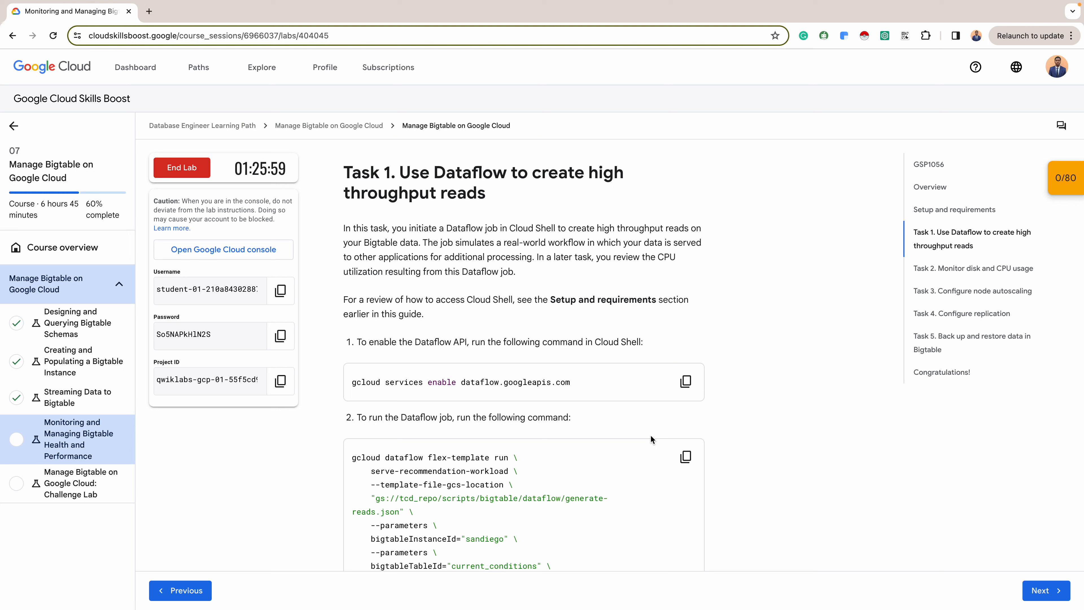
{"action": "left_click", "coordinate": [690, 386]}
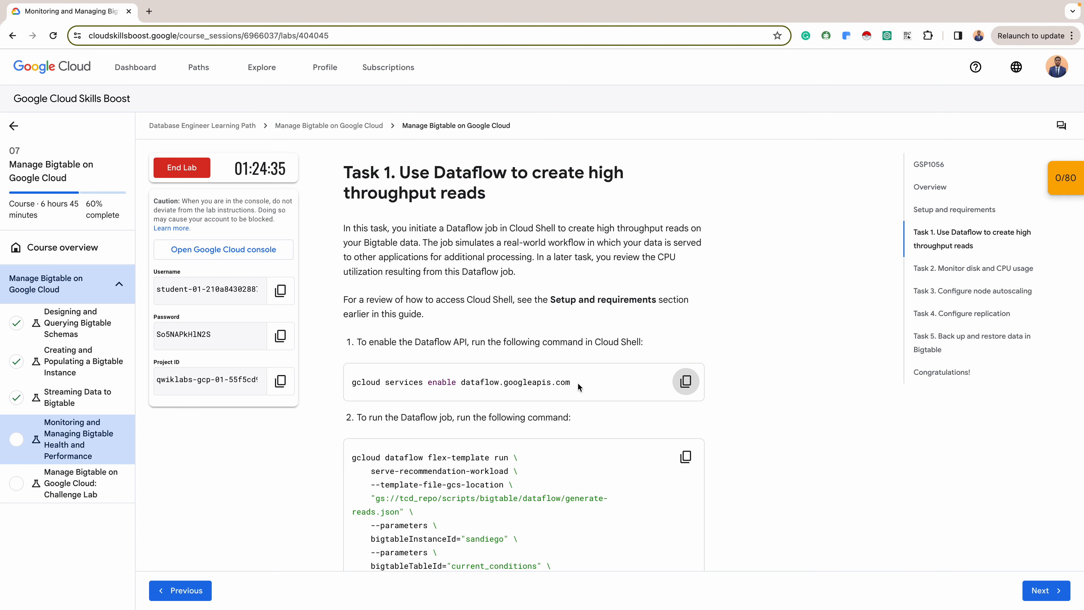
{"action": "scroll", "coordinate": [577, 383], "scroll_direction": "down", "scroll_amount": 1}
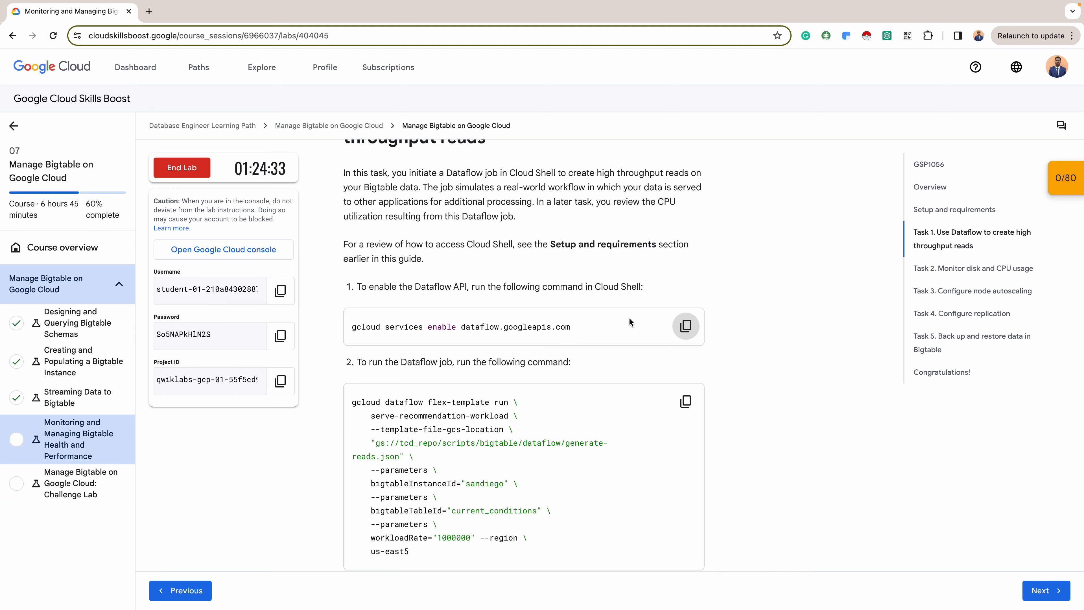
{"action": "left_click", "coordinate": [685, 327]}
Run the copied gcloud services enable dataflow.googleapis.com command in Cloud Shell and enlarge the terminal pane
{"action": "key", "text": "alt+Tab"}
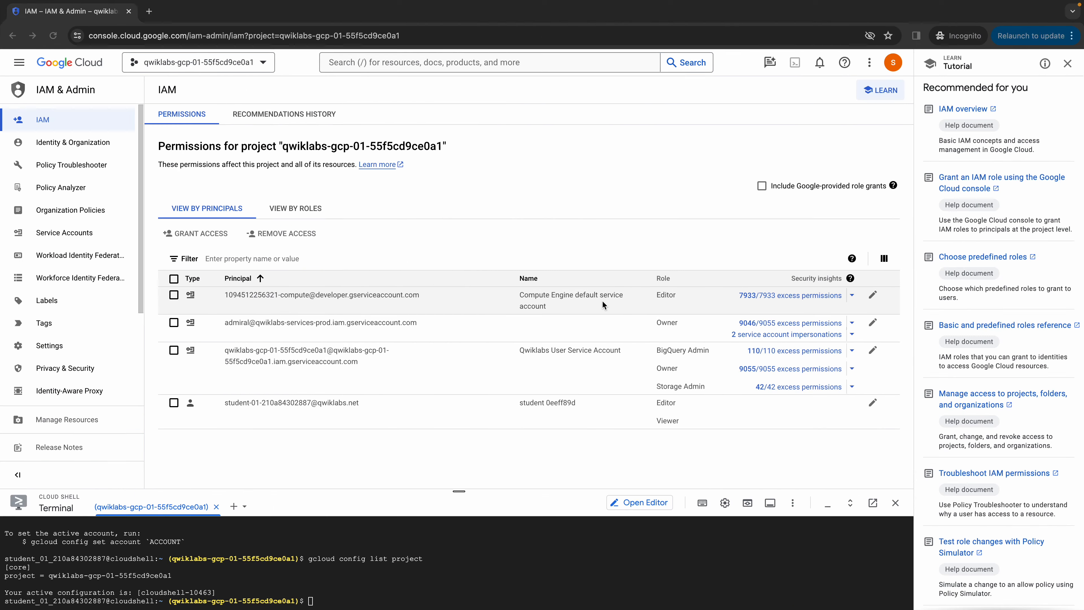
{"action": "left_click", "coordinate": [388, 588]}
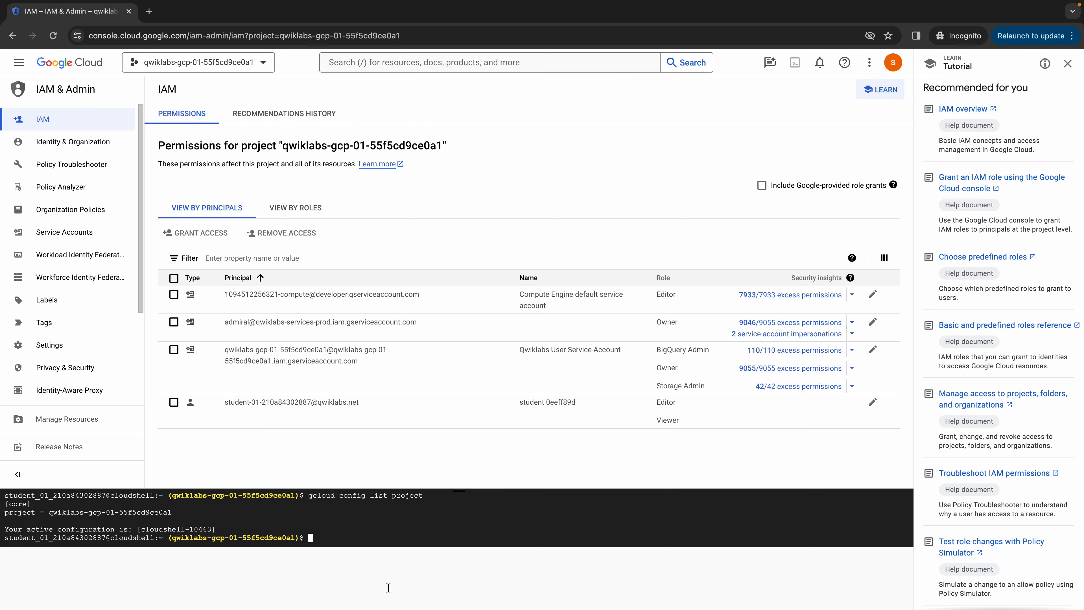
{"action": "key", "text": "ctrl+v"}
{"action": "key", "text": "Return"}
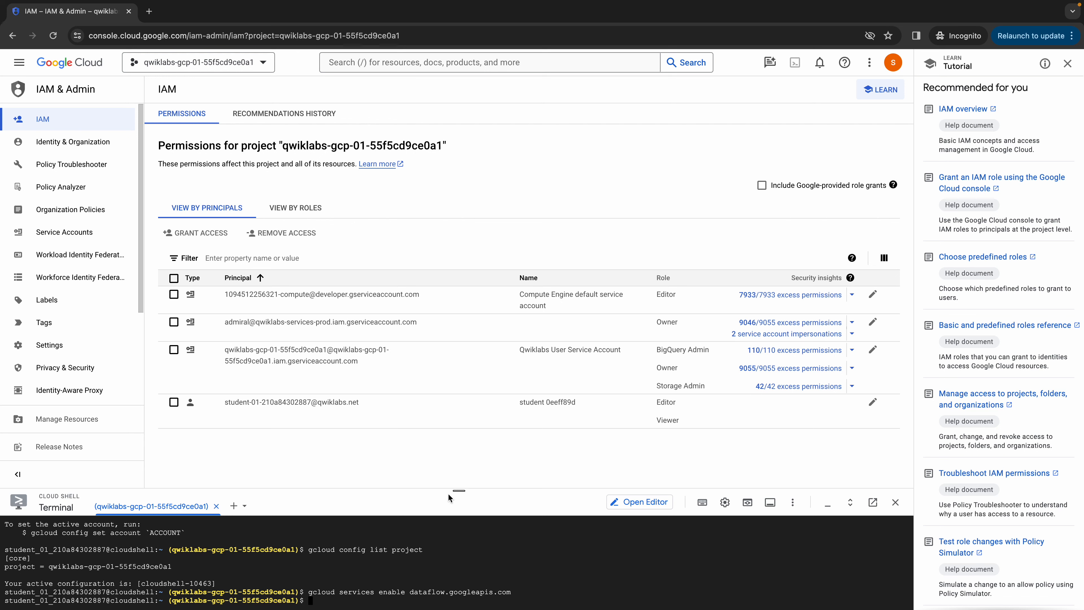
{"action": "left_click_drag", "start_coordinate": [459, 490], "coordinate": [460, 390]}
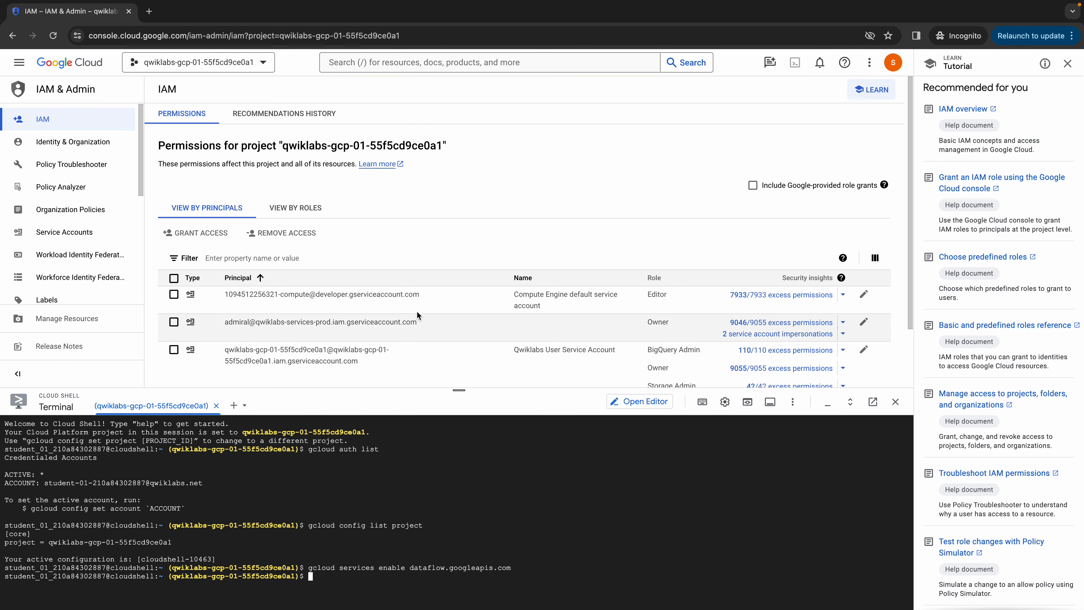
Examine the lab's gcloud dataflow flex-template run command, including its template file location and Bigtable parameters
{"action": "key", "text": "ctrl+Left"}
{"action": "scroll", "coordinate": [536, 317], "scroll_direction": "down", "scroll_amount": 4}
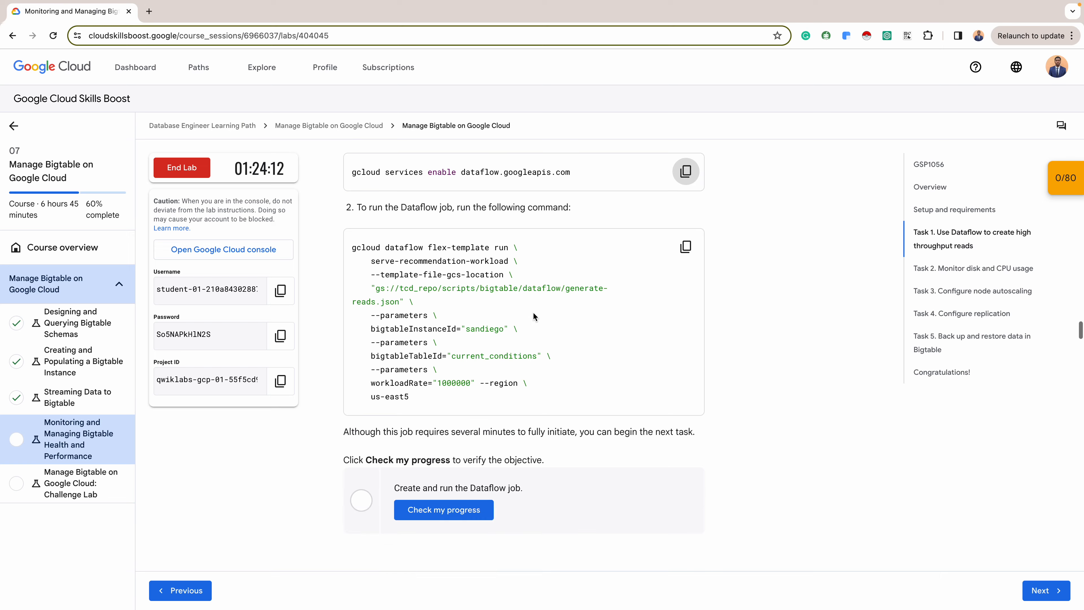
{"action": "scroll", "coordinate": [533, 311], "scroll_direction": "down", "scroll_amount": 3}
{"action": "scroll", "coordinate": [541, 288], "scroll_direction": "up", "scroll_amount": 3}
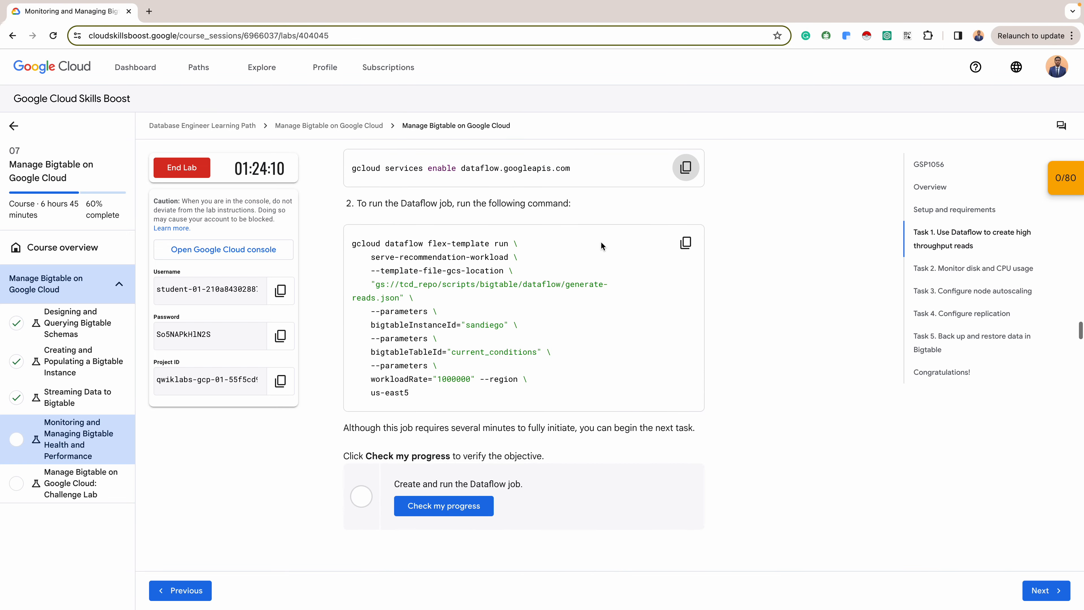
{"action": "left_click", "coordinate": [685, 242]}
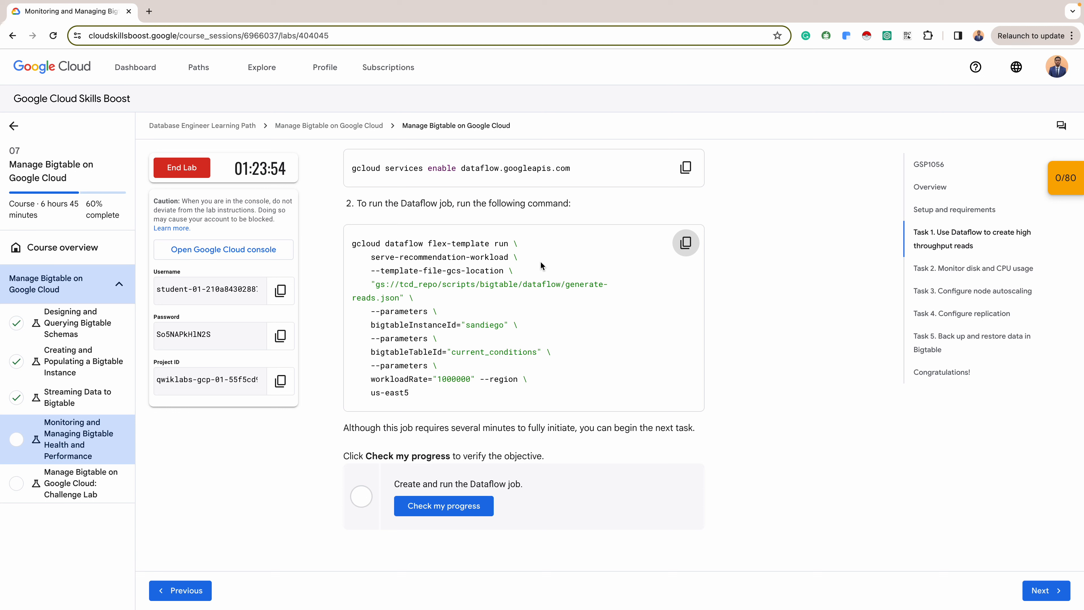
{"action": "scroll", "coordinate": [541, 262], "scroll_direction": "down", "scroll_amount": 1}
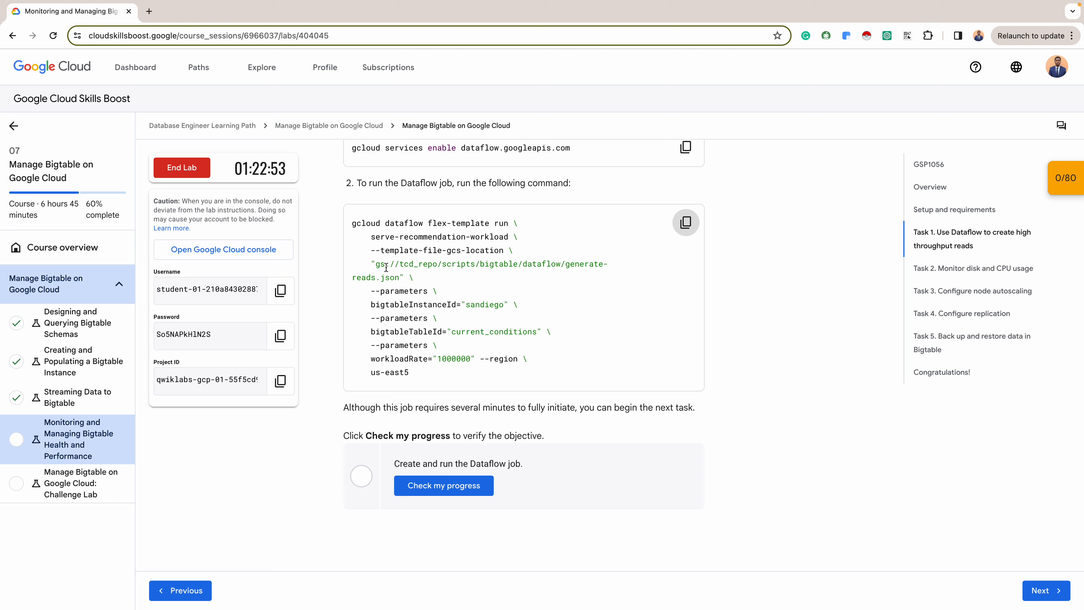
{"action": "left_click_drag", "start_coordinate": [375, 263], "coordinate": [403, 277]}
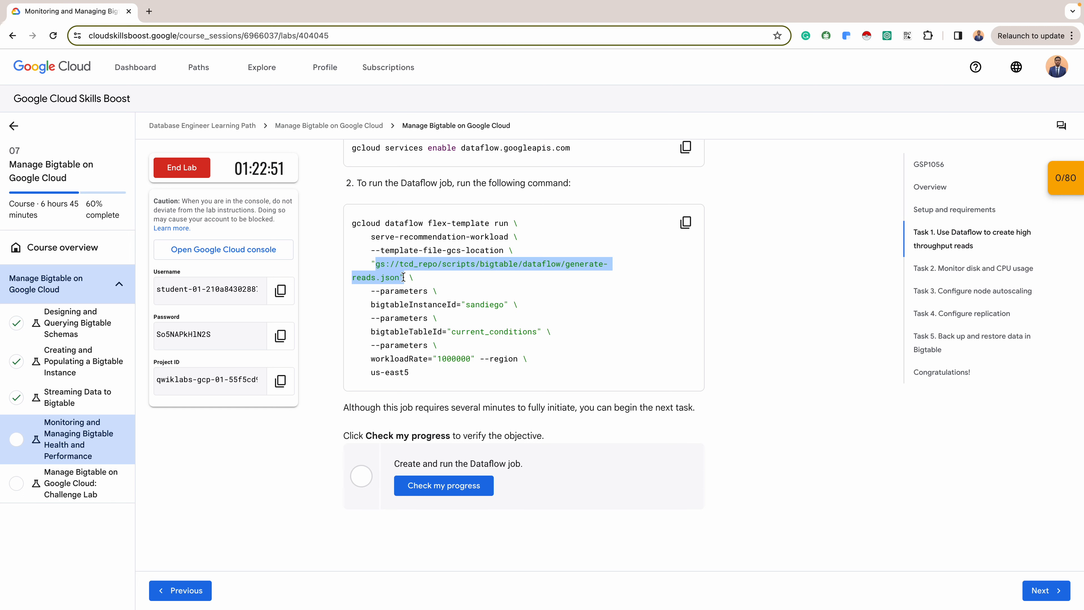
{"action": "left_click", "coordinate": [446, 274]}
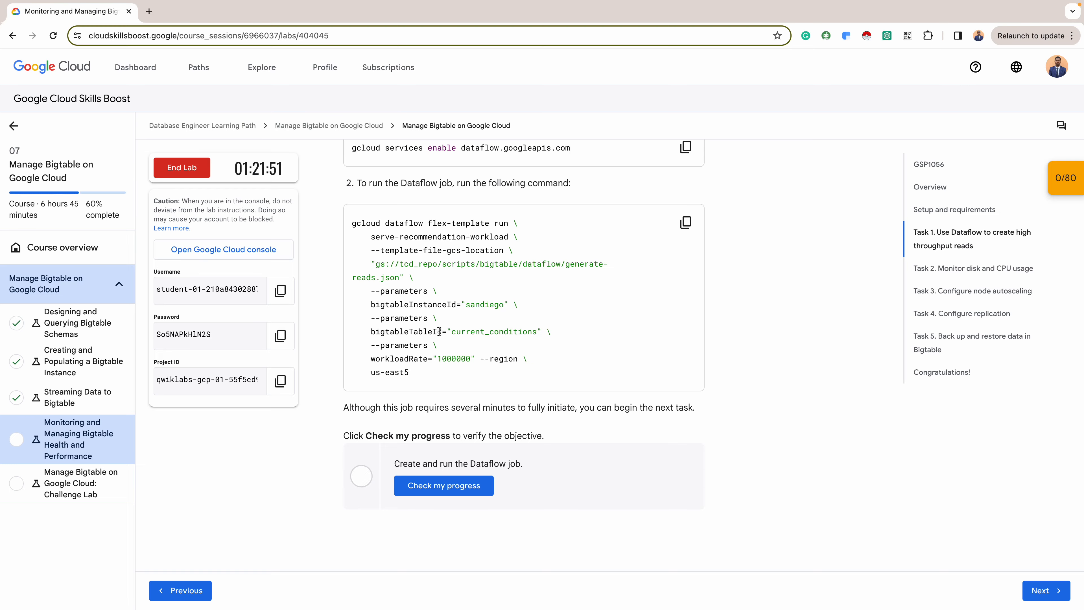
Open the Bigtable instances page in the console and shrink the Cloud Shell pane to make room for the list
{"action": "key", "text": "ctrl+Right"}
{"action": "left_click", "coordinate": [19, 63]}
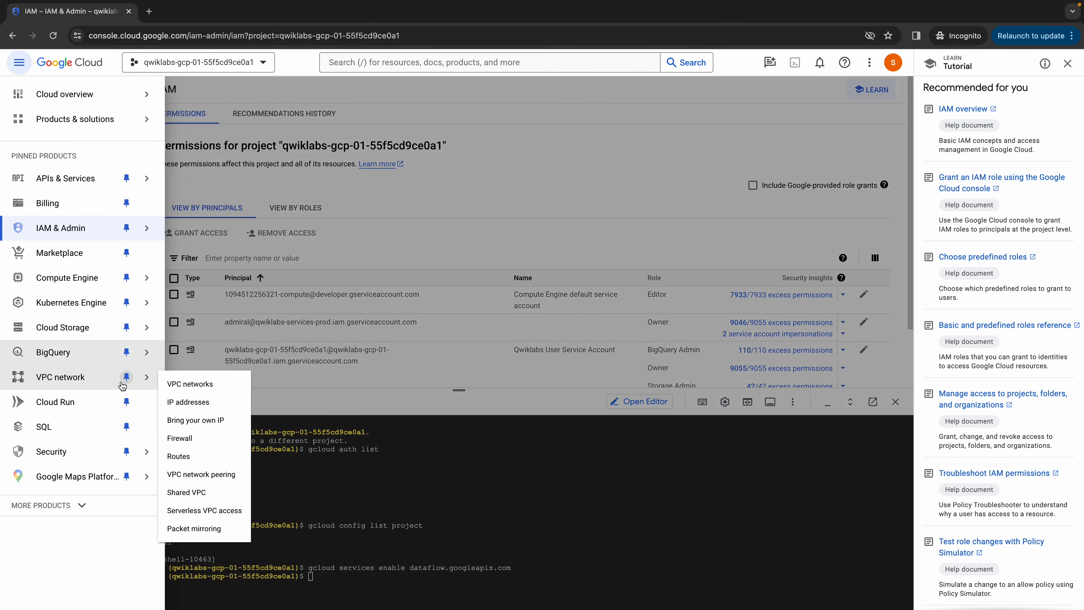
{"action": "left_click", "coordinate": [76, 508]}
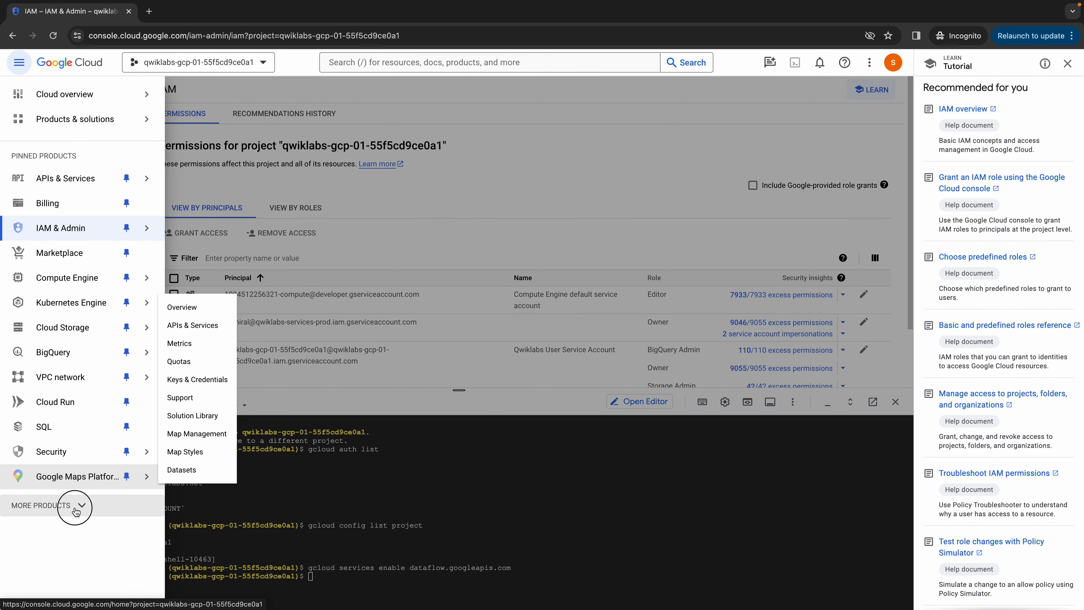
{"action": "scroll", "coordinate": [75, 511], "scroll_direction": "down", "scroll_amount": 10}
{"action": "scroll", "coordinate": [76, 511], "scroll_direction": "down", "scroll_amount": 8}
{"action": "mouse_move", "coordinate": [35, 351]}
{"action": "left_click", "coordinate": [36, 321]}
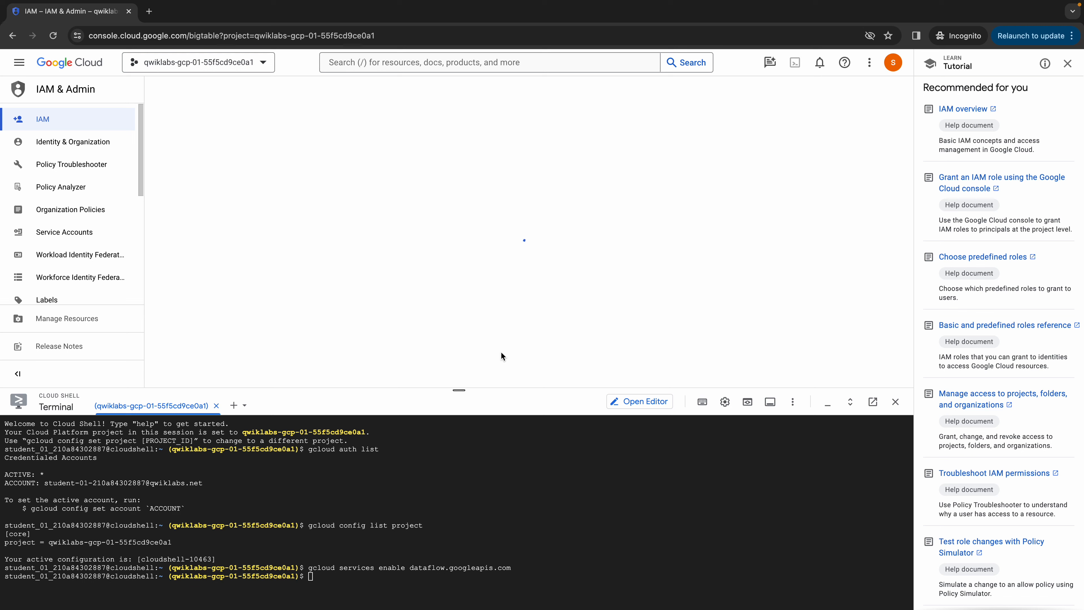
{"action": "left_click_drag", "start_coordinate": [459, 390], "coordinate": [459, 463]}
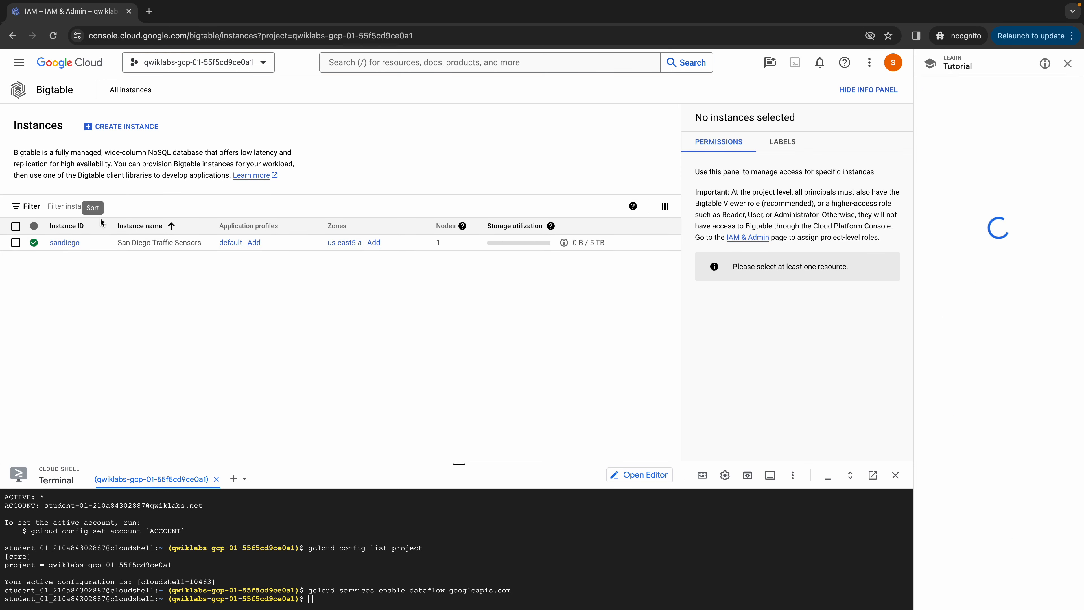
Review the sandiego instance's overview with its cluster details, then open the instance's tables list
{"action": "left_click", "coordinate": [68, 243]}
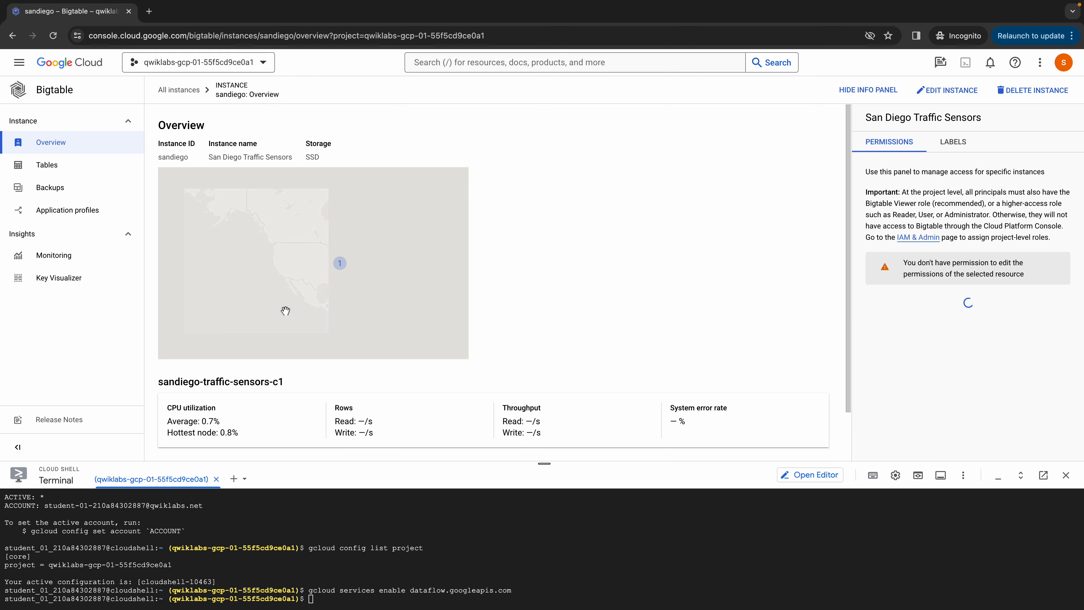
{"action": "scroll", "coordinate": [285, 311], "scroll_direction": "down", "scroll_amount": 2}
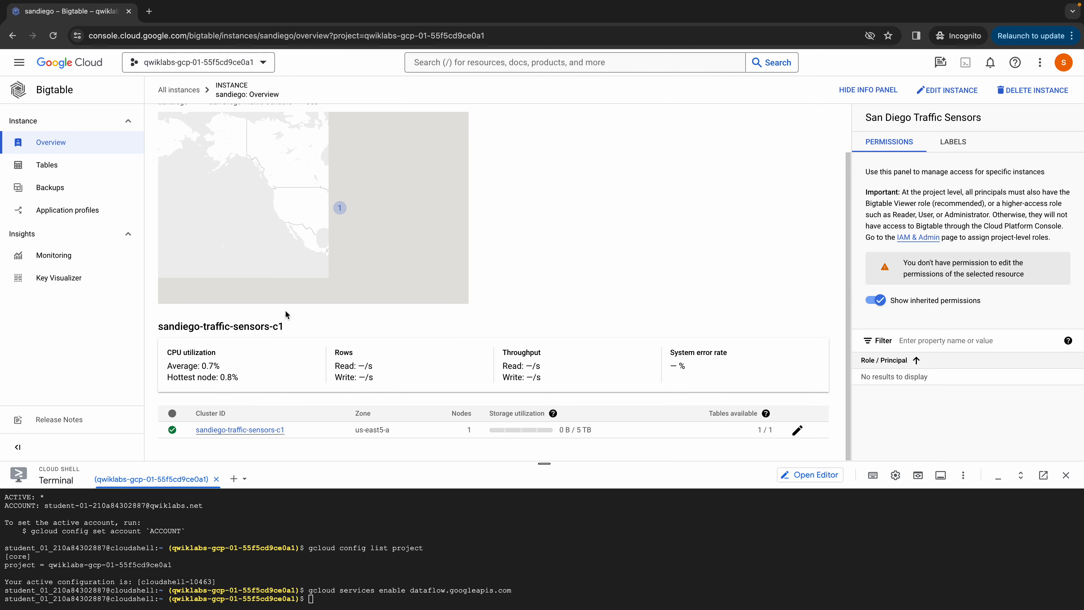
{"action": "left_click", "coordinate": [50, 166]}
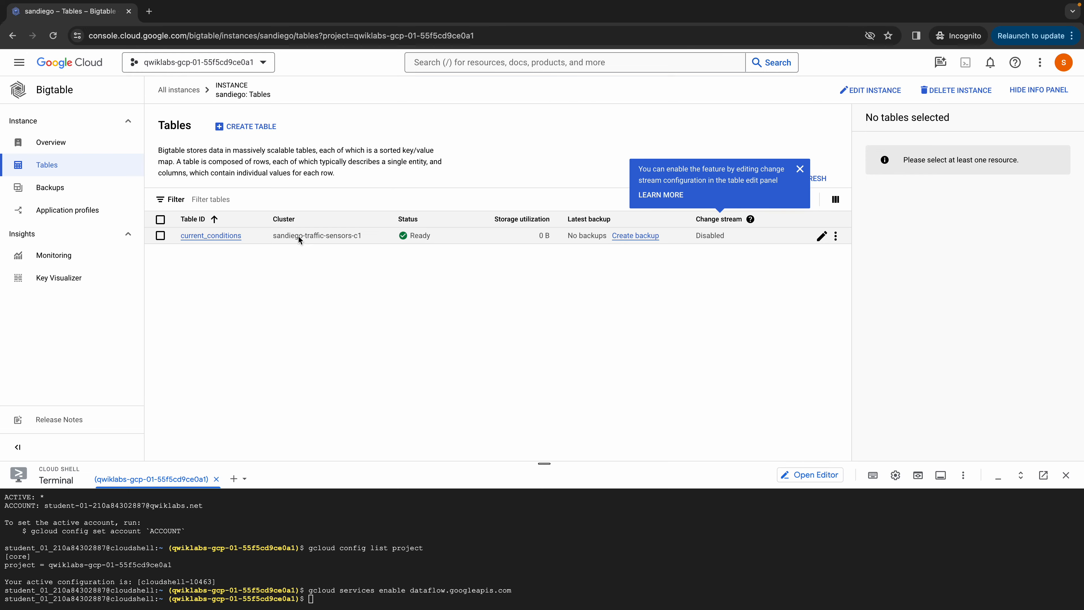
Copy the lab's gcloud dataflow flex-template run command for serve-recommendation-workload, run it in Cloud Shell, and enlarge the terminal pane
{"action": "key", "text": "ctrl+Left"}
{"action": "scroll", "coordinate": [496, 295], "scroll_direction": "up", "scroll_amount": 2}
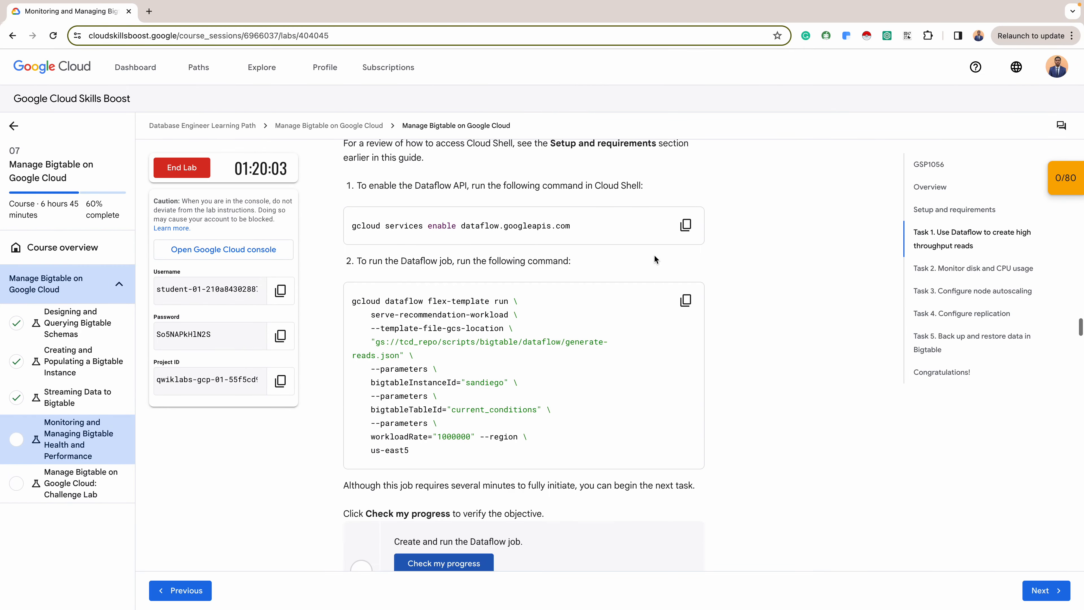
{"action": "left_click", "coordinate": [686, 300]}
{"action": "key", "text": "ctrl+Right"}
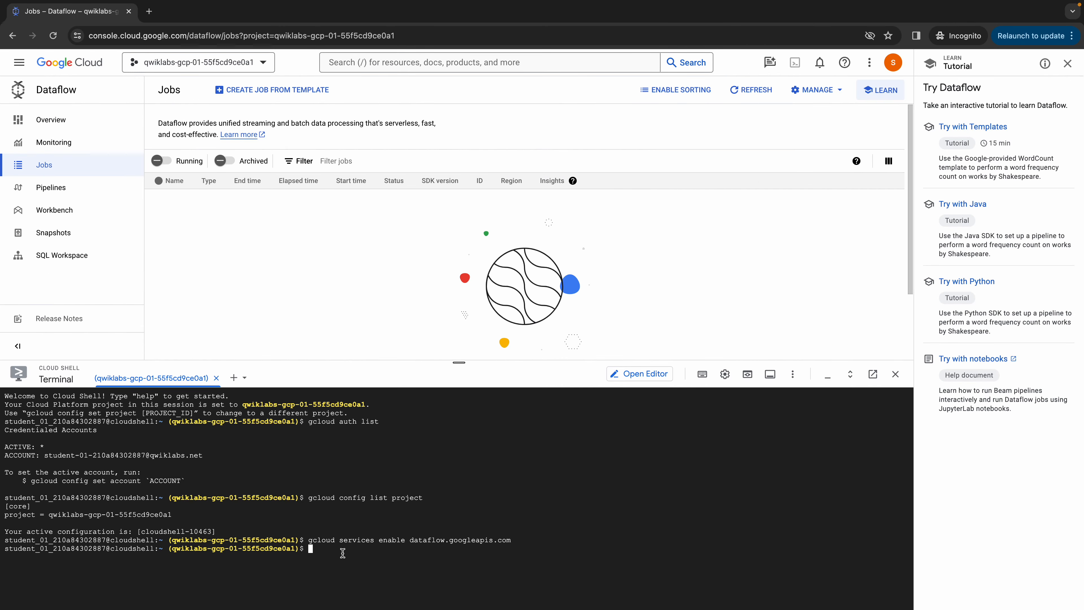
{"action": "key", "text": "ctrl+v"}
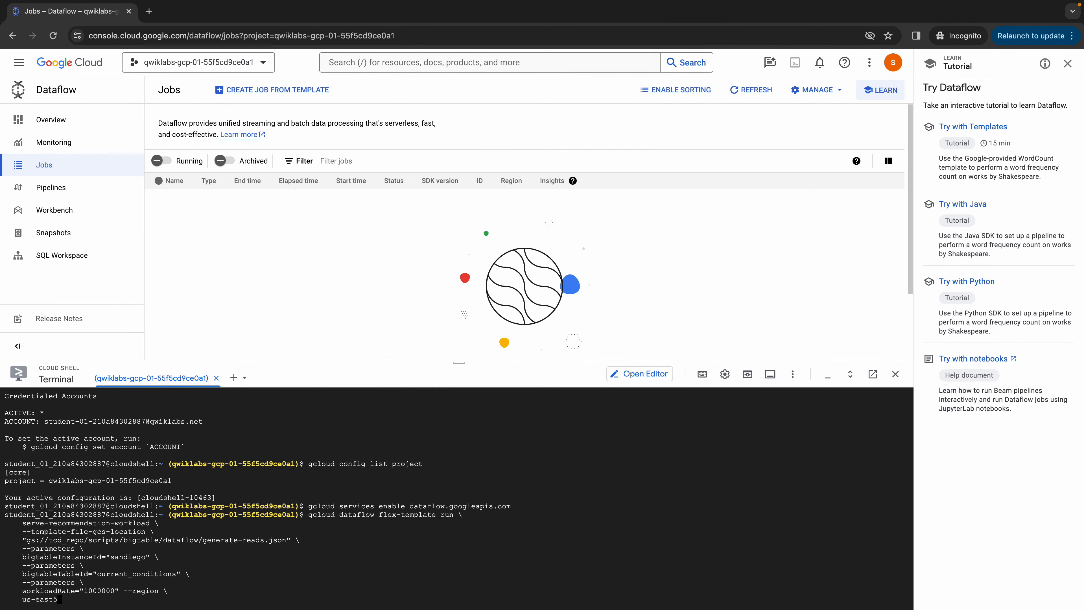
{"action": "key", "text": "Return"}
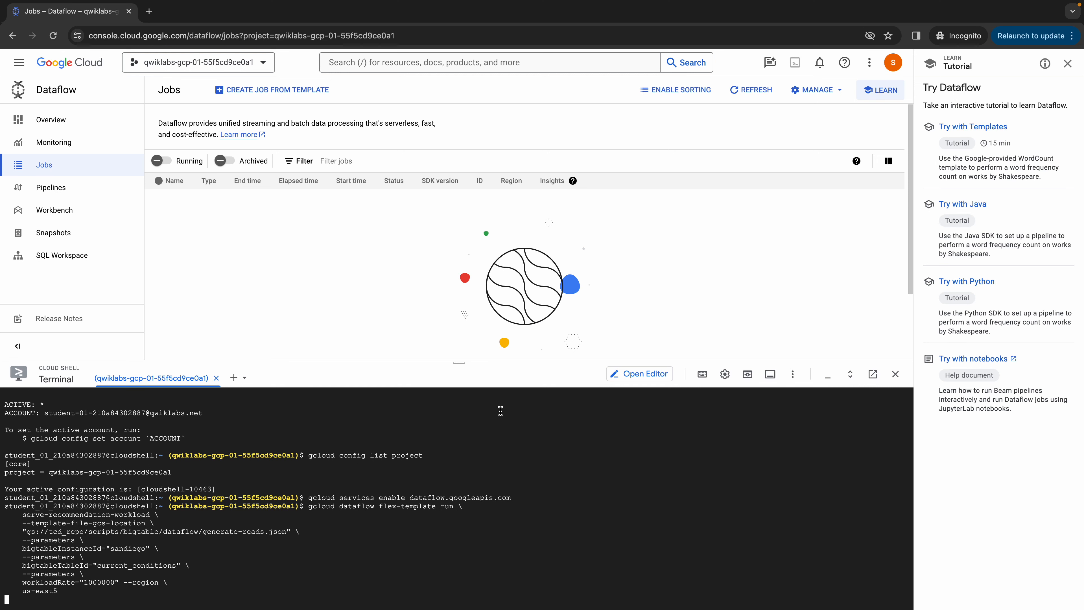
{"action": "left_click_drag", "start_coordinate": [461, 363], "coordinate": [461, 313]}
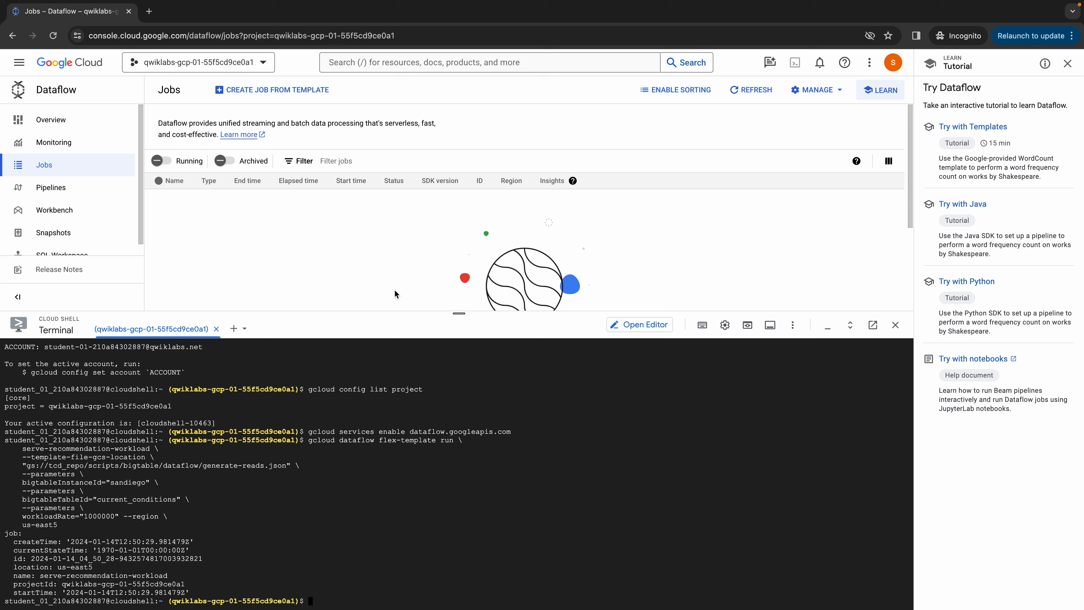
Refresh the Dataflow jobs list, then return to the lab page and read from the Task 1 progress check into Task 2's introduction
{"action": "left_click", "coordinate": [751, 92]}
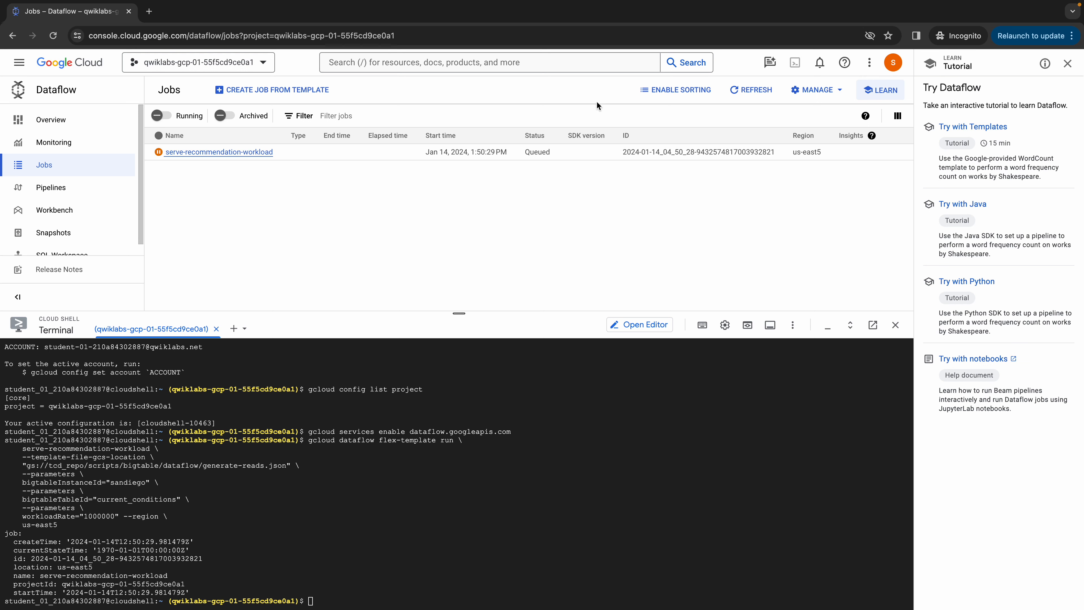
{"action": "left_click", "coordinate": [747, 88]}
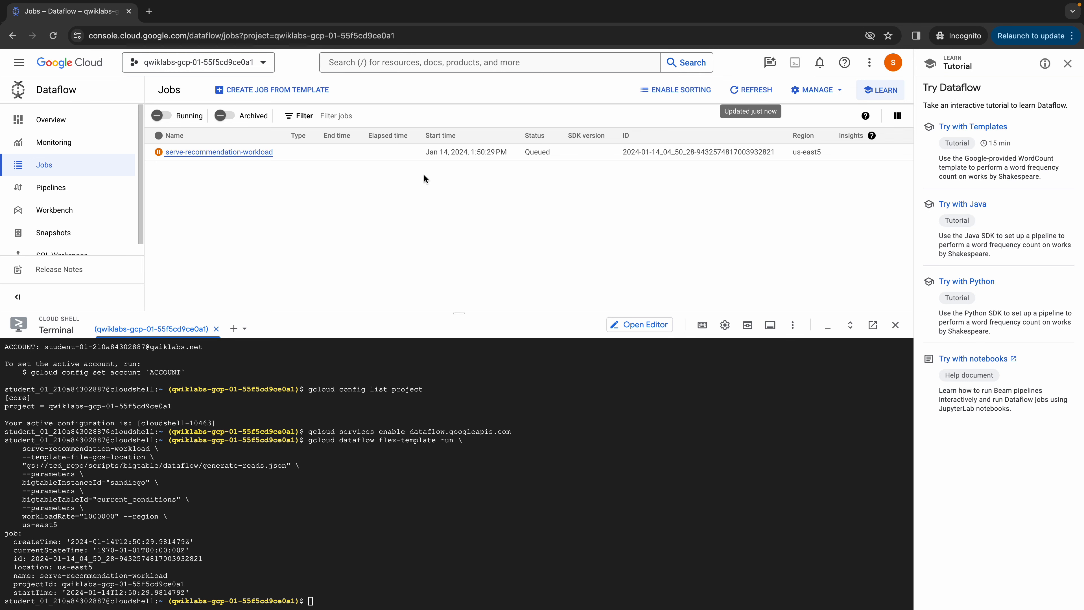
{"action": "key", "text": "ctrl+Left"}
{"action": "scroll", "coordinate": [500, 280], "scroll_direction": "down", "scroll_amount": 8}
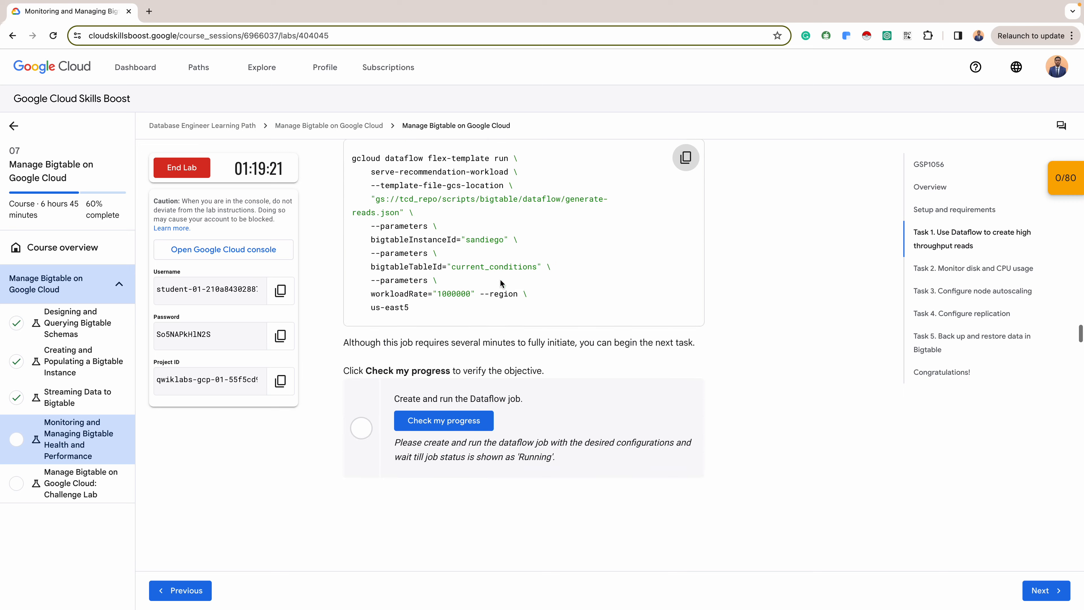
{"action": "scroll", "coordinate": [501, 281], "scroll_direction": "down", "scroll_amount": 1}
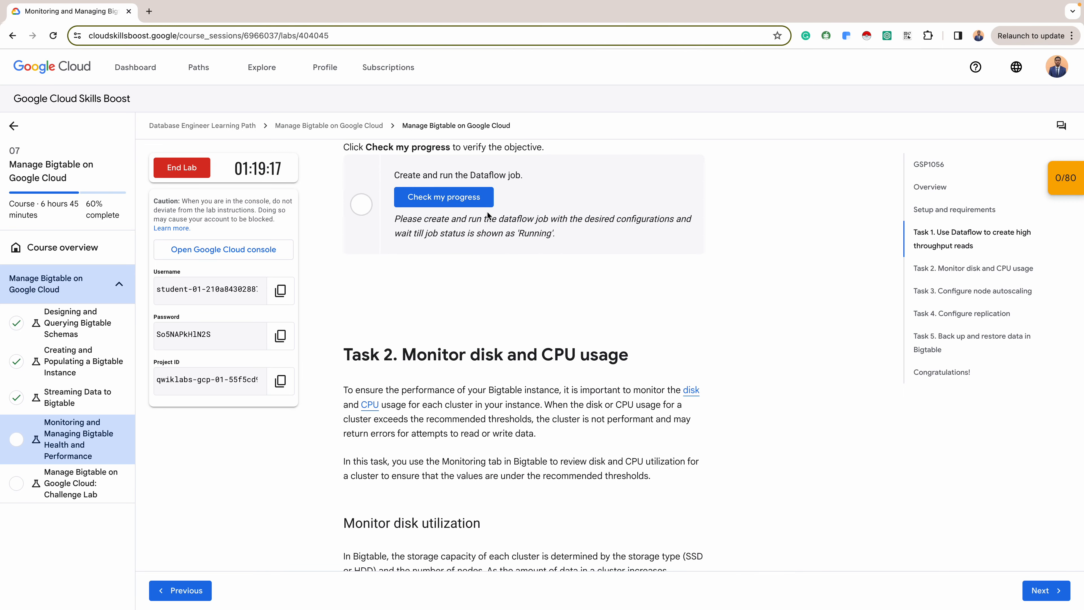
{"action": "scroll", "coordinate": [487, 211], "scroll_direction": "down", "scroll_amount": 3}
{"action": "scroll", "coordinate": [487, 211], "scroll_direction": "down", "scroll_amount": 2}
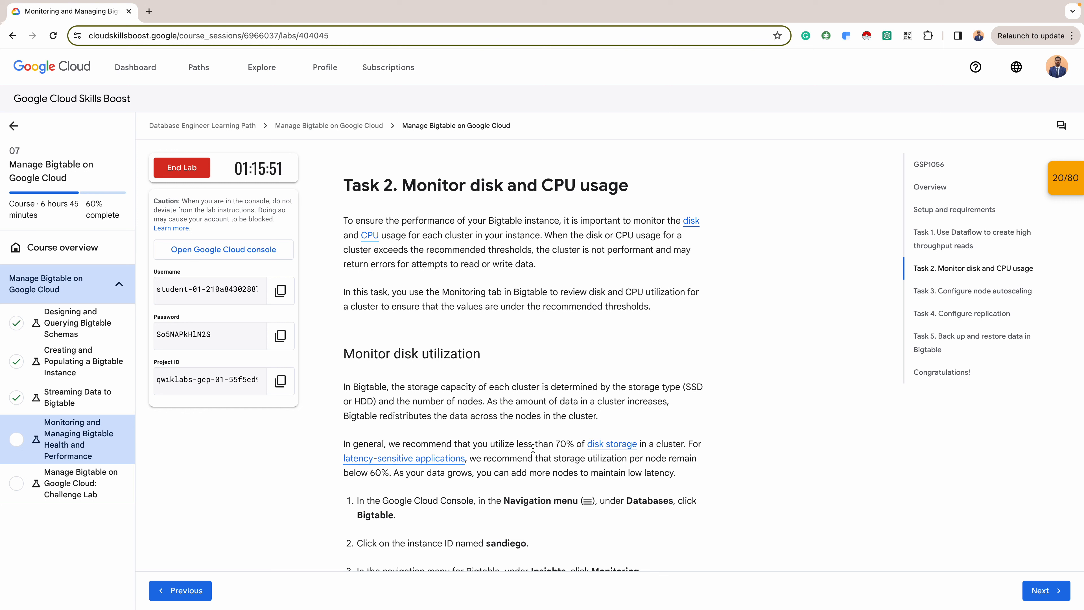
{"action": "scroll", "coordinate": [557, 425], "scroll_direction": "down", "scroll_amount": 1}
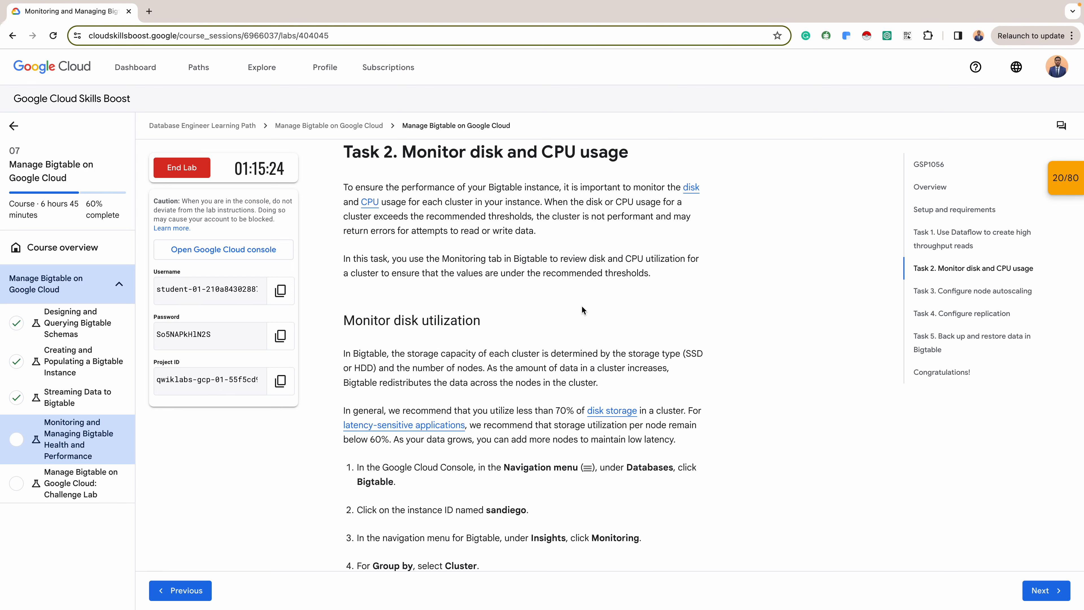
Switch back to the console, refresh the Dataflow jobs list, shrink the Cloud Shell pane, and open the serve-recommendation-workload job
{"action": "key", "text": "ctrl+Right"}
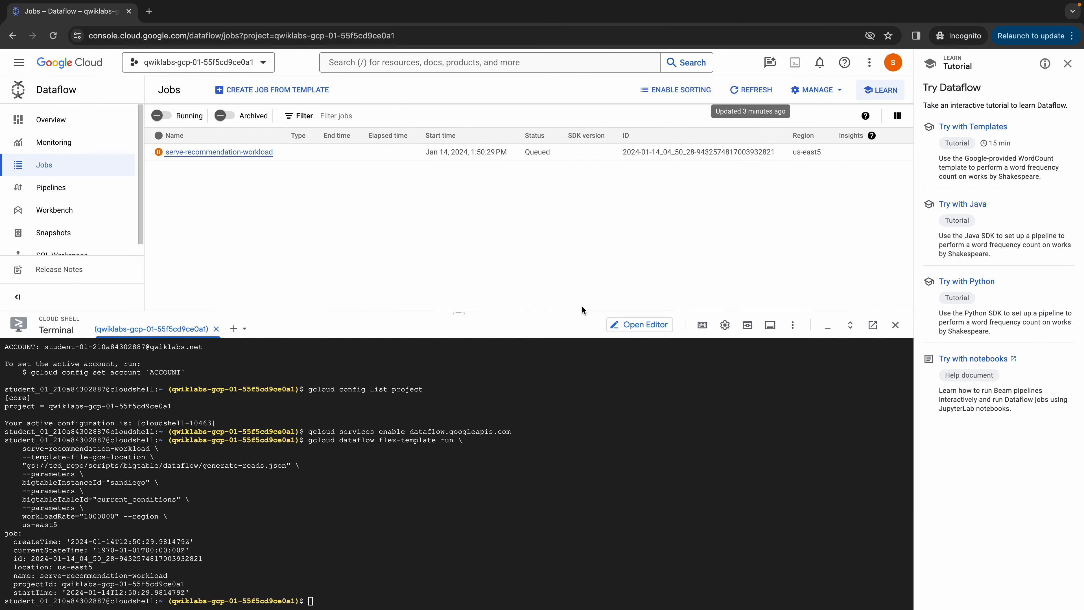
{"action": "left_click", "coordinate": [752, 91]}
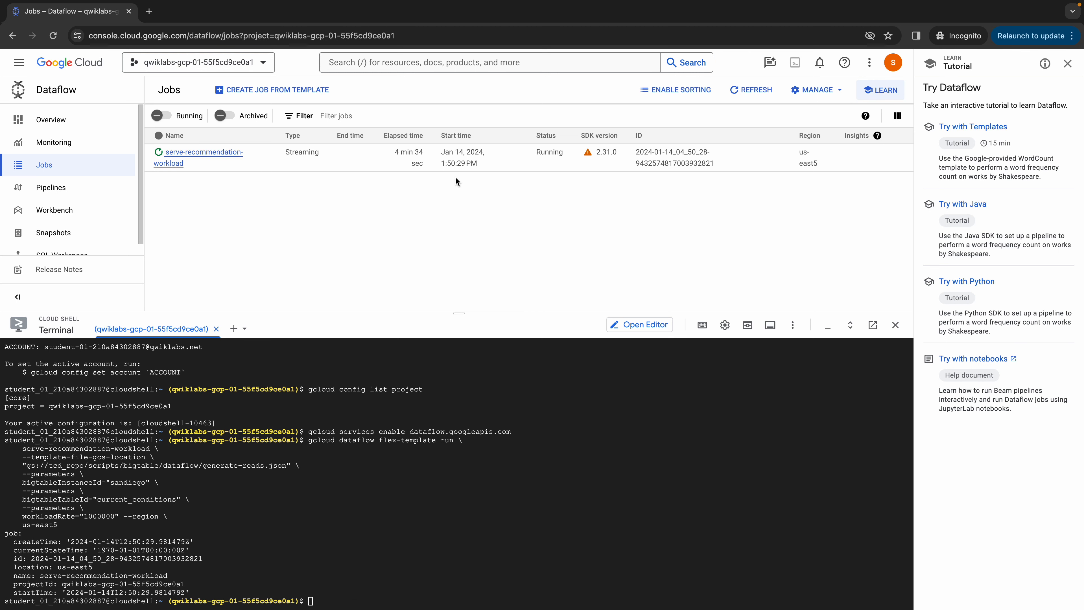
{"action": "left_click_drag", "start_coordinate": [459, 313], "coordinate": [459, 436]}
{"action": "left_click", "coordinate": [219, 159]}
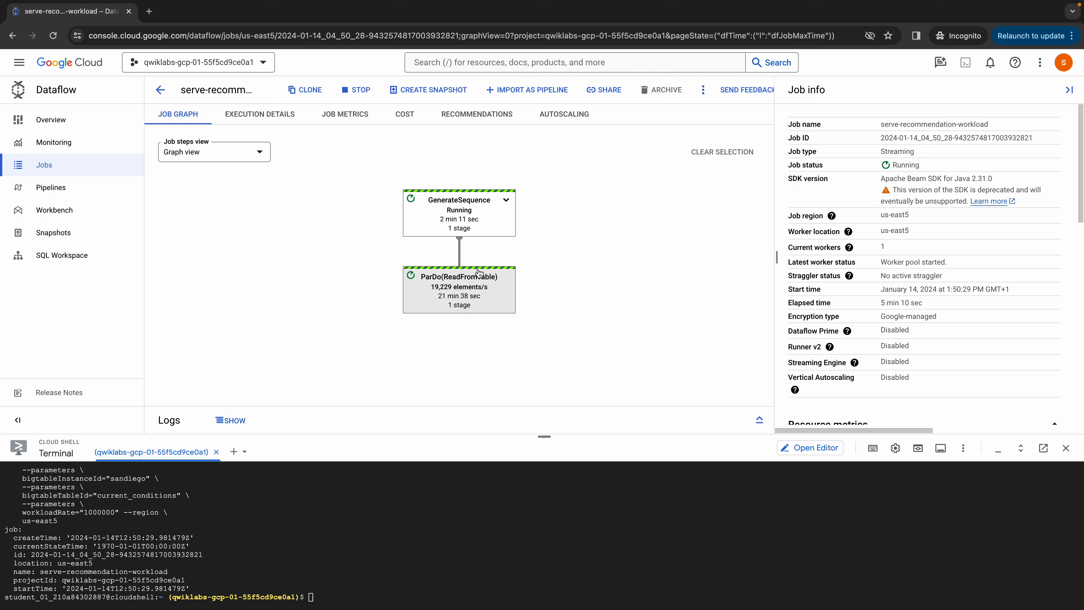
Expand GenerateSequence in the job graph and inspect the step info for ParDo(ReadFromTable)
{"action": "left_click", "coordinate": [506, 201]}
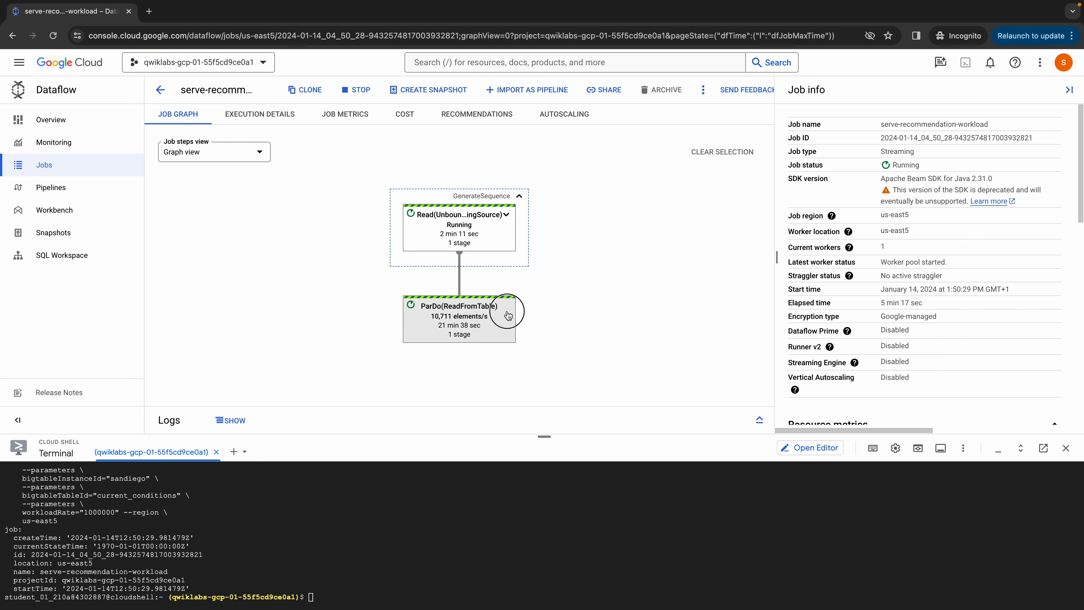
{"action": "left_click", "coordinate": [497, 301]}
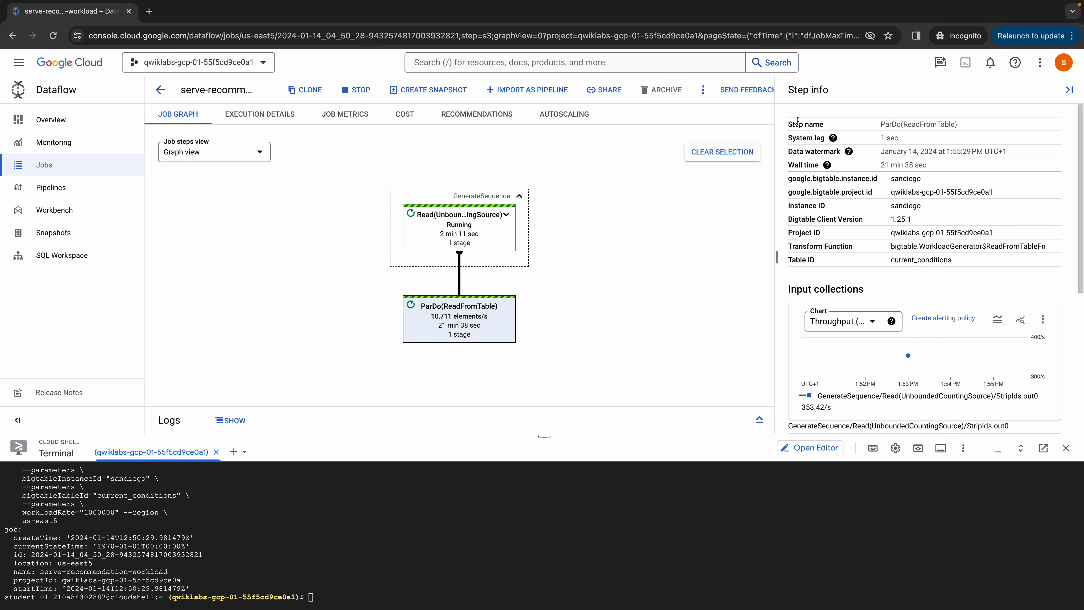
{"action": "scroll", "coordinate": [885, 201], "scroll_direction": "down", "scroll_amount": 10}
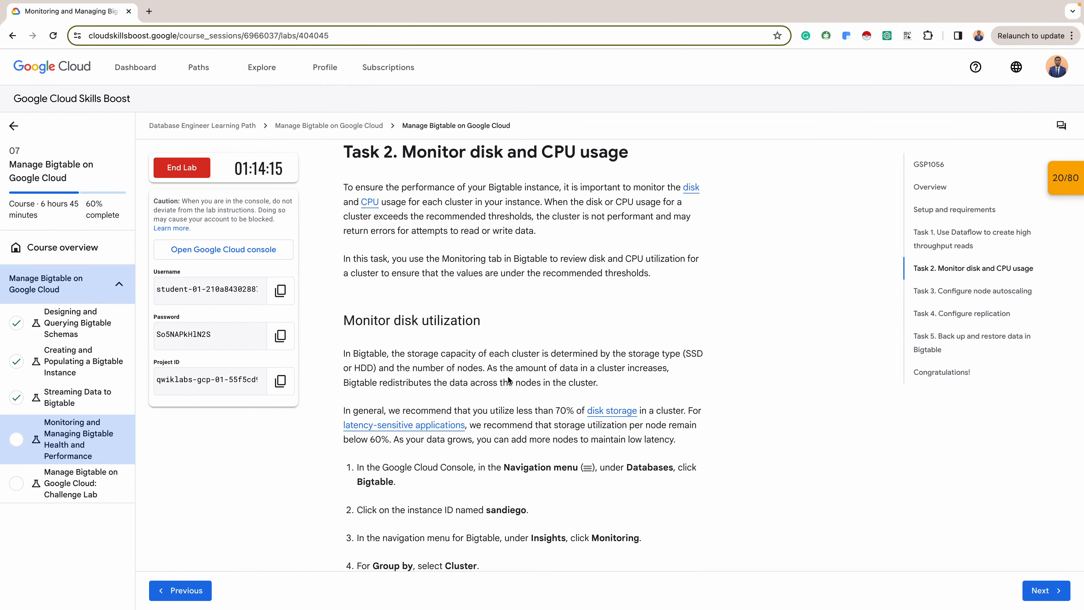
Read the lab's Monitor disk utilization instructions for opening the sandiego instance's monitoring charts
{"action": "scroll", "coordinate": [508, 380], "scroll_direction": "down", "scroll_amount": 5}
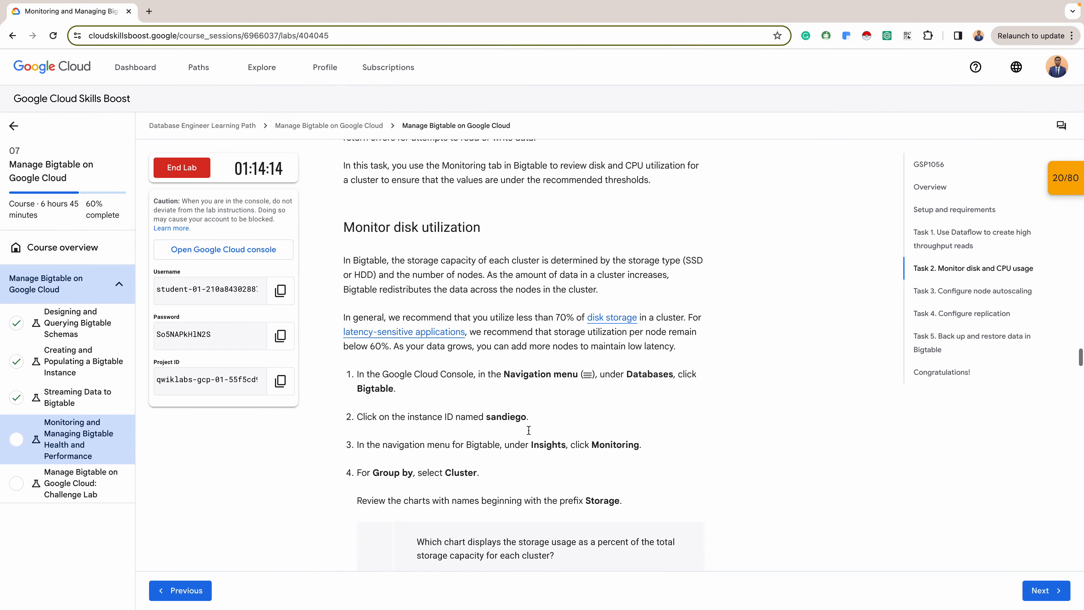
{"action": "scroll", "coordinate": [529, 431], "scroll_direction": "up", "scroll_amount": 2}
{"action": "scroll", "coordinate": [528, 431], "scroll_direction": "down", "scroll_amount": 2}
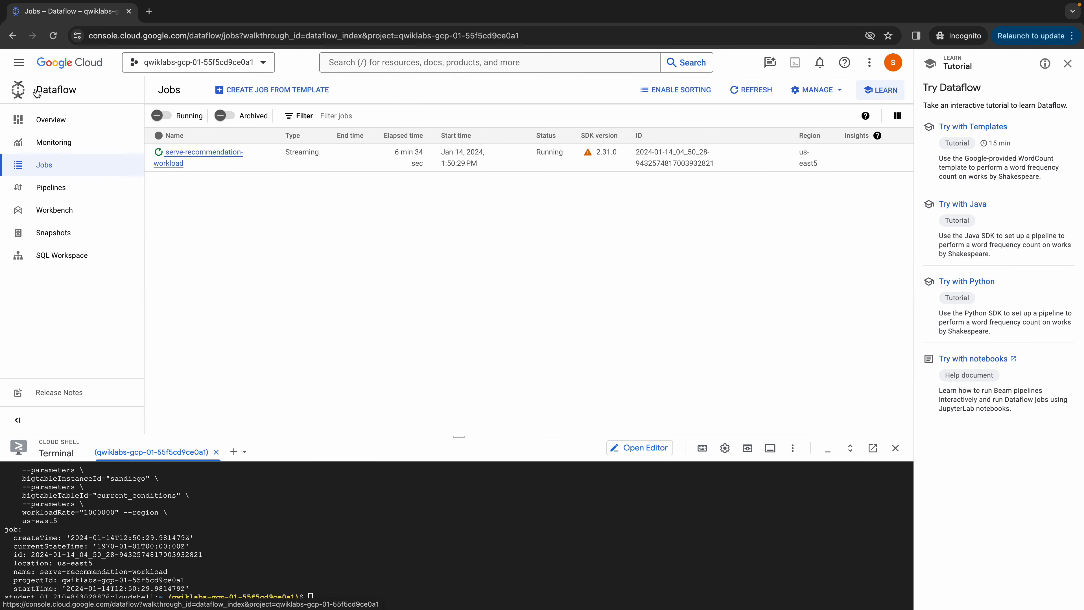
Go to the Bigtable instances page in the console and open the sandiego instance
{"action": "left_click", "coordinate": [19, 62]}
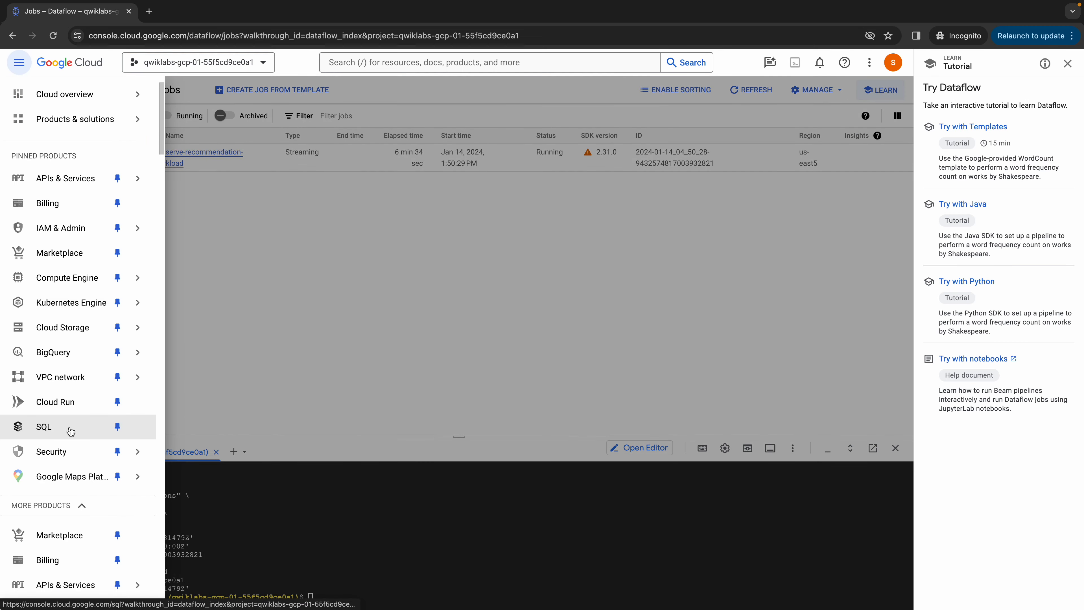
{"action": "scroll", "coordinate": [70, 432], "scroll_direction": "down", "scroll_amount": 13}
{"action": "scroll", "coordinate": [70, 431], "scroll_direction": "down", "scroll_amount": 12}
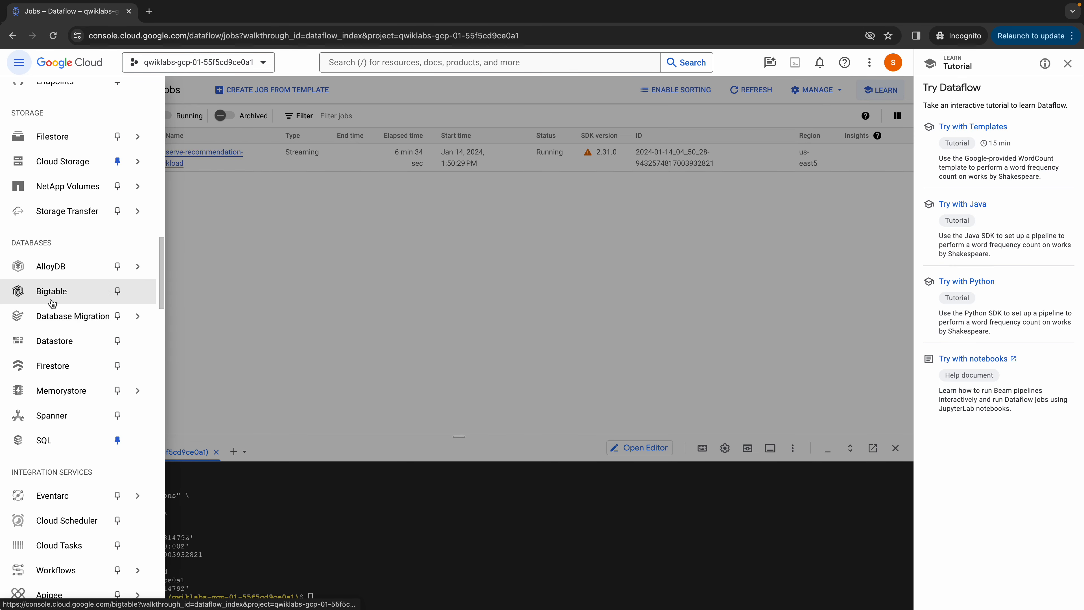
{"action": "left_click", "coordinate": [51, 295]}
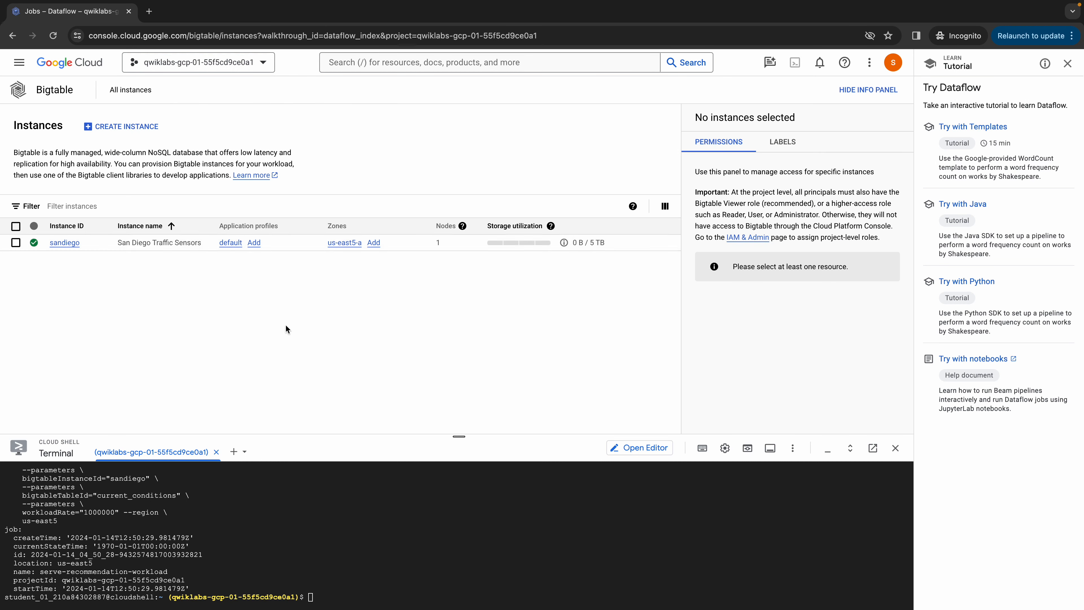
{"action": "left_click", "coordinate": [64, 245]}
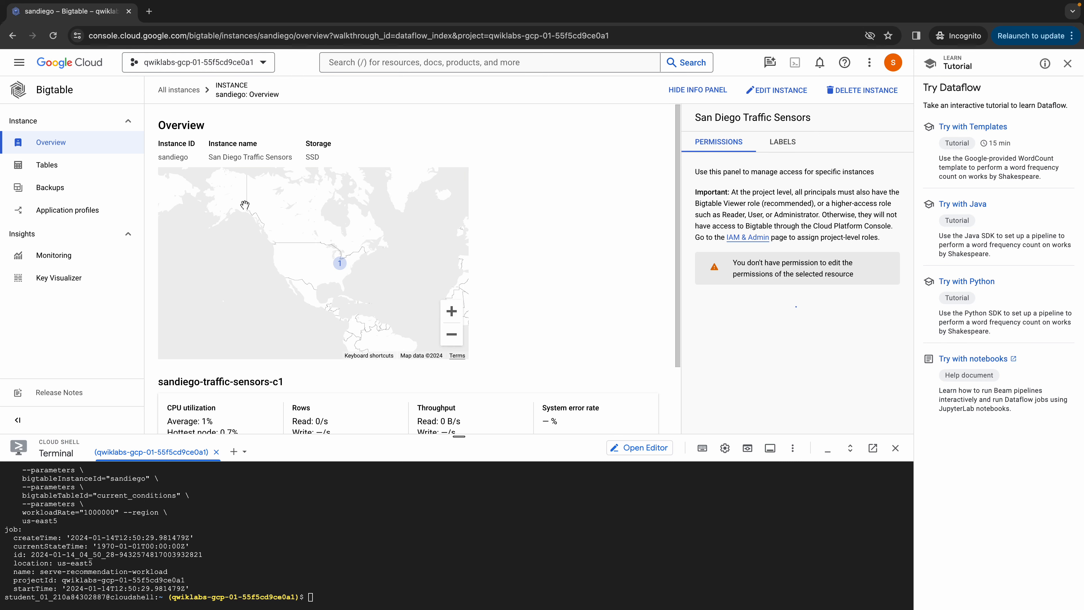
Open the sandiego instance's monitoring charts and shrink the Cloud Shell pane to make room for them
{"action": "scroll", "coordinate": [378, 257], "scroll_direction": "down", "scroll_amount": 2}
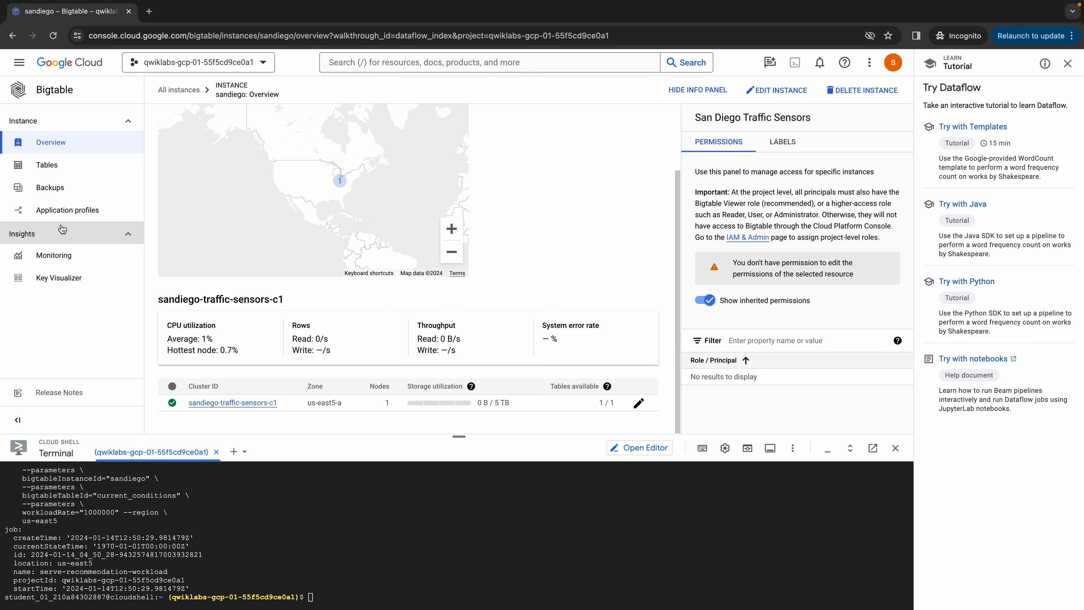
{"action": "left_click", "coordinate": [73, 256]}
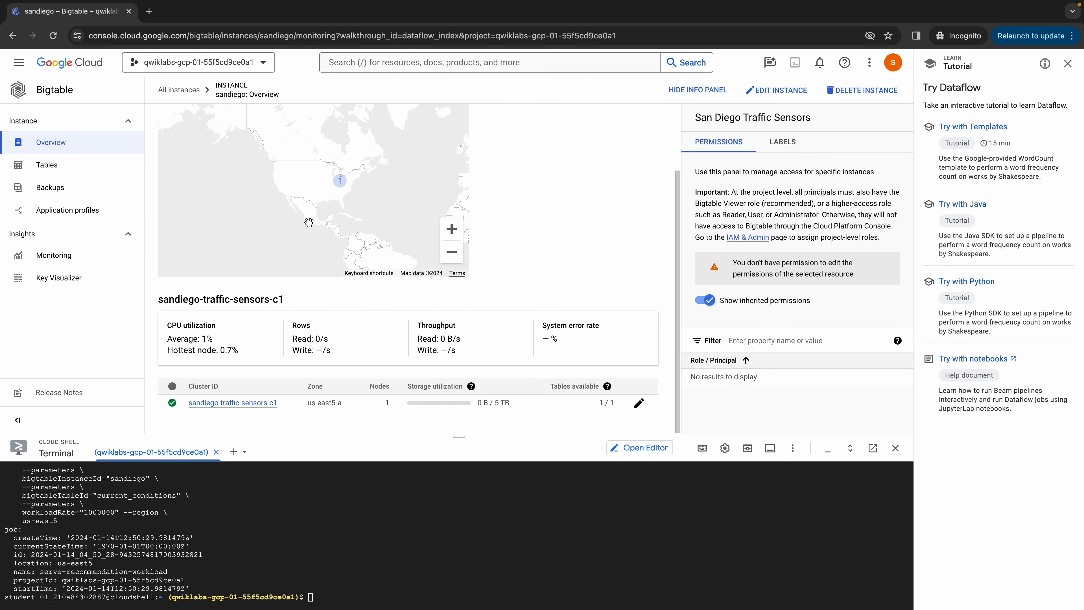
{"action": "left_click", "coordinate": [86, 260]}
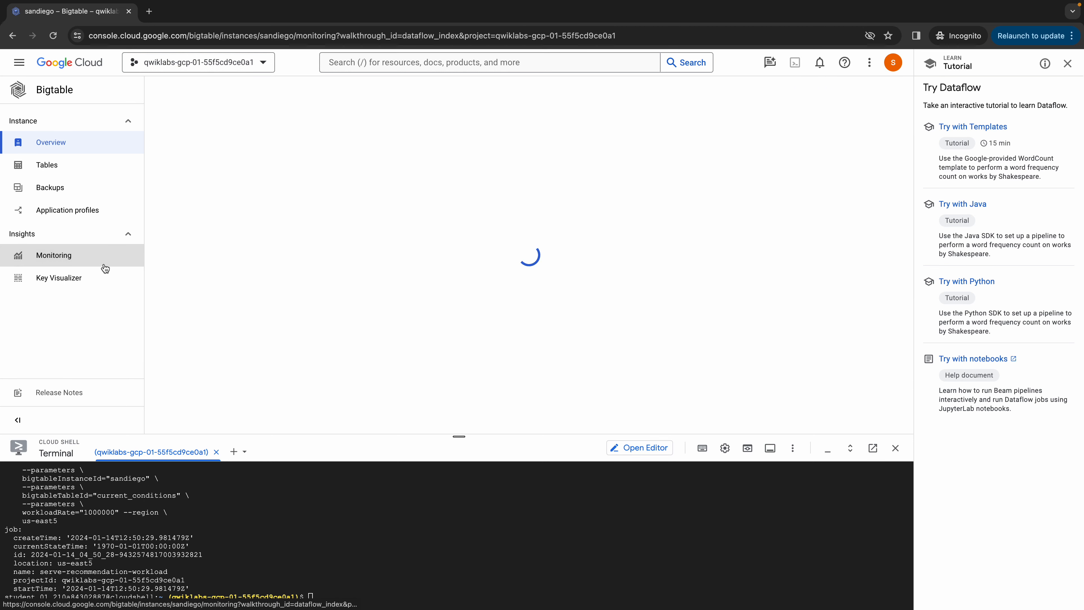
{"action": "left_click_drag", "start_coordinate": [457, 436], "coordinate": [491, 554]}
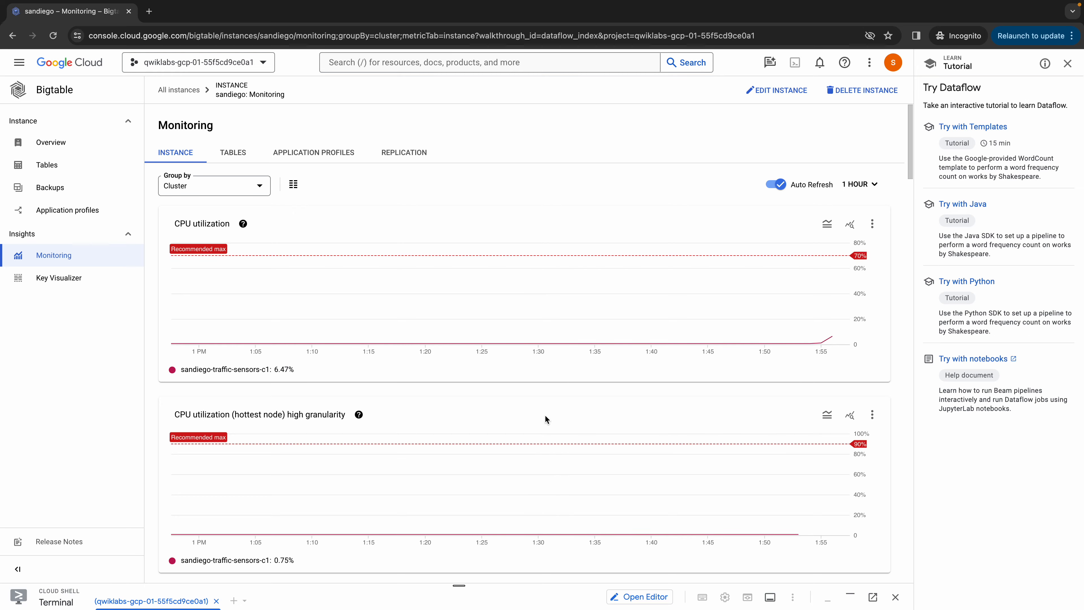
Read the lab's question about storage usage as a percent of capacity, then examine the sandiego storage utilization charts
{"action": "key", "text": "ctrl+Left"}
{"action": "scroll", "coordinate": [562, 273], "scroll_direction": "down", "scroll_amount": 3}
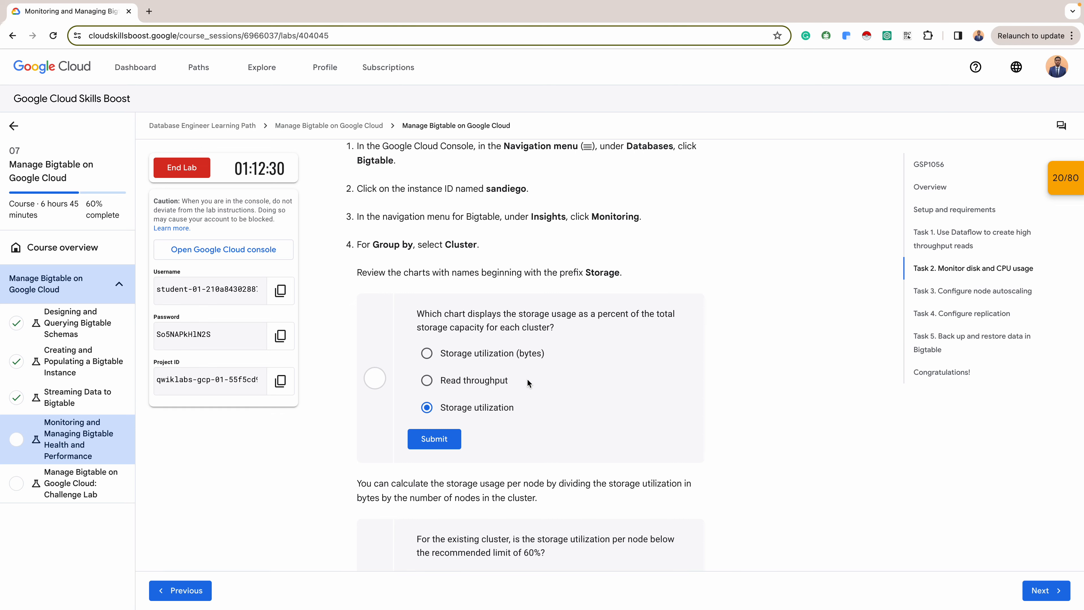
{"action": "key", "text": "ctrl+Right"}
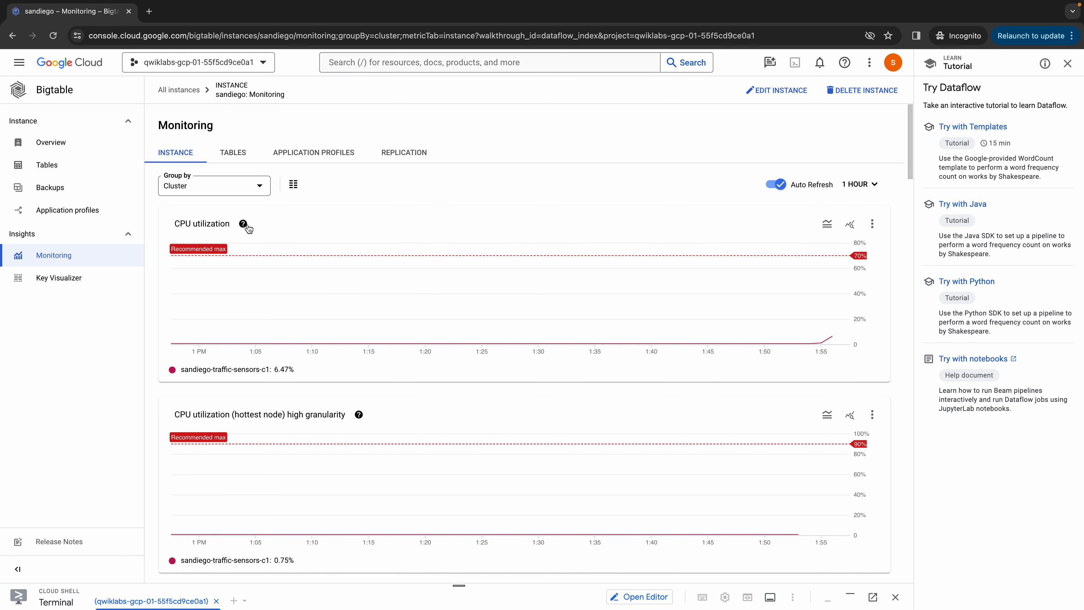
{"action": "scroll", "coordinate": [307, 423], "scroll_direction": "down", "scroll_amount": 5}
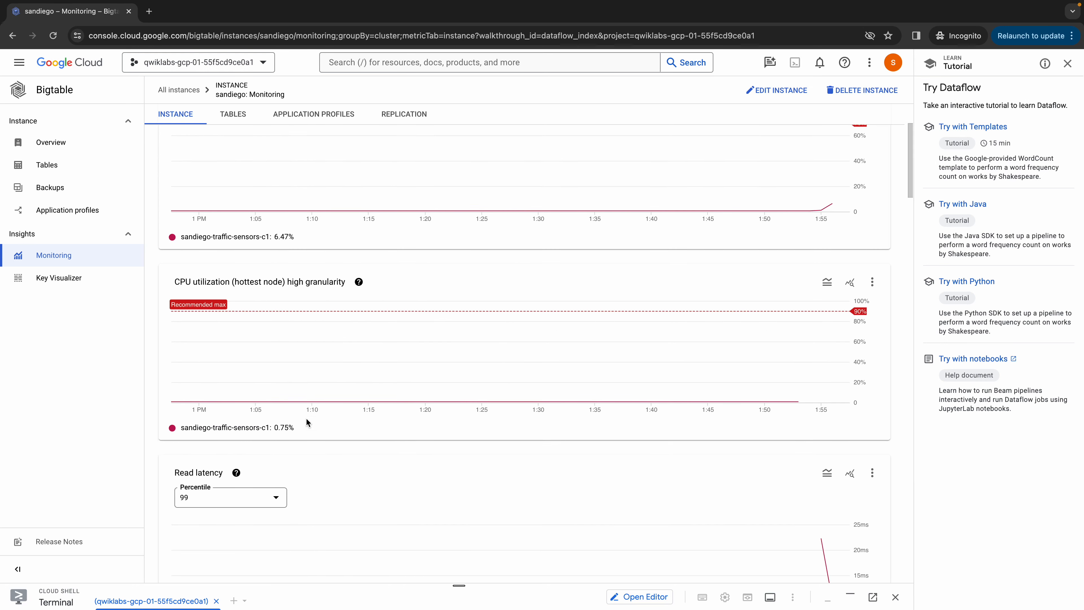
{"action": "scroll", "coordinate": [306, 422], "scroll_direction": "down", "scroll_amount": 10}
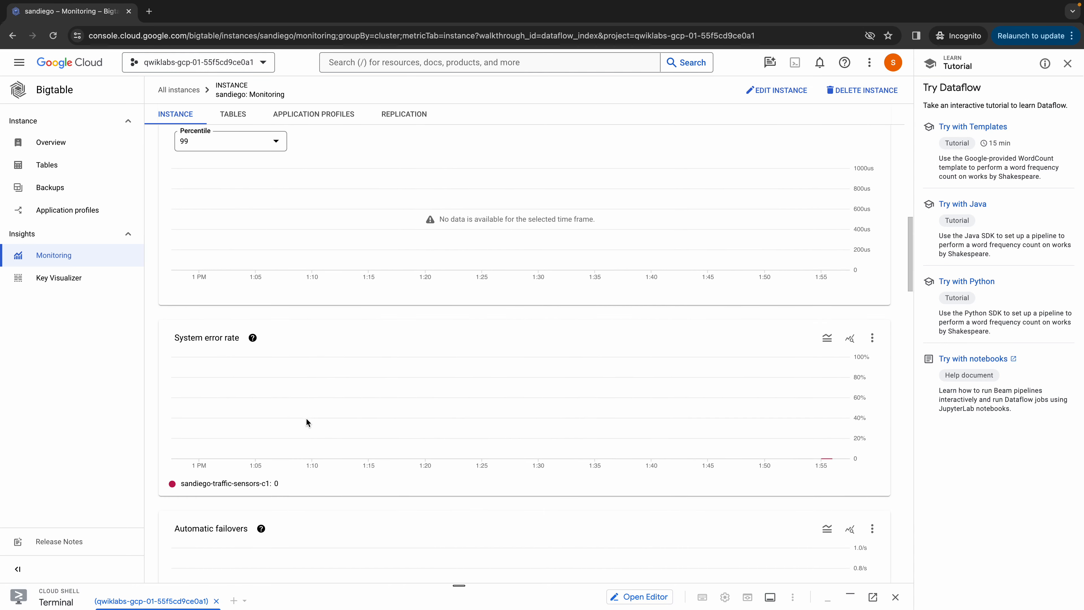
{"action": "scroll", "coordinate": [307, 422], "scroll_direction": "down", "scroll_amount": 5}
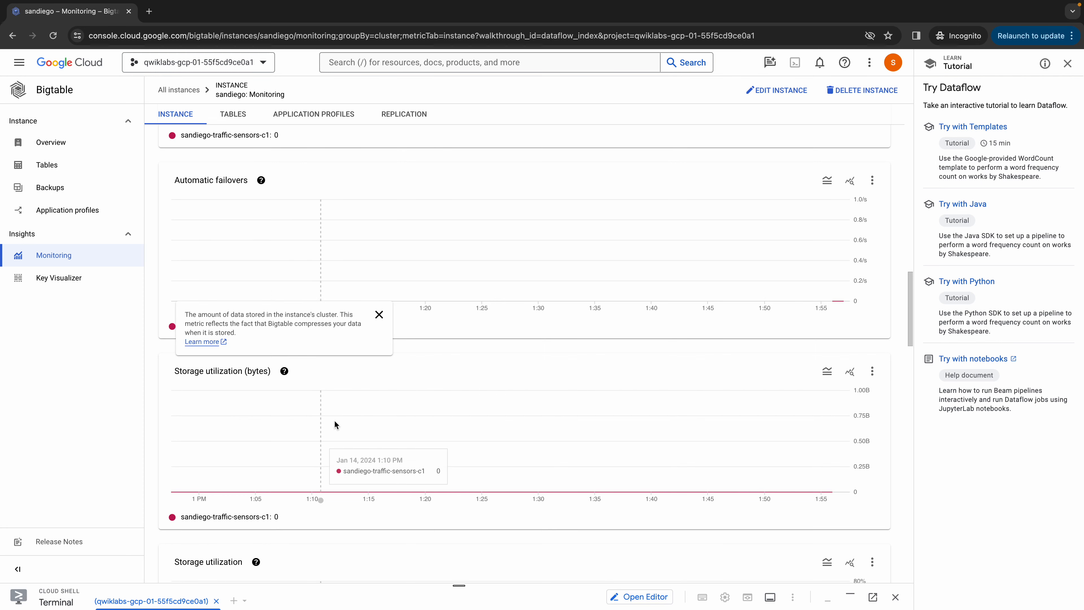
{"action": "scroll", "coordinate": [333, 419], "scroll_direction": "down", "scroll_amount": 1}
{"action": "scroll", "coordinate": [335, 424], "scroll_direction": "down", "scroll_amount": 2}
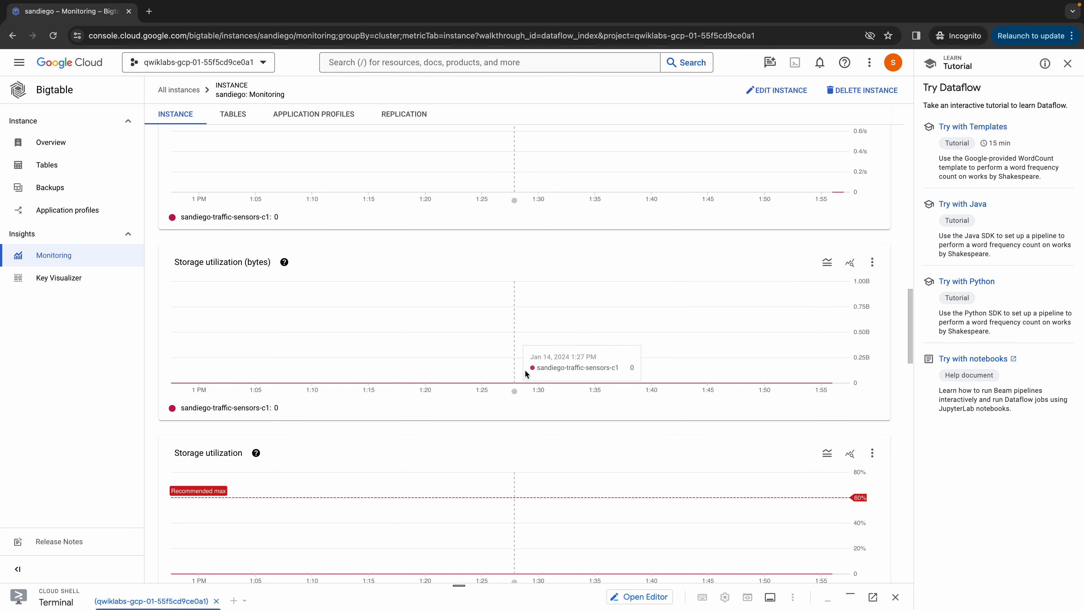
{"action": "scroll", "coordinate": [555, 369], "scroll_direction": "down", "scroll_amount": 2}
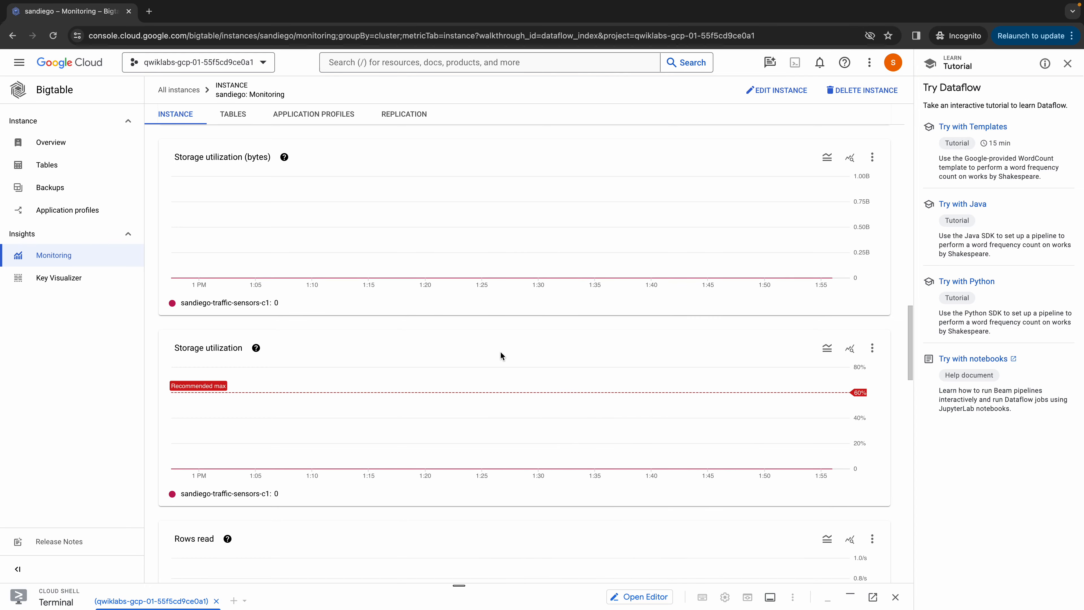
Submit "Storage utilization" as the lab answer on the storage percentage chart and read the question about the 60% per-node limit
{"action": "key", "text": "alt+Tab"}
{"action": "left_click", "coordinate": [433, 444]}
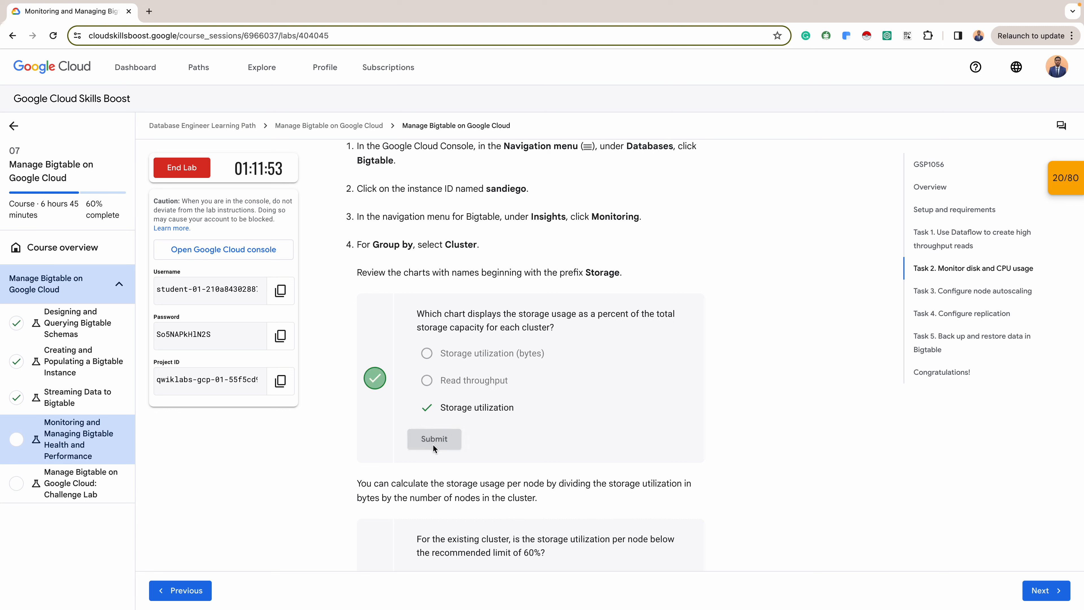
{"action": "scroll", "coordinate": [554, 389], "scroll_direction": "down", "scroll_amount": 1}
{"action": "scroll", "coordinate": [553, 389], "scroll_direction": "down", "scroll_amount": 2}
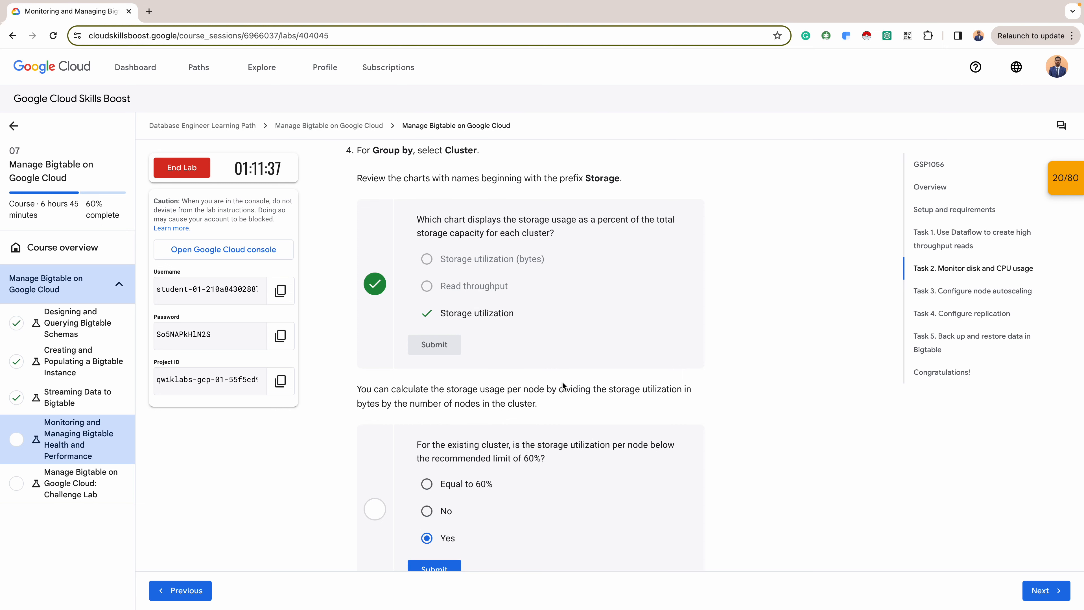
{"action": "scroll", "coordinate": [500, 365], "scroll_direction": "down", "scroll_amount": 1}
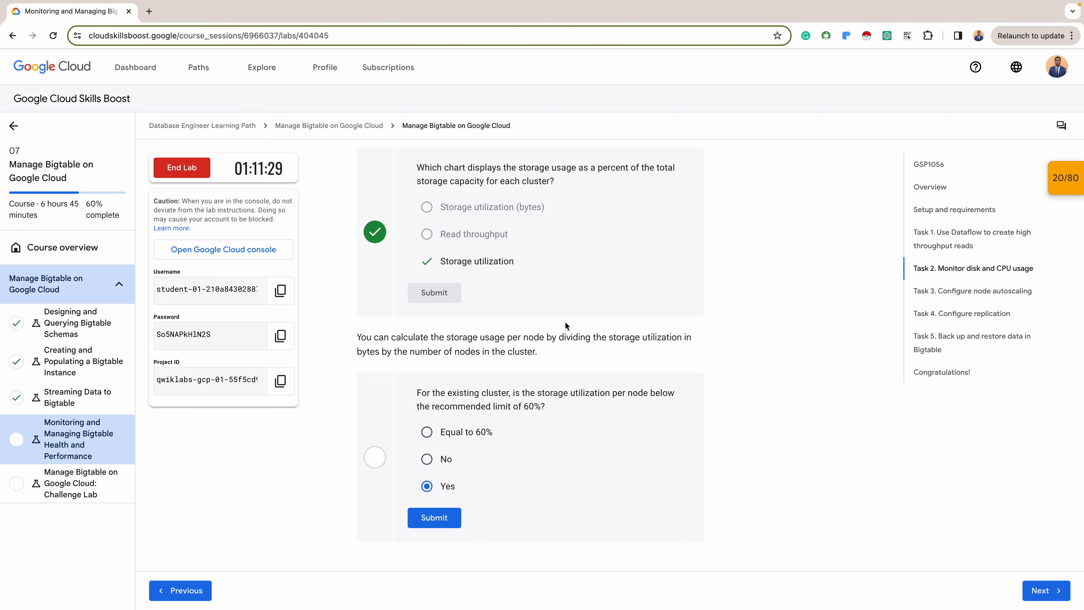
Check the cluster's Storage utilization chart against the recommended 60% limit and return to the lab question
{"action": "key", "text": "alt+Tab"}
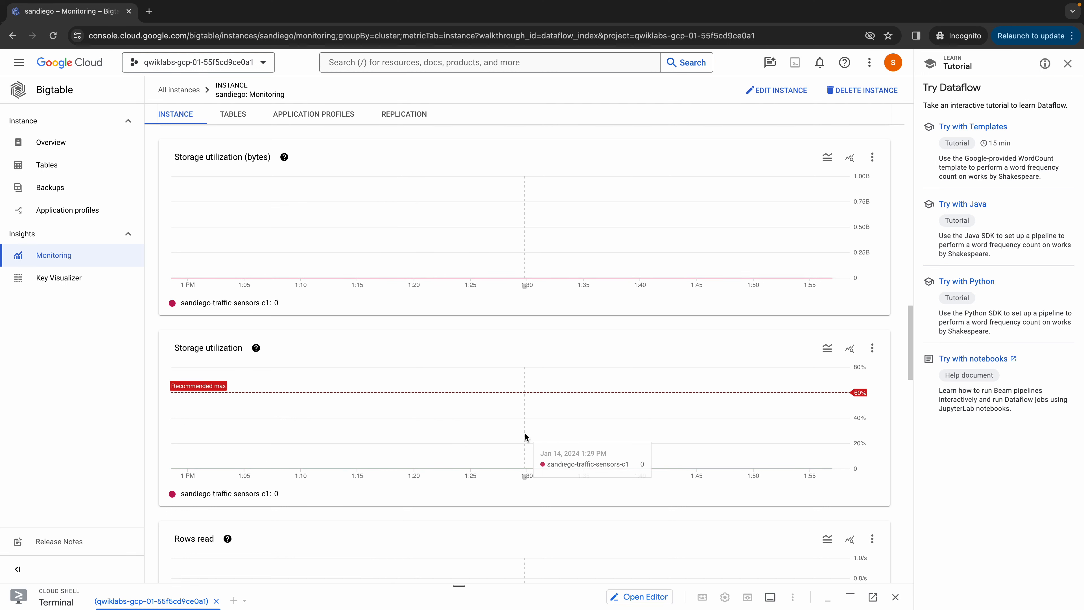
{"action": "mouse_move", "coordinate": [498, 471]}
{"action": "left_mouse_down"}
{"action": "mouse_move", "coordinate": [450, 471]}
{"action": "mouse_move", "coordinate": [508, 455]}
{"action": "mouse_move", "coordinate": [494, 472]}
{"action": "left_mouse_up"}
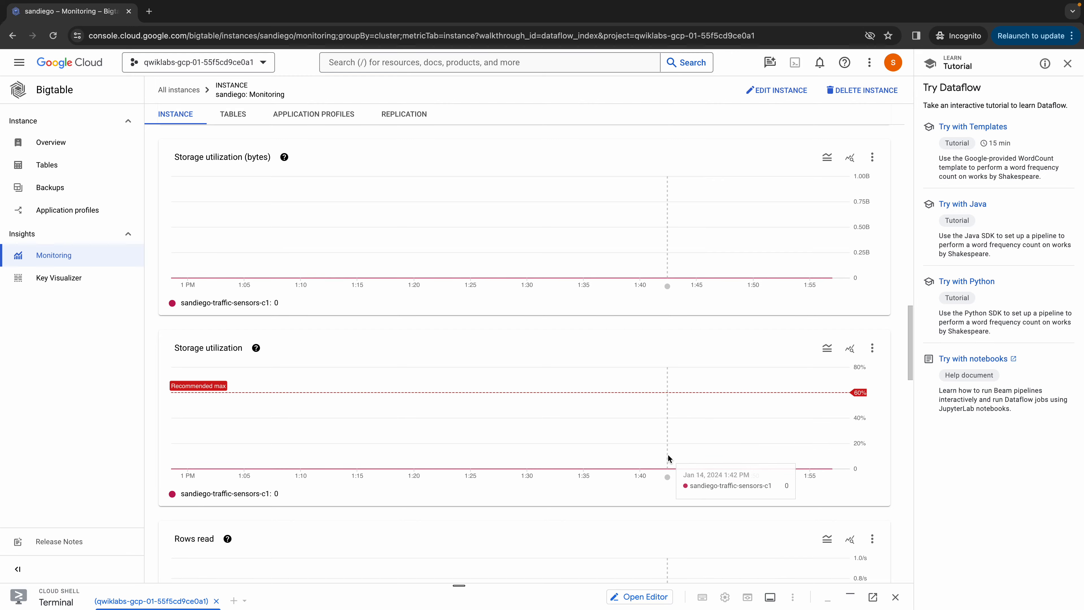
{"action": "scroll", "coordinate": [683, 456], "scroll_direction": "down", "scroll_amount": 1}
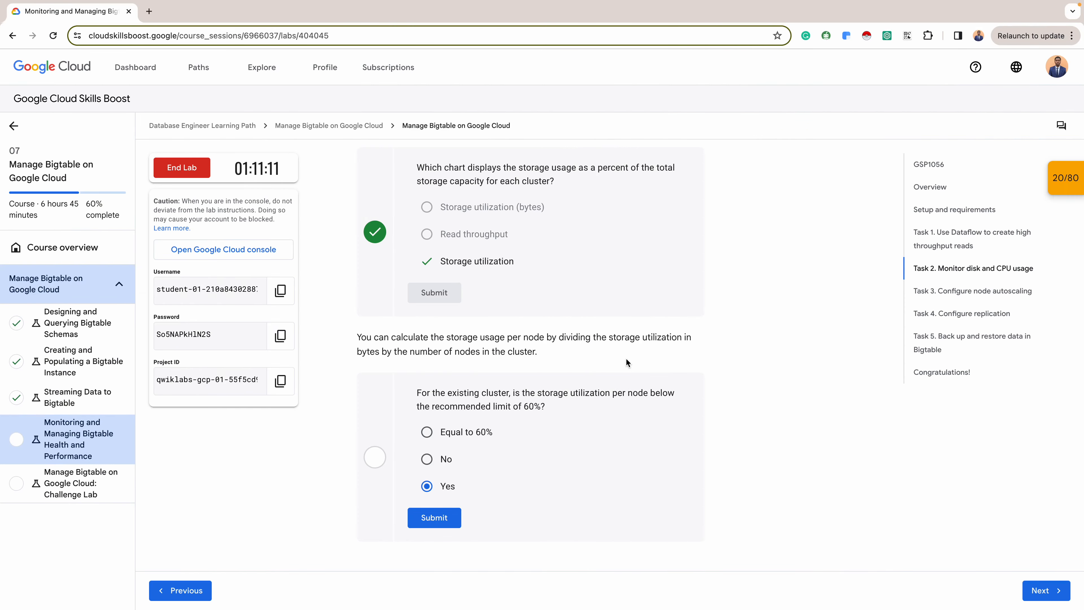
Submit "Yes" for the 60% per-node storage limit question and read the lab's Monitor CPU usage instructions
{"action": "left_click", "coordinate": [444, 518]}
{"action": "scroll", "coordinate": [588, 420], "scroll_direction": "down", "scroll_amount": 7}
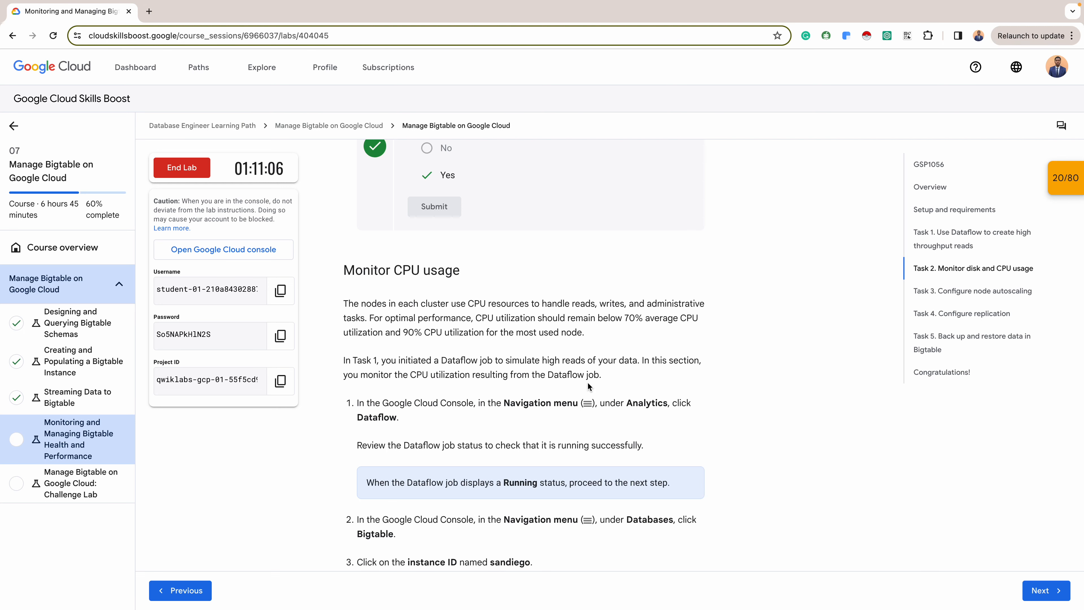
{"action": "scroll", "coordinate": [587, 381], "scroll_direction": "down", "scroll_amount": 1}
{"action": "scroll", "coordinate": [588, 384], "scroll_direction": "down", "scroll_amount": 1}
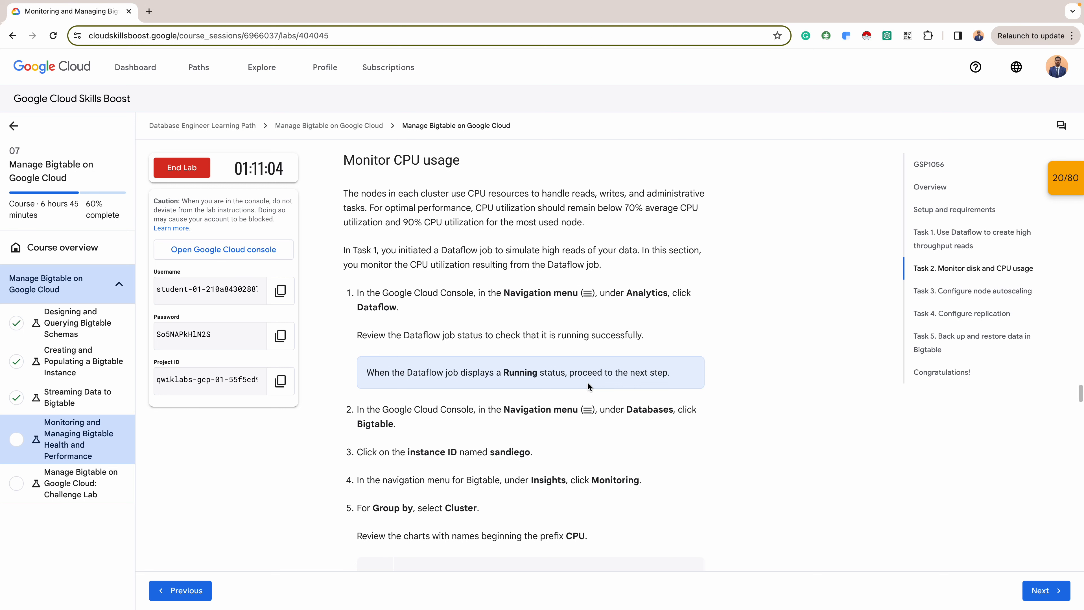
{"action": "scroll", "coordinate": [588, 385], "scroll_direction": "down", "scroll_amount": 2}
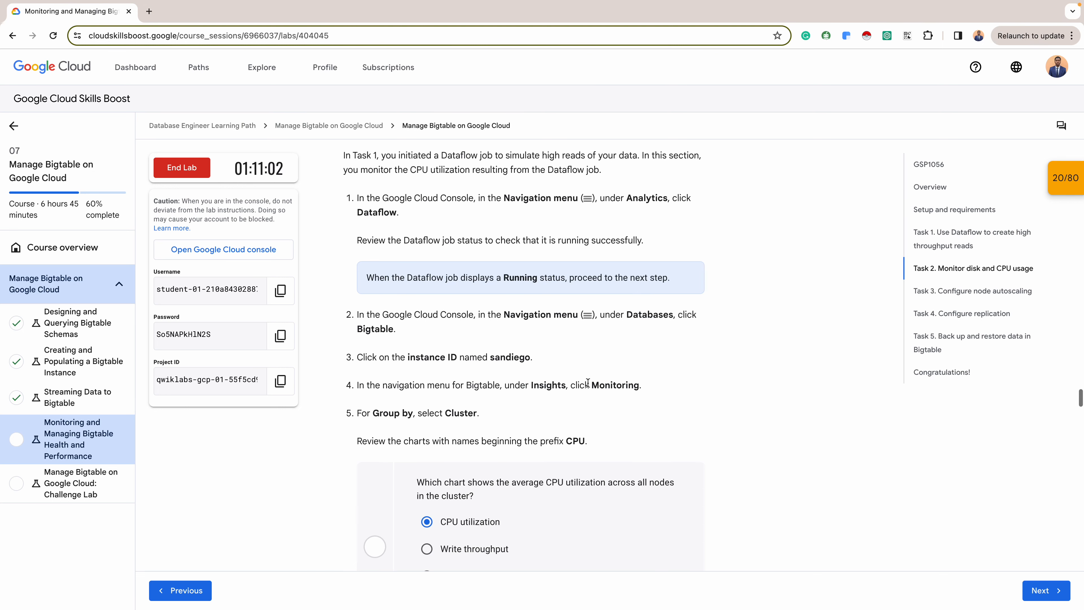
{"action": "scroll", "coordinate": [588, 383], "scroll_direction": "down", "scroll_amount": 1}
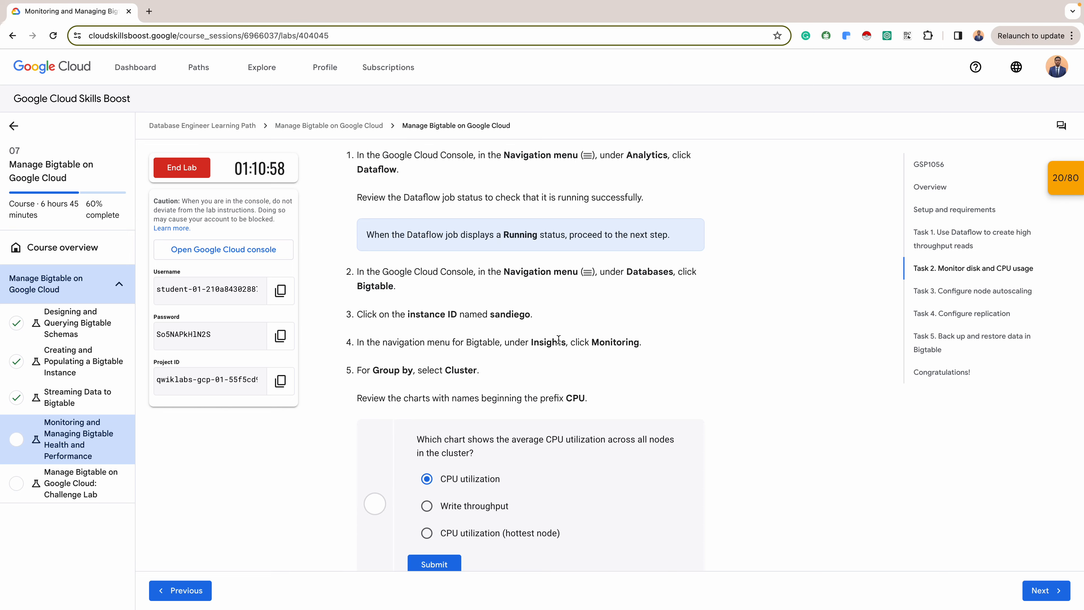
Read the description of the sandiego hottest-node CPU utilization chart and return to the lab's average CPU question
{"action": "key", "text": "alt+Tab"}
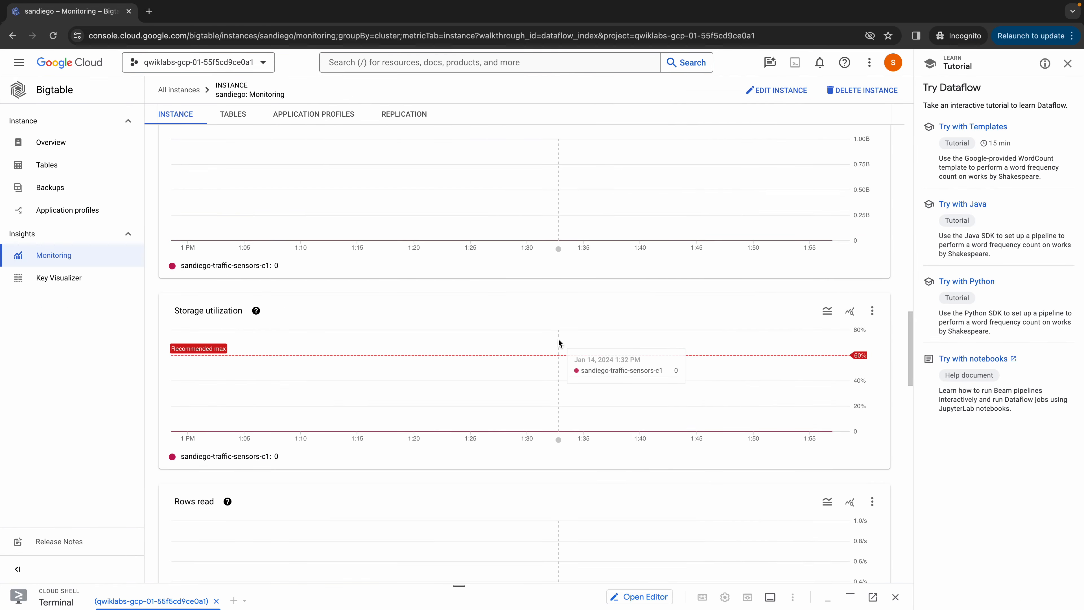
{"action": "scroll", "coordinate": [351, 341], "scroll_direction": "up", "scroll_amount": 15}
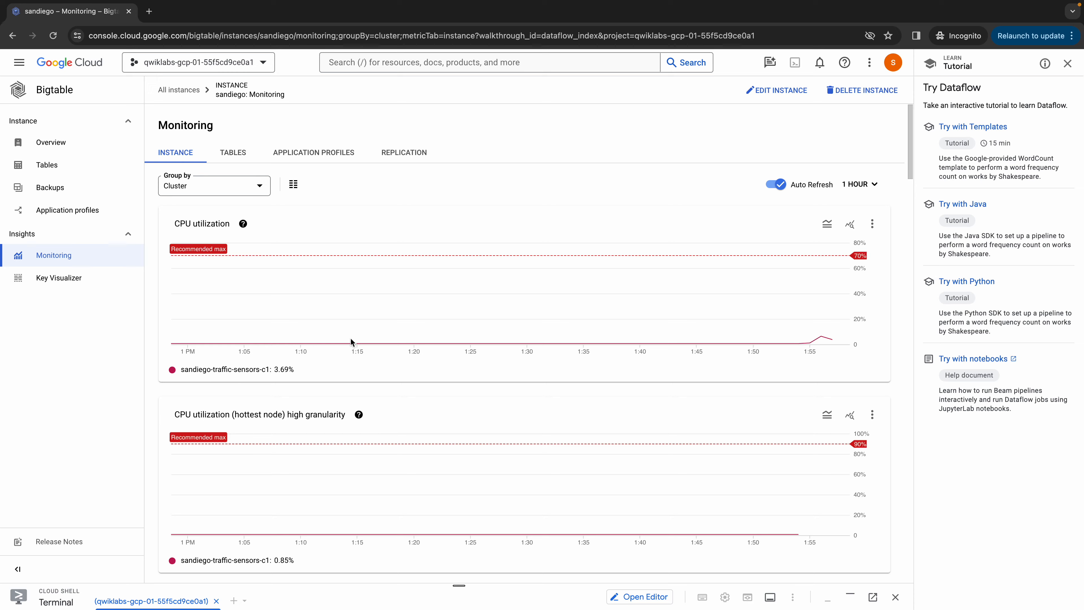
{"action": "left_click", "coordinate": [358, 414]}
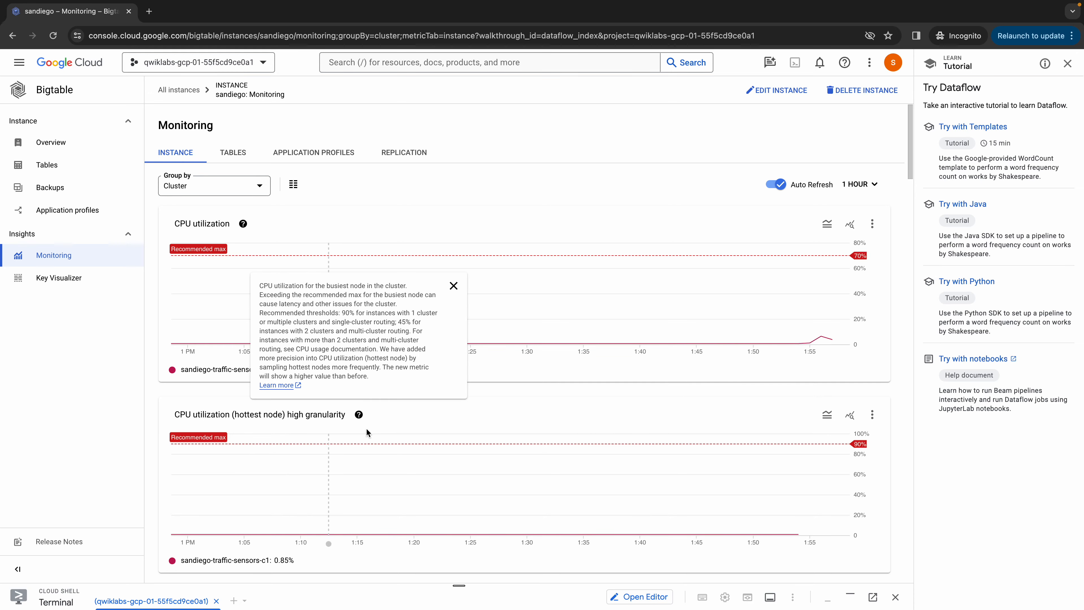
{"action": "key", "text": "alt+Tab"}
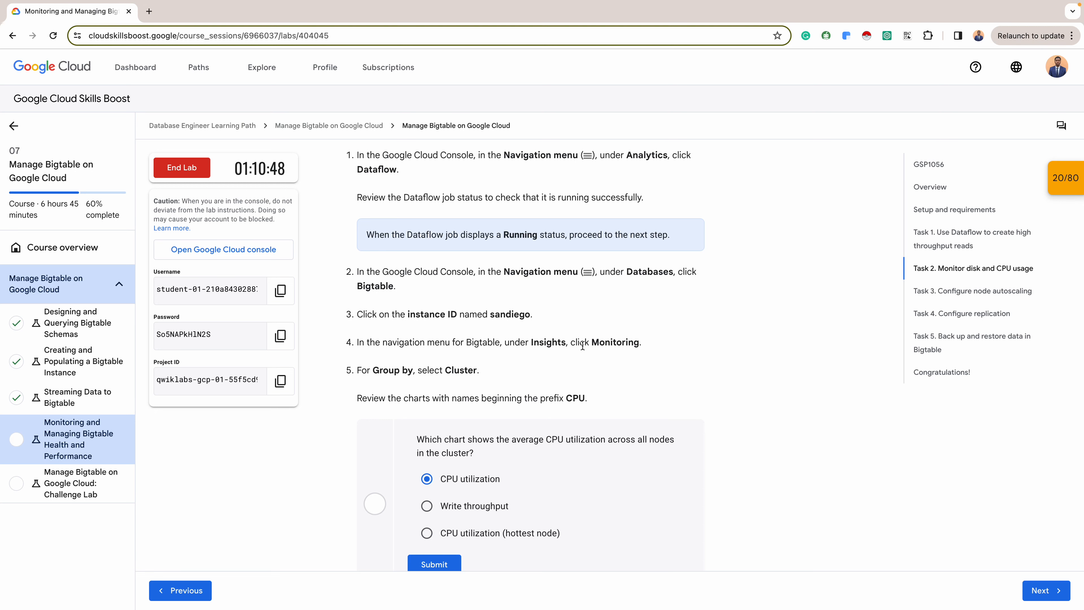
{"action": "scroll", "coordinate": [583, 345], "scroll_direction": "down", "scroll_amount": 1}
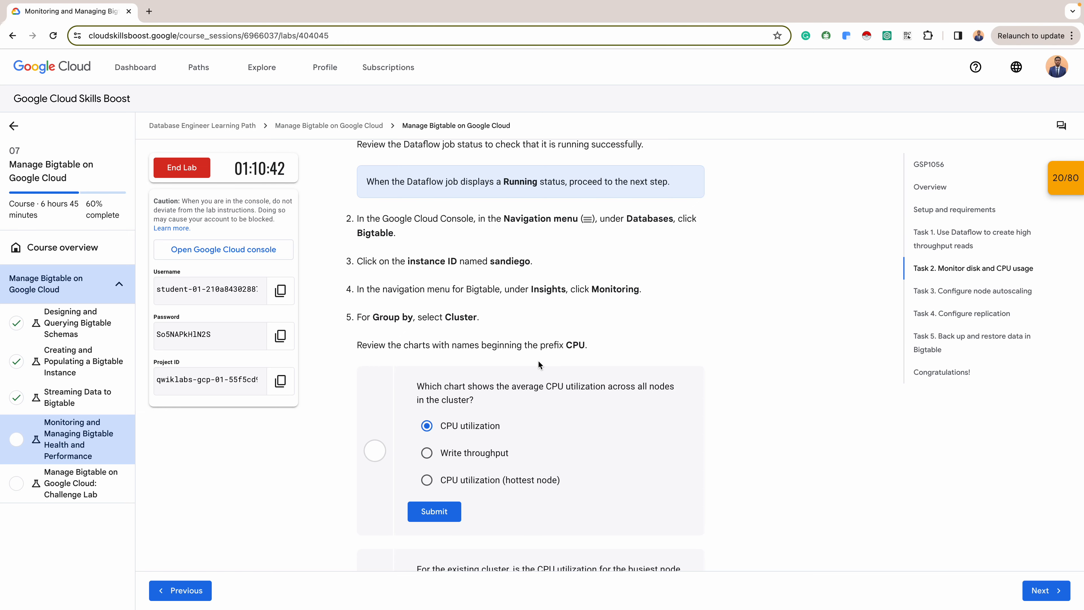
Check the CPU utilization chart's description and submit "CPU utilization" as the chart showing average CPU across all nodes
{"action": "key", "text": "ctrl+Right"}
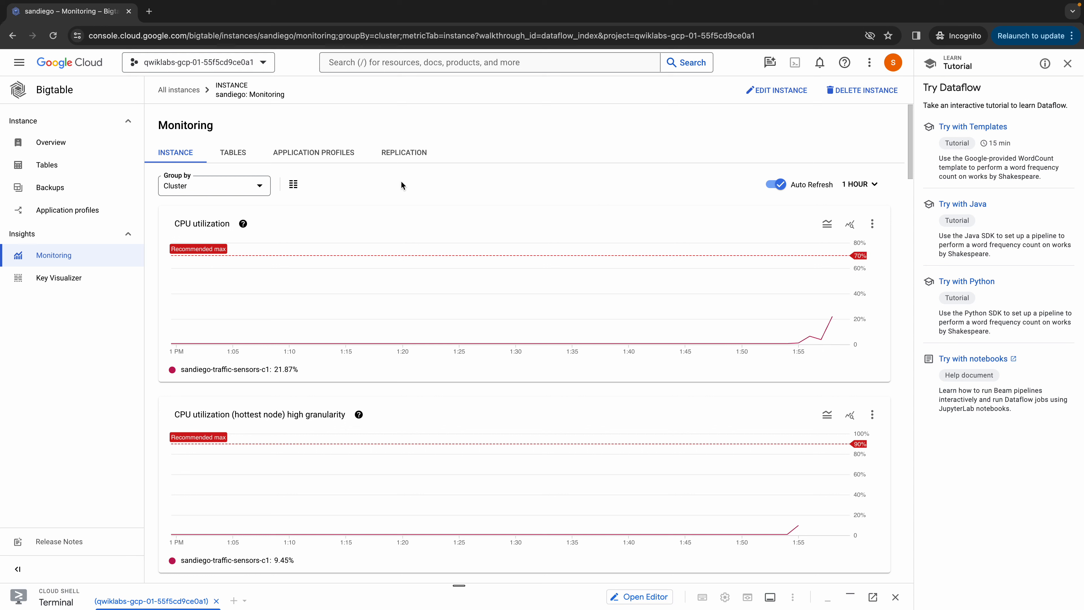
{"action": "left_click", "coordinate": [243, 222]}
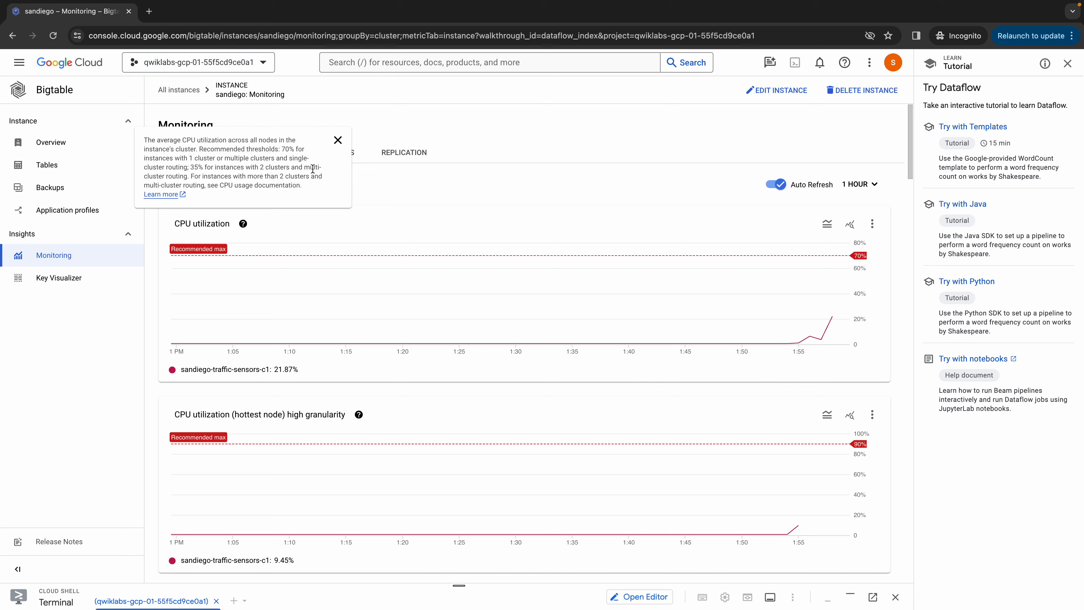
{"action": "left_click", "coordinate": [337, 140]}
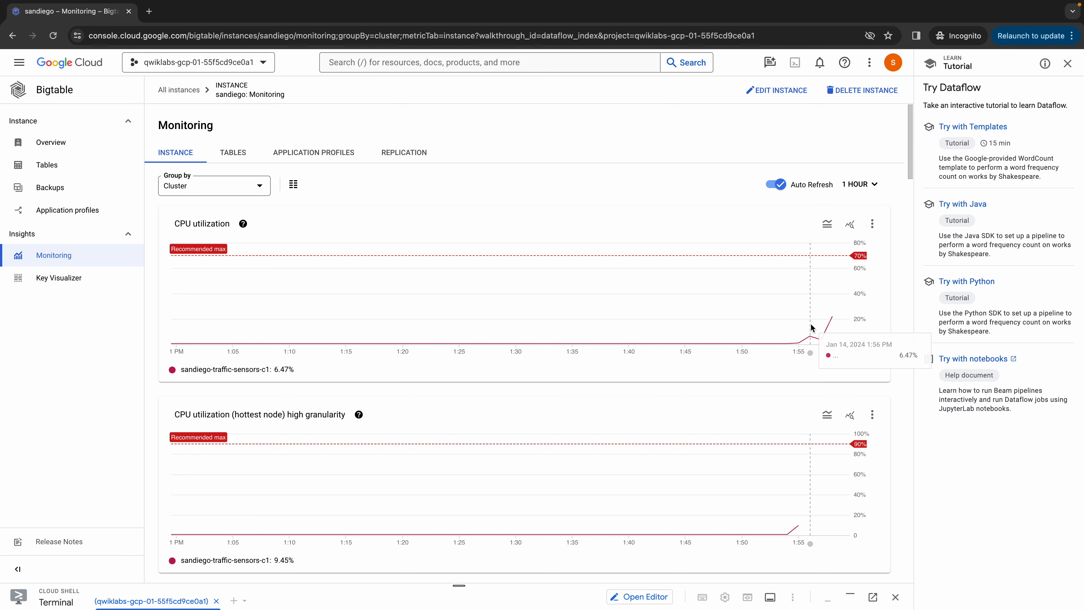
{"action": "key", "text": "ctrl+Left"}
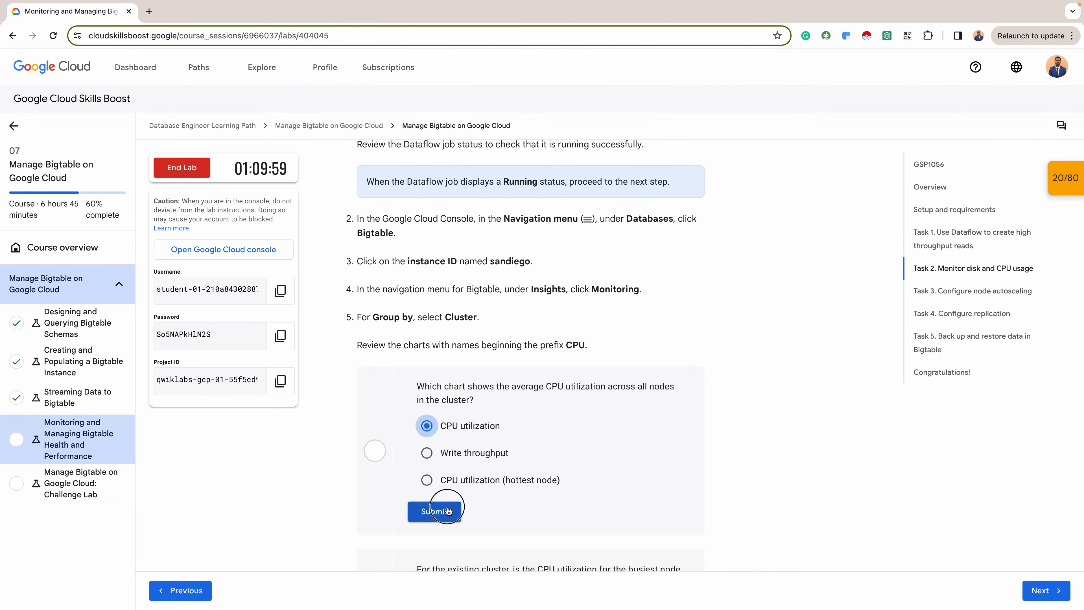
{"action": "left_click", "coordinate": [435, 512]}
Check the hottest-node CPU chart against the recommended 90% limit and submit "Yes" to the lab's busiest-node question
{"action": "scroll", "coordinate": [551, 399], "scroll_direction": "down", "scroll_amount": 4}
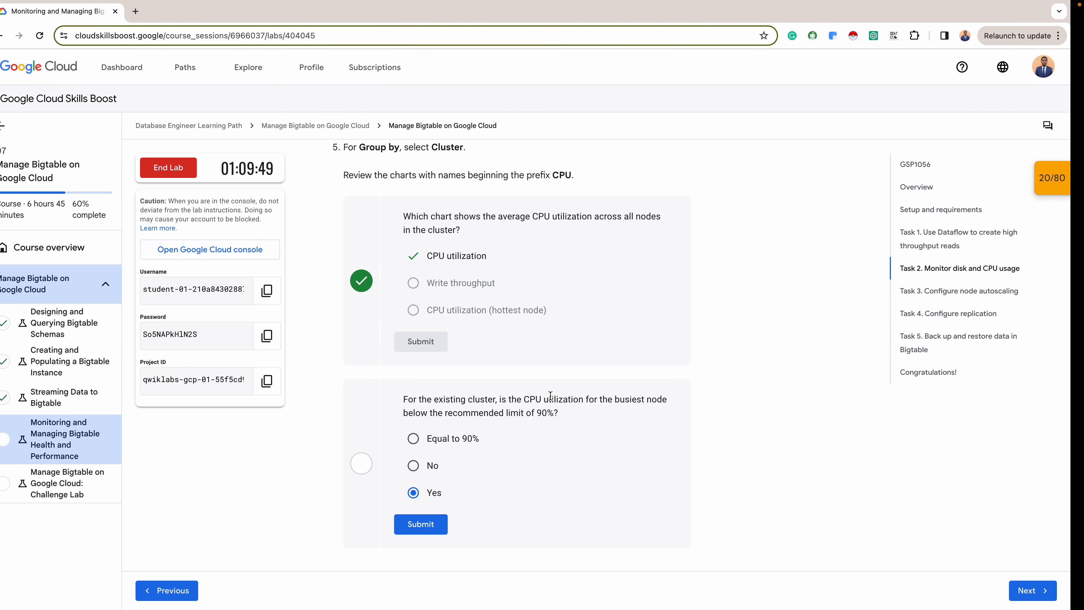
{"action": "key", "text": "ctrl+Right"}
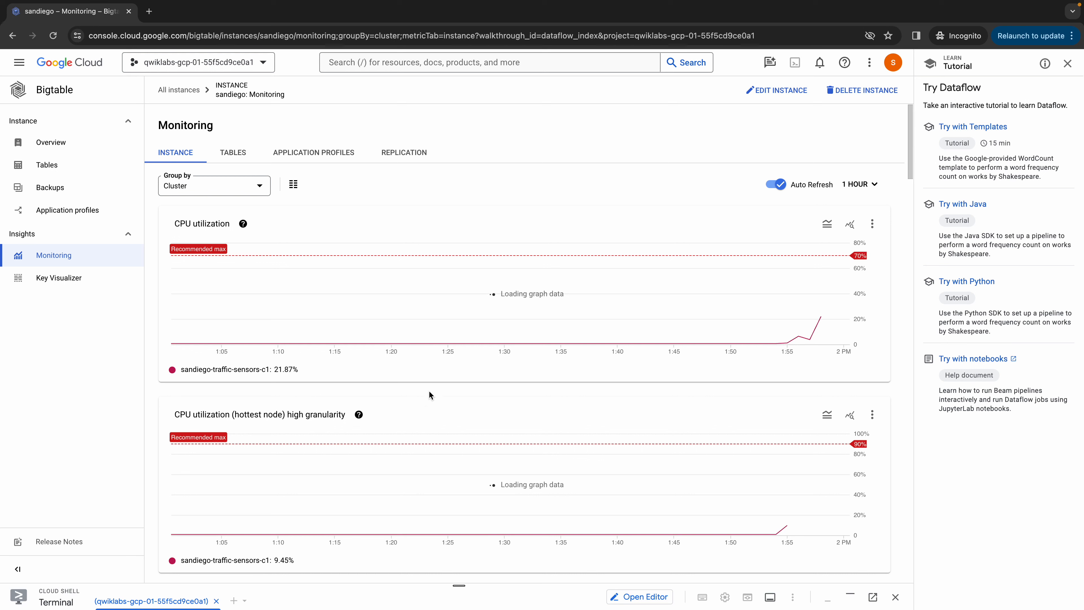
{"action": "scroll", "coordinate": [325, 470], "scroll_direction": "down", "scroll_amount": 2}
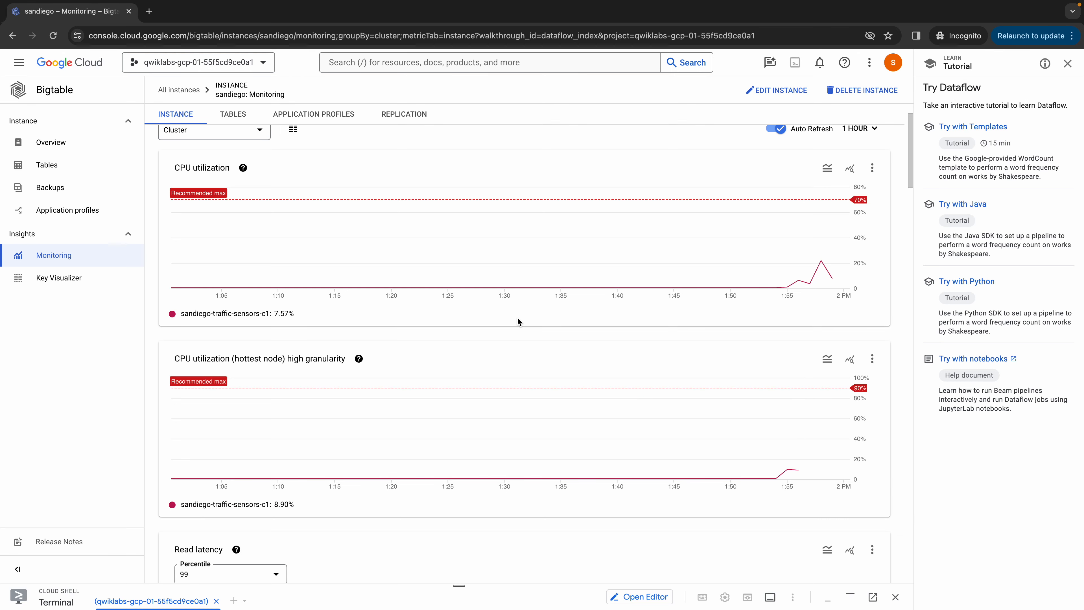
{"action": "key", "text": "ctrl+Left"}
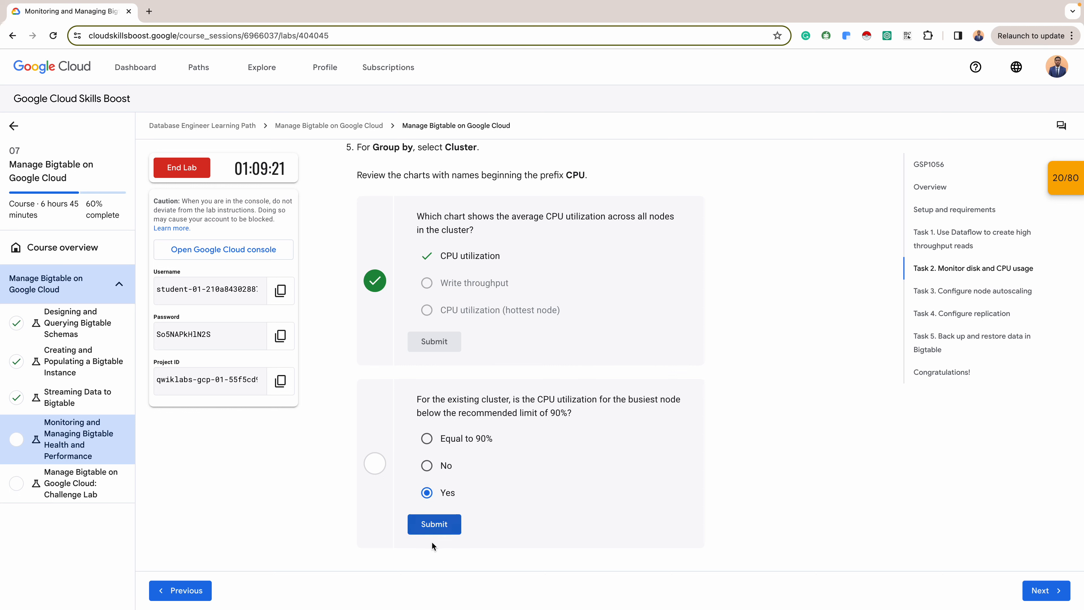
{"action": "left_click", "coordinate": [434, 525]}
Return to Task 1 in the lab and check progress on the "Create and run the Dataflow job" objective
{"action": "scroll", "coordinate": [465, 507], "scroll_direction": "down", "scroll_amount": 3}
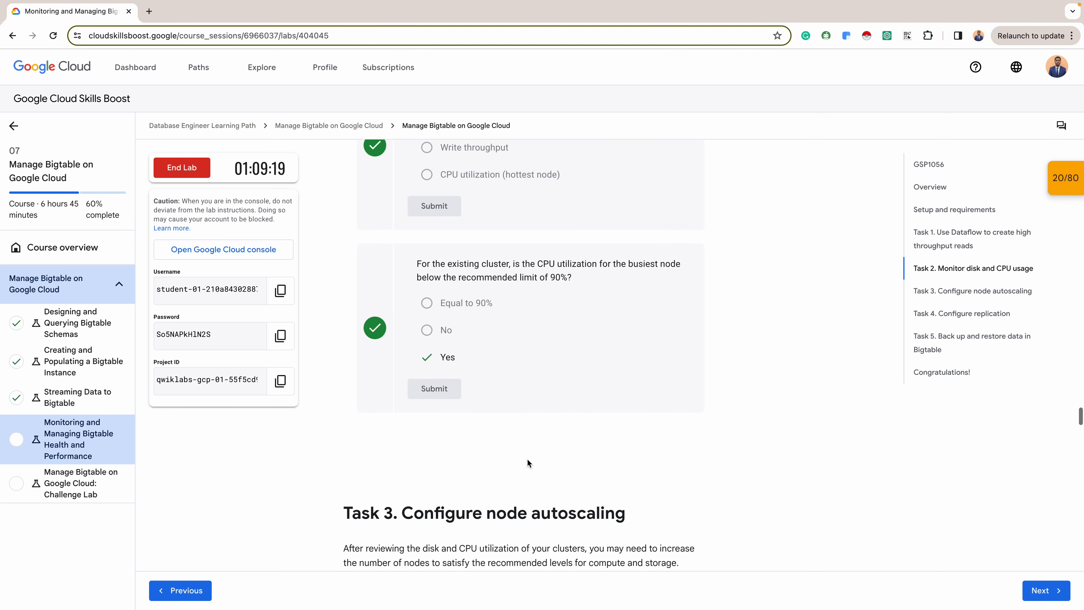
{"action": "scroll", "coordinate": [527, 459], "scroll_direction": "up", "scroll_amount": 3}
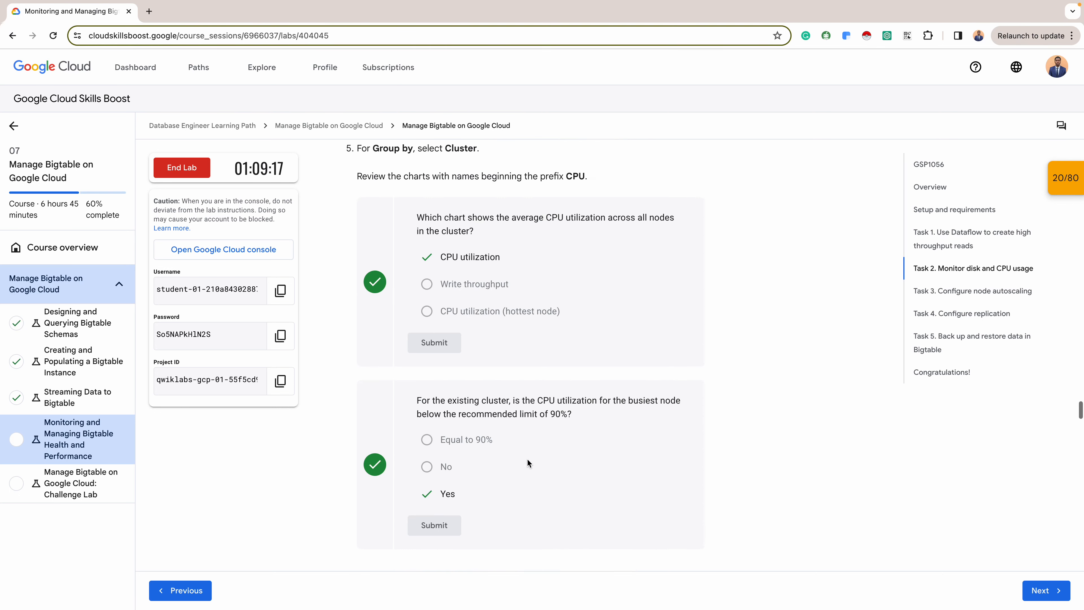
{"action": "scroll", "coordinate": [527, 459], "scroll_direction": "down", "scroll_amount": 5}
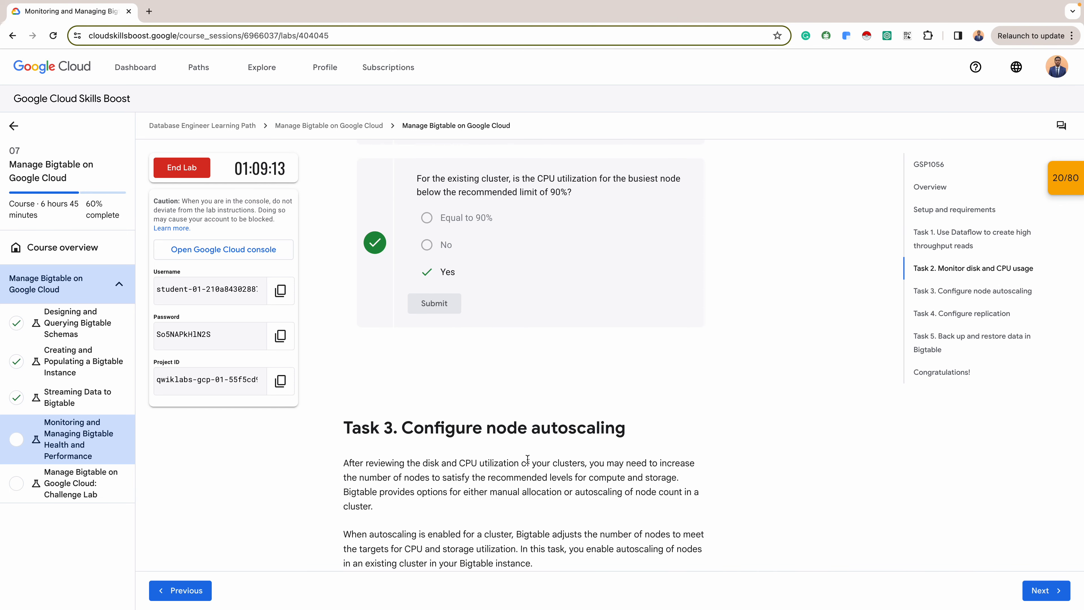
{"action": "scroll", "coordinate": [491, 354], "scroll_direction": "up", "scroll_amount": 10}
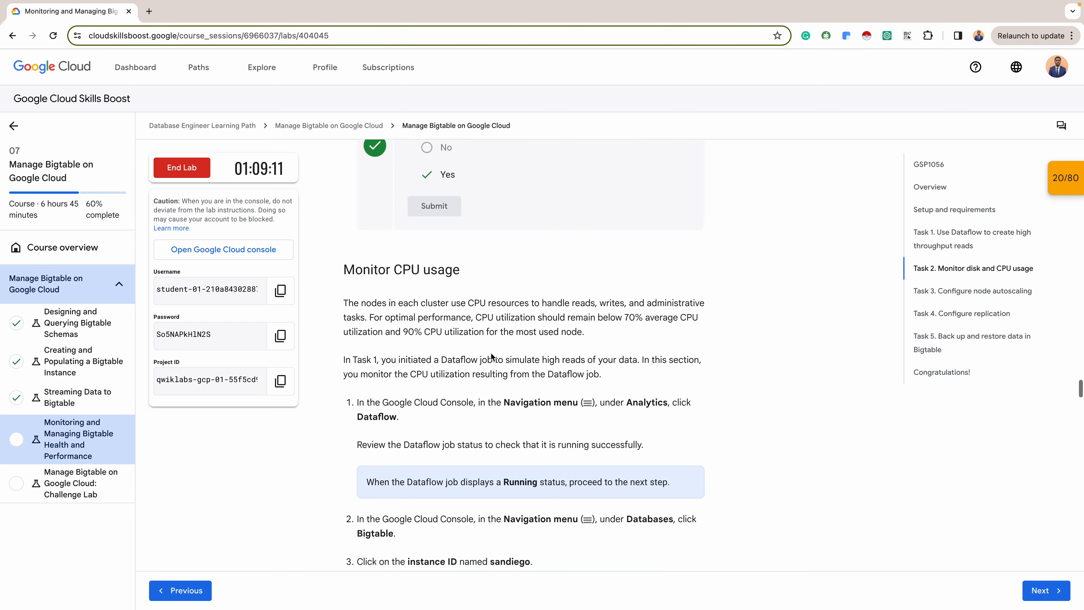
{"action": "scroll", "coordinate": [491, 351], "scroll_direction": "up", "scroll_amount": 15}
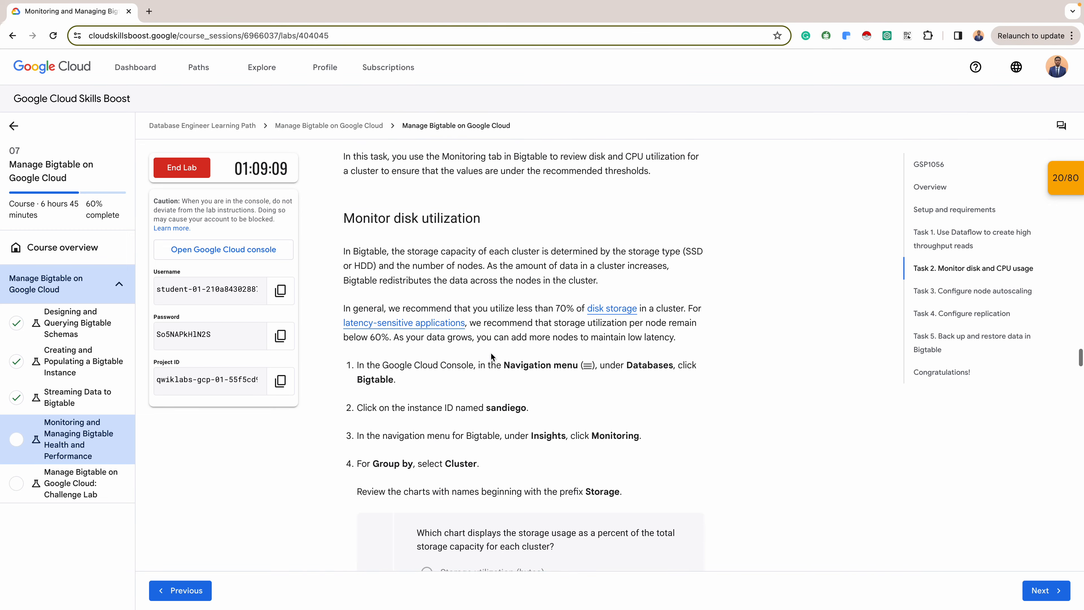
{"action": "scroll", "coordinate": [492, 352], "scroll_direction": "up", "scroll_amount": 8}
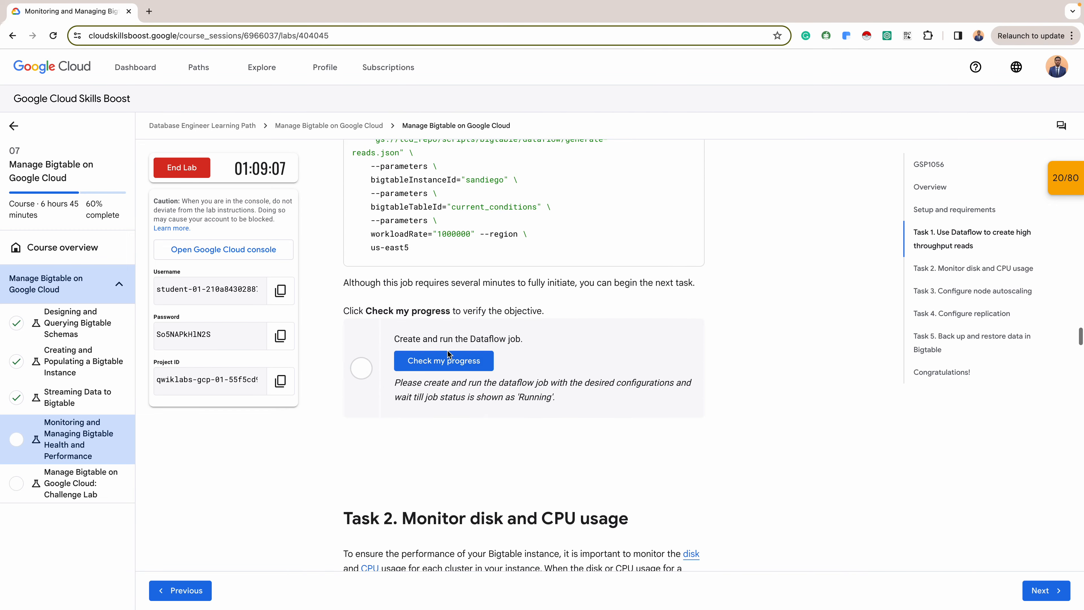
{"action": "left_click", "coordinate": [447, 360]}
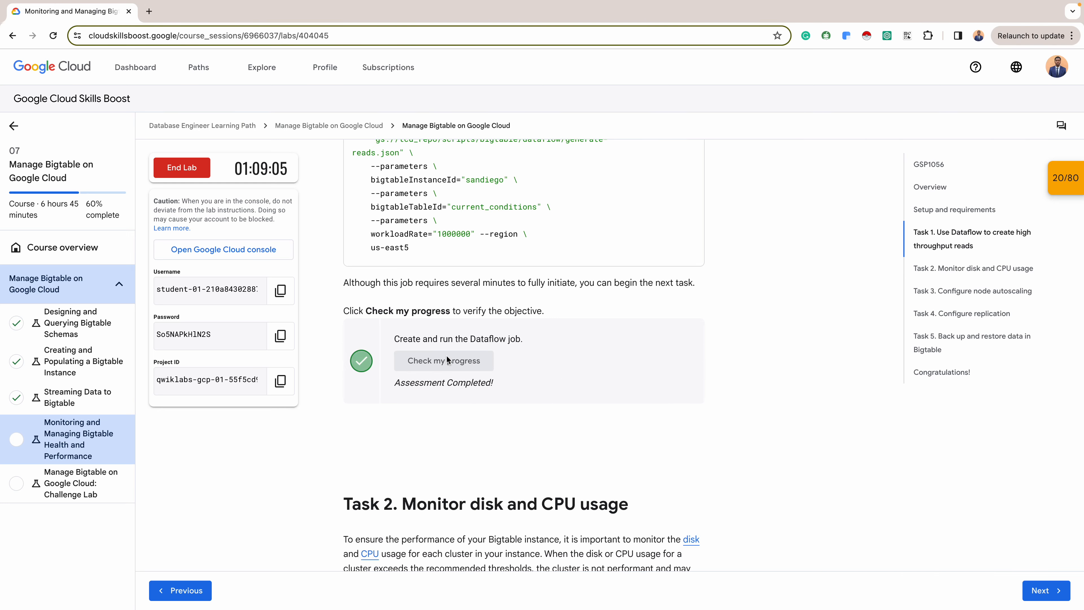
Read the Task 3 node autoscaling instructions and copy the gcloud bigtable clusters update command for sandiego-traffic-sensors-c1
{"action": "scroll", "coordinate": [508, 489], "scroll_direction": "down", "scroll_amount": 8}
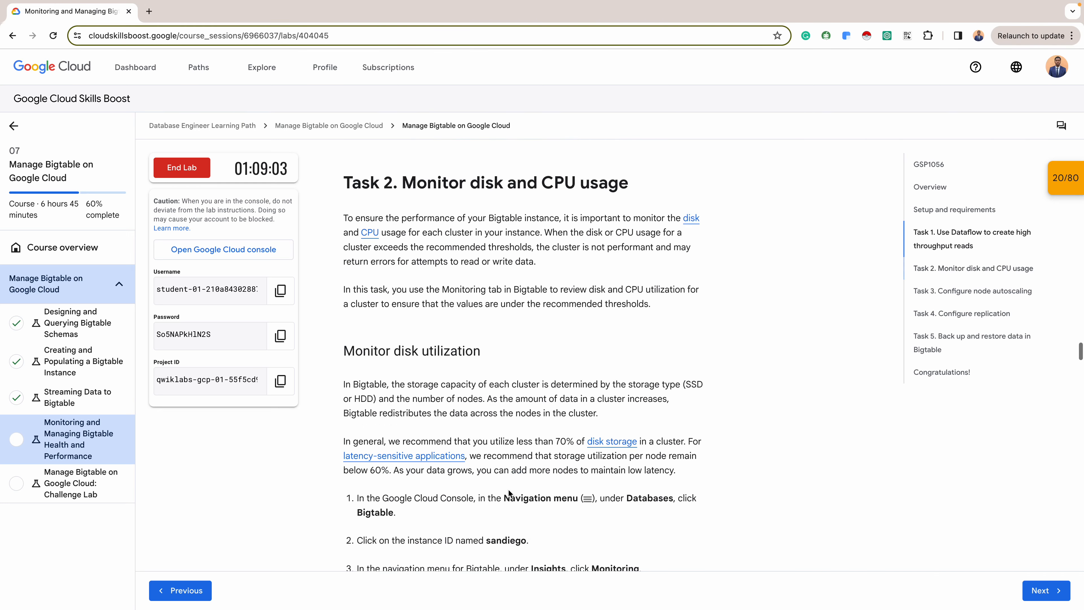
{"action": "scroll", "coordinate": [508, 489], "scroll_direction": "down", "scroll_amount": 15}
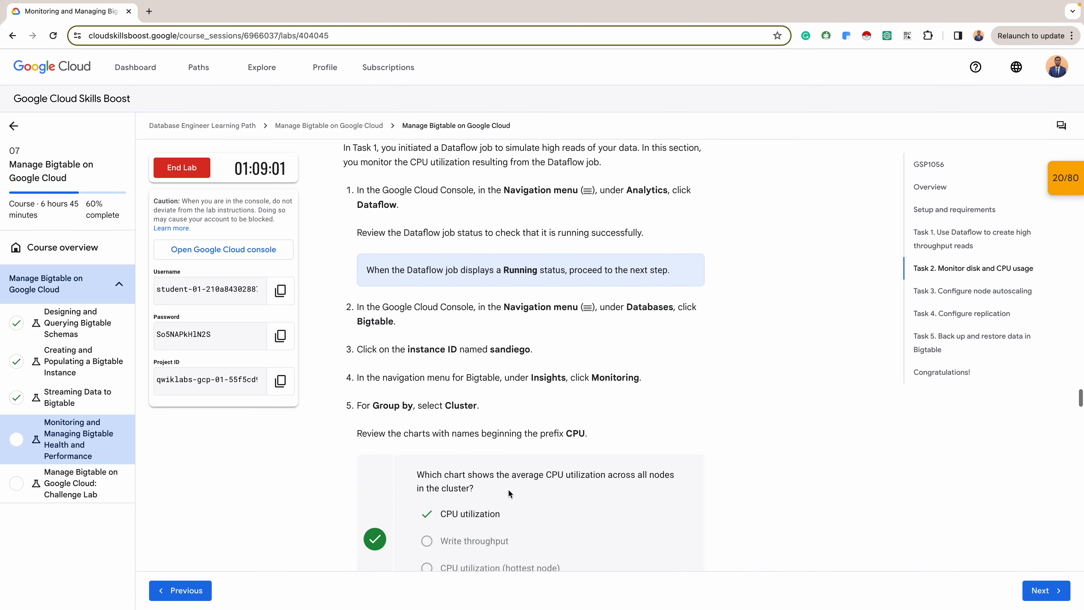
{"action": "scroll", "coordinate": [508, 493], "scroll_direction": "down", "scroll_amount": 10}
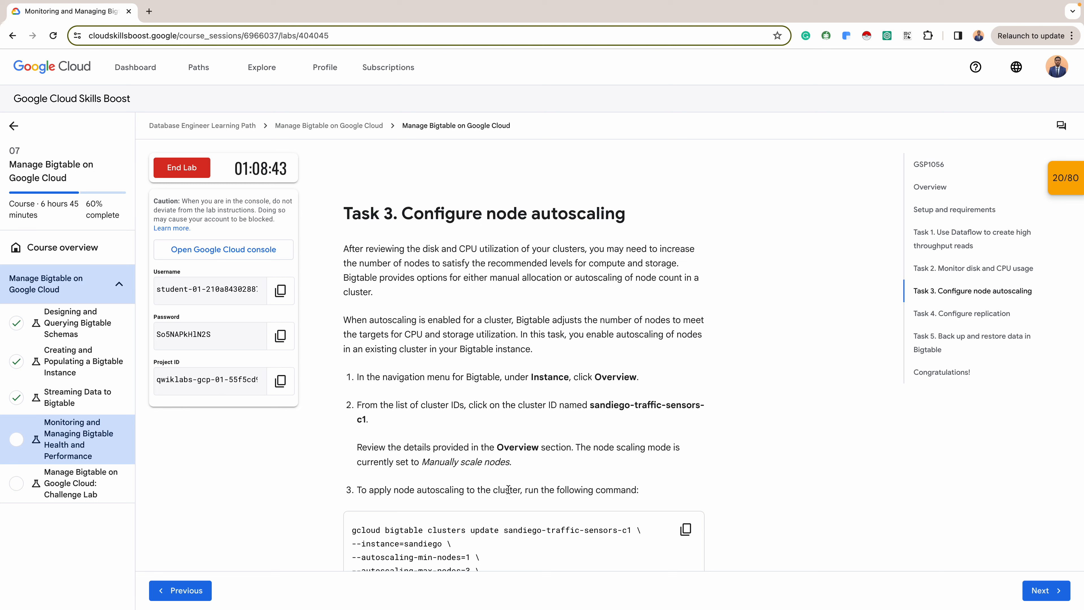
{"action": "scroll", "coordinate": [548, 459], "scroll_direction": "down", "scroll_amount": 2}
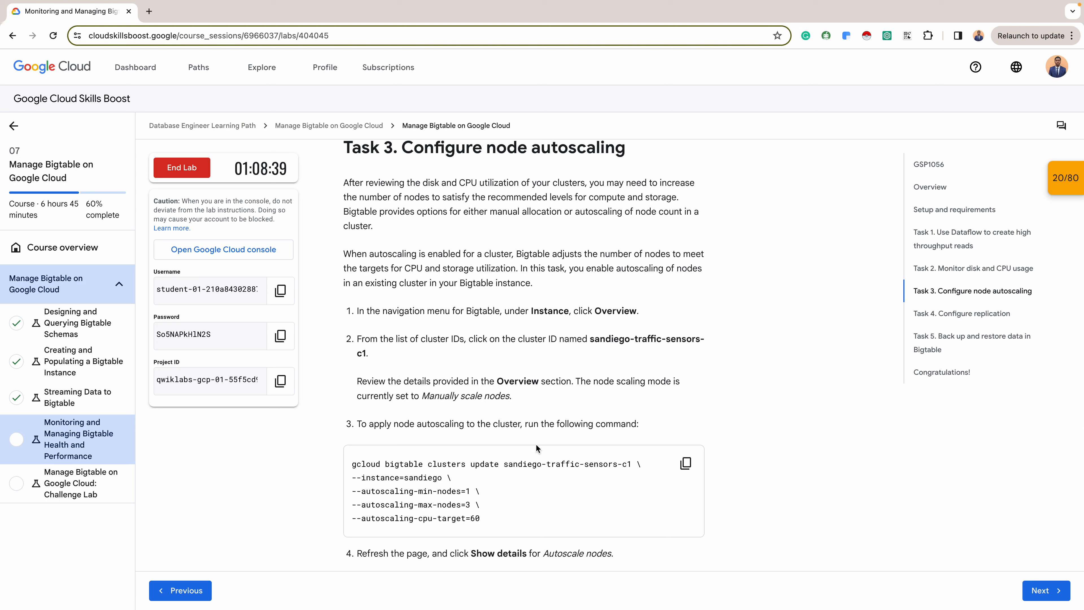
{"action": "left_click", "coordinate": [695, 463]}
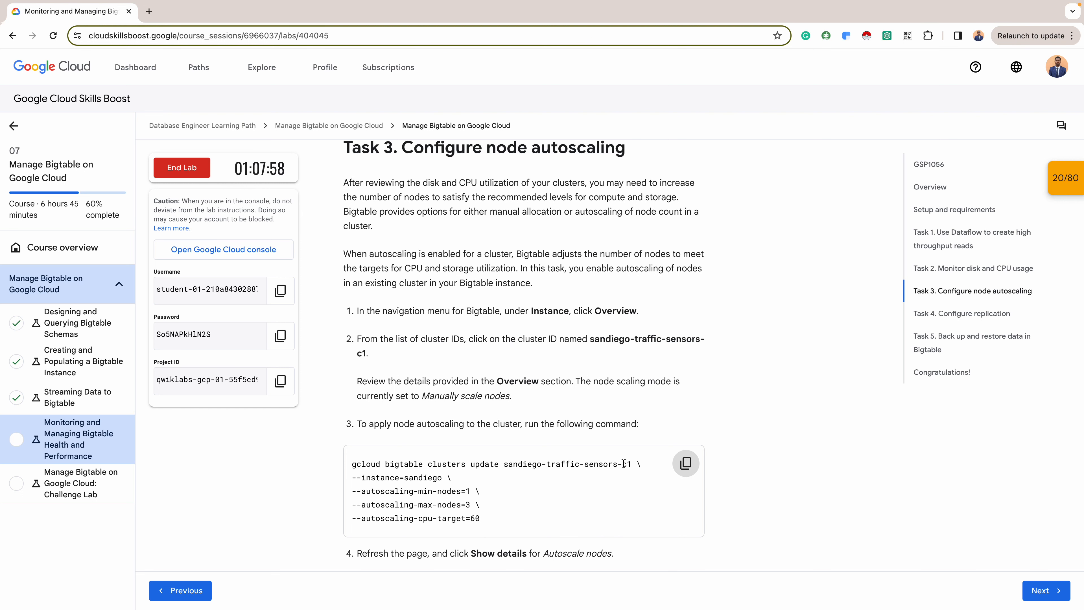
{"action": "scroll", "coordinate": [623, 465], "scroll_direction": "down", "scroll_amount": 1}
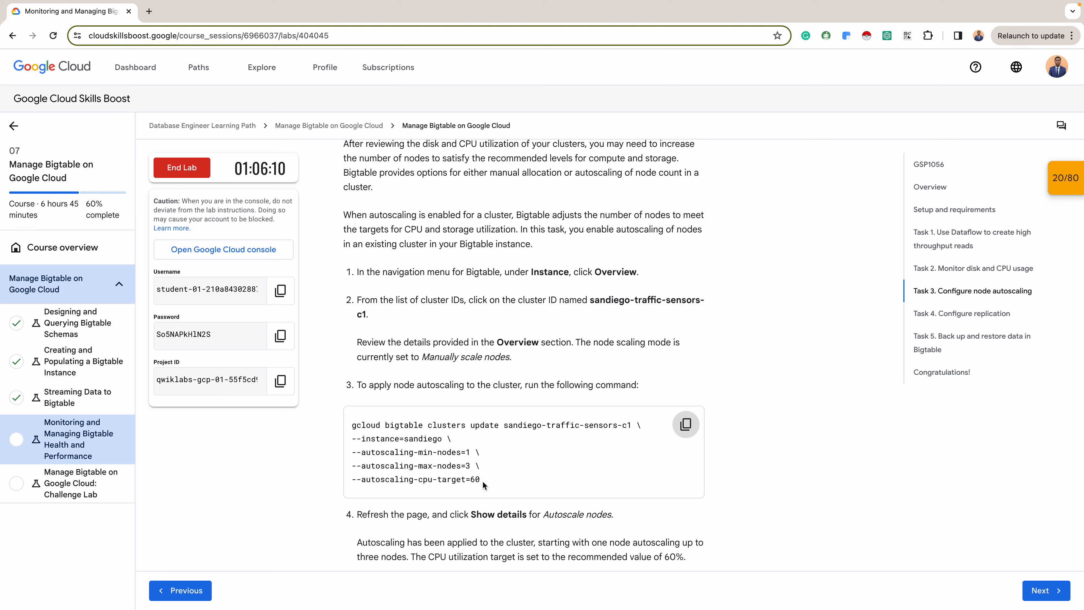
{"action": "scroll", "coordinate": [482, 481], "scroll_direction": "down", "scroll_amount": 3}
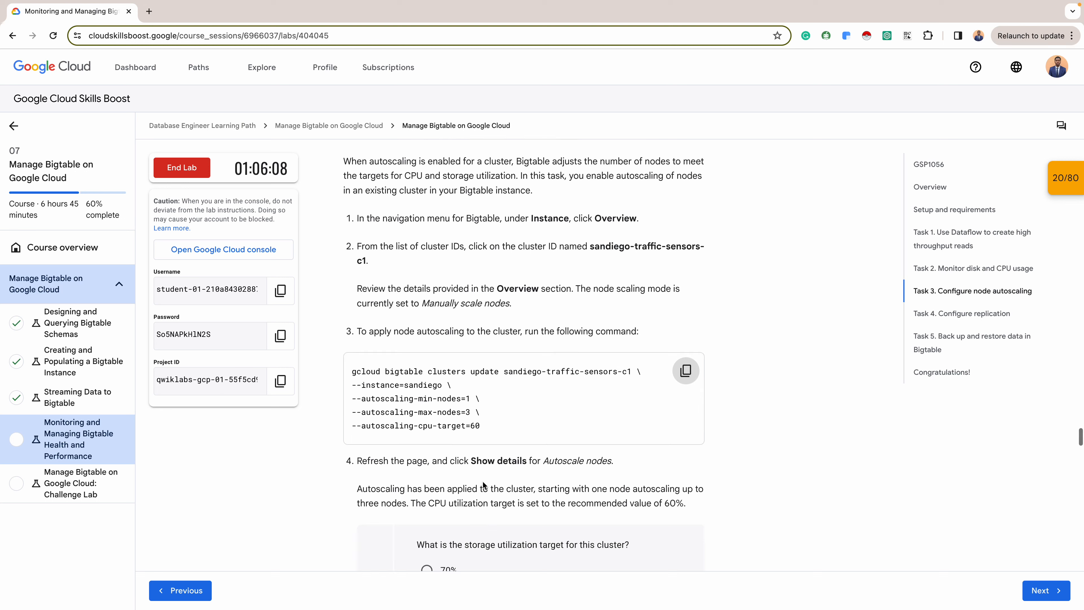
{"action": "scroll", "coordinate": [566, 427], "scroll_direction": "down", "scroll_amount": 1}
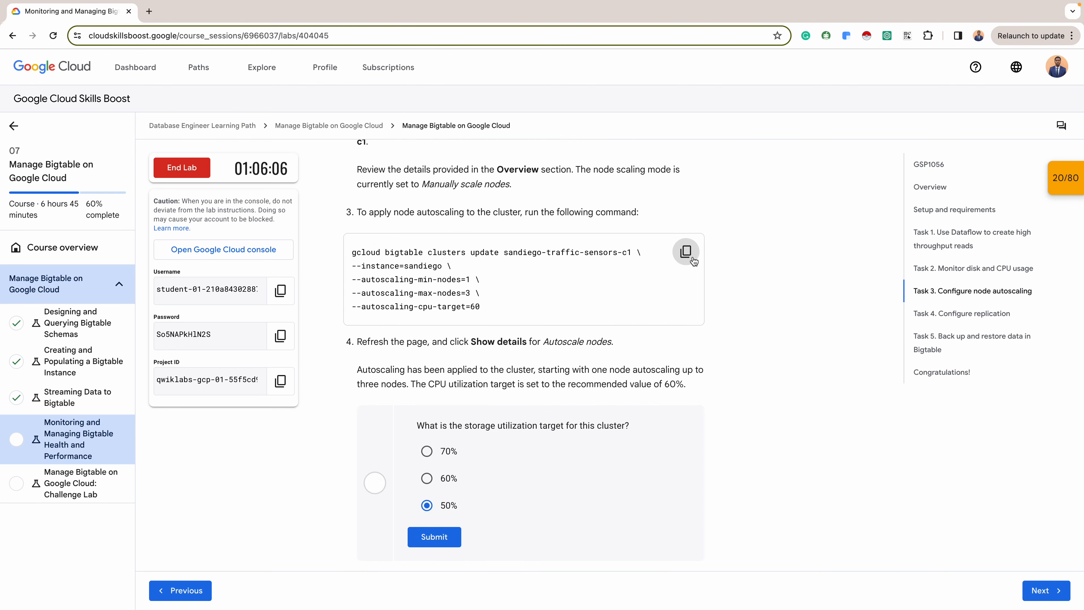
{"action": "left_click", "coordinate": [686, 251]}
Switch to the Google Cloud console and open the sandiego instance's Overview page
{"action": "key", "text": "ctrl+Right"}
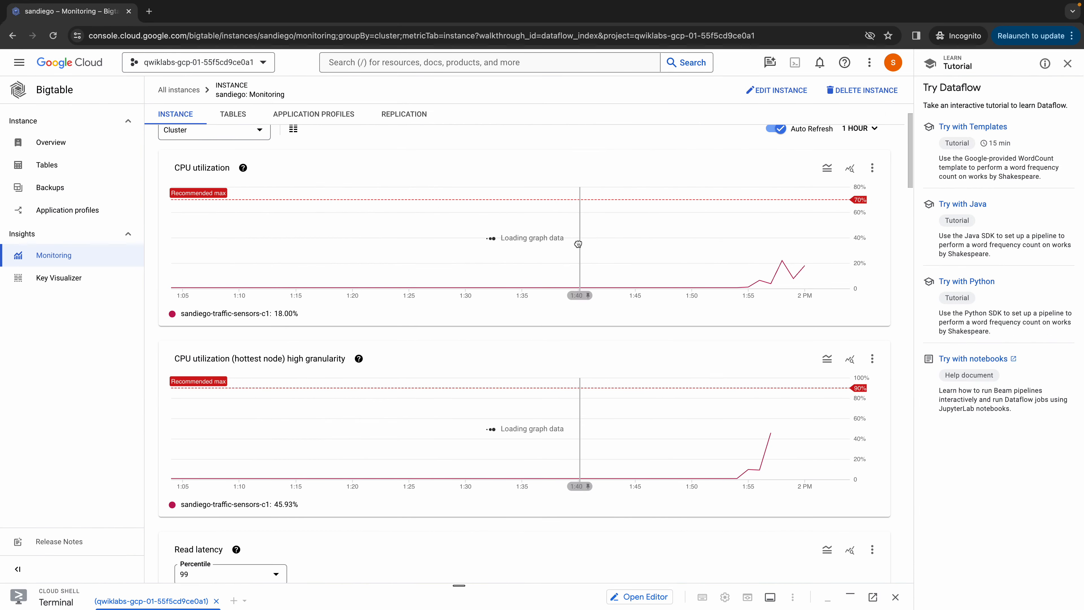
{"action": "left_click_drag", "start_coordinate": [460, 583], "coordinate": [459, 605]}
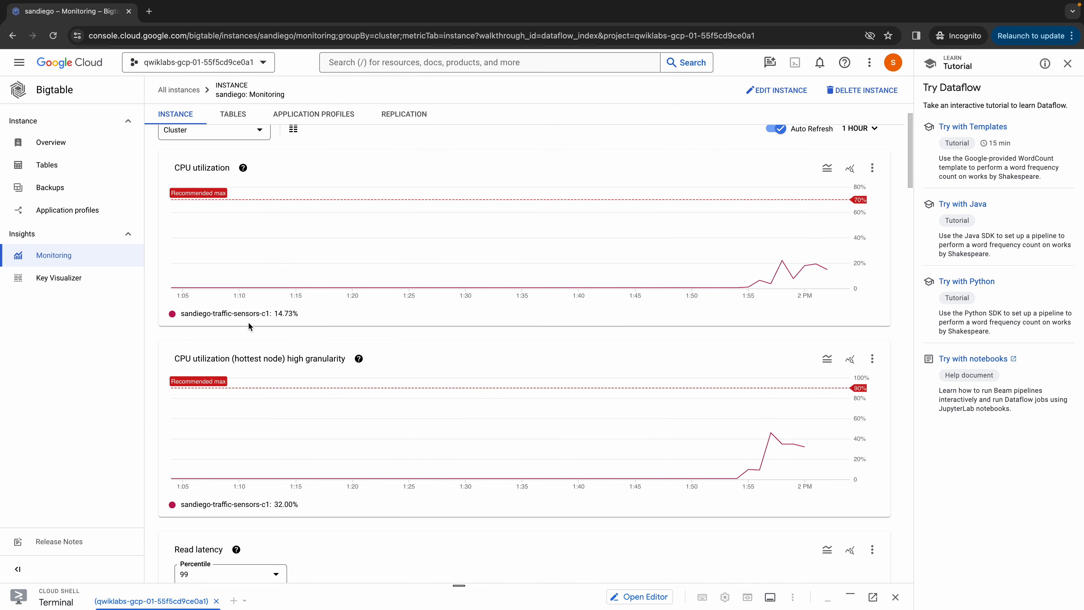
{"action": "left_click", "coordinate": [76, 148]}
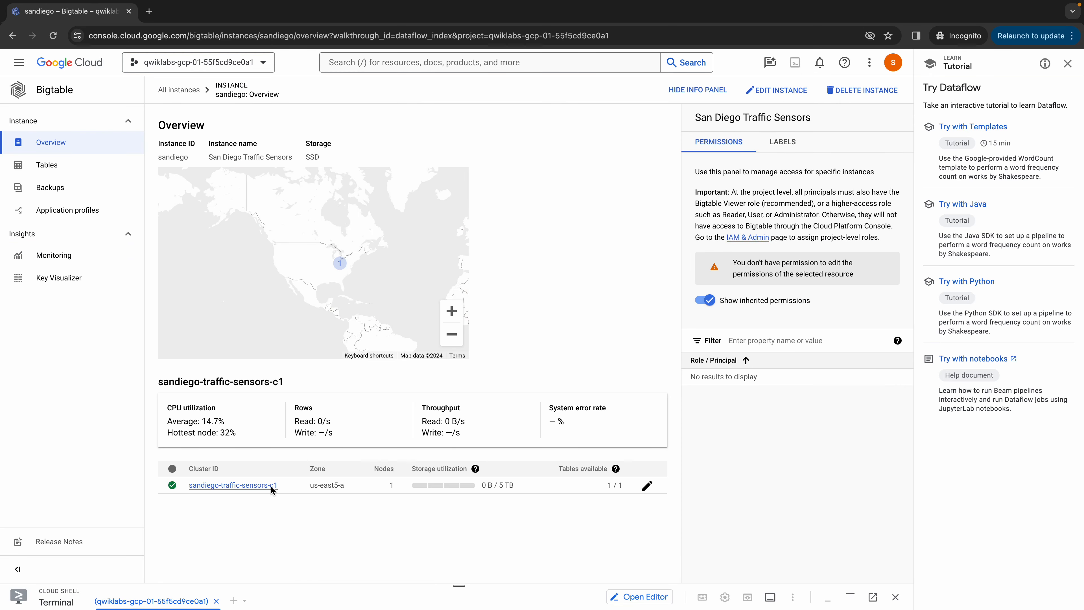
Recheck the Task 3 instructions and view the current node scaling mode in the settings of cluster sandiego-traffic-sensors-c1
{"action": "key", "text": "ctrl+Left"}
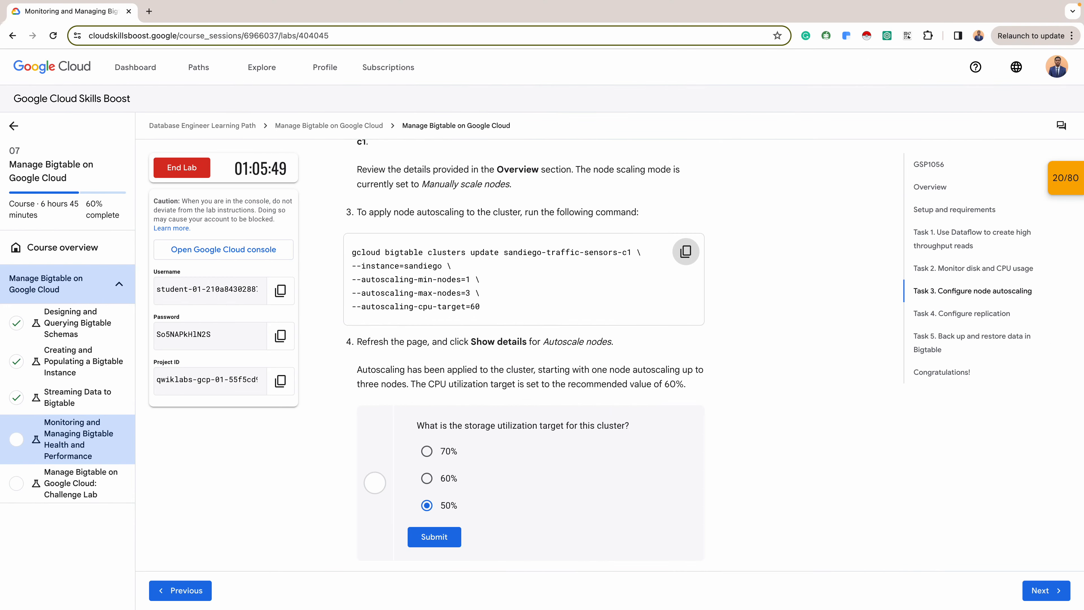
{"action": "key", "text": "ctrl+Right"}
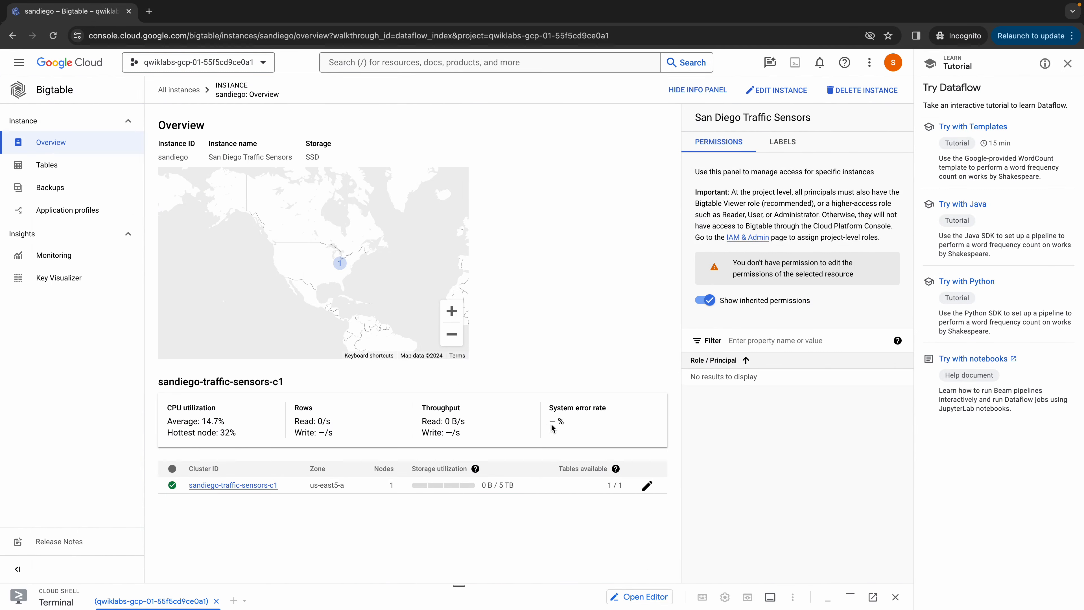
{"action": "left_click", "coordinate": [647, 485]}
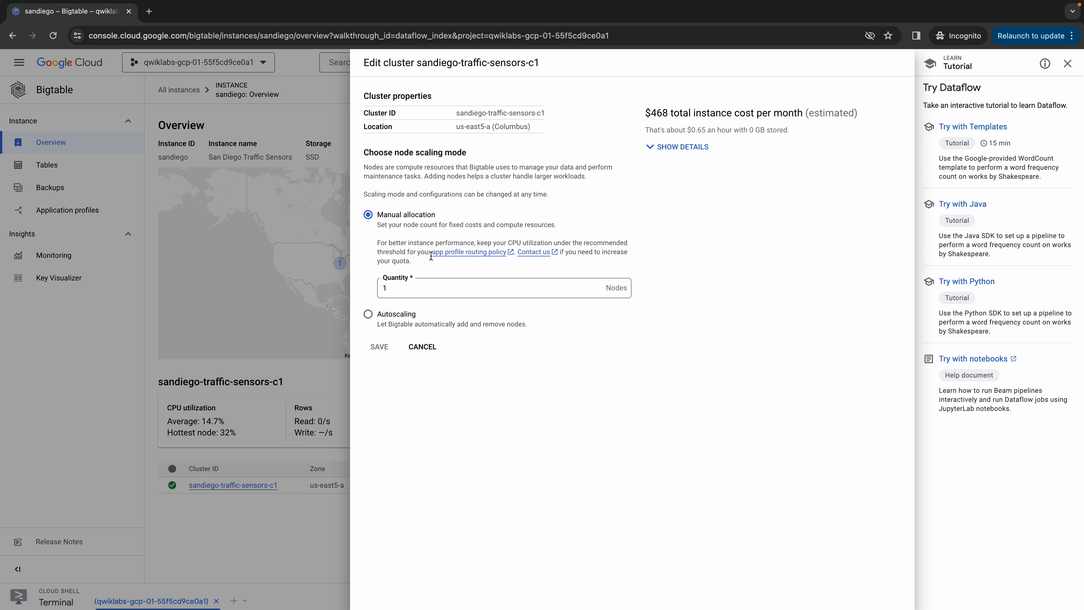
{"action": "left_click", "coordinate": [126, 319]}
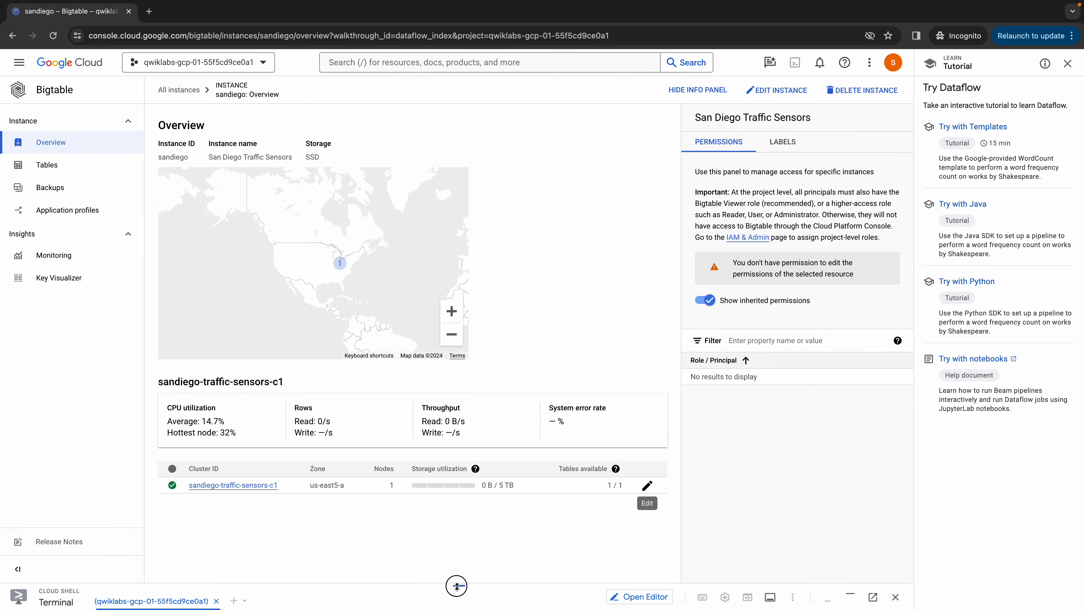
Run the copied gcloud command in Cloud Shell to autoscale sandiego-traffic-sensors-c1 with 1 to 3 nodes and a 60% CPU target
{"action": "left_click_drag", "start_coordinate": [459, 592], "coordinate": [459, 361]}
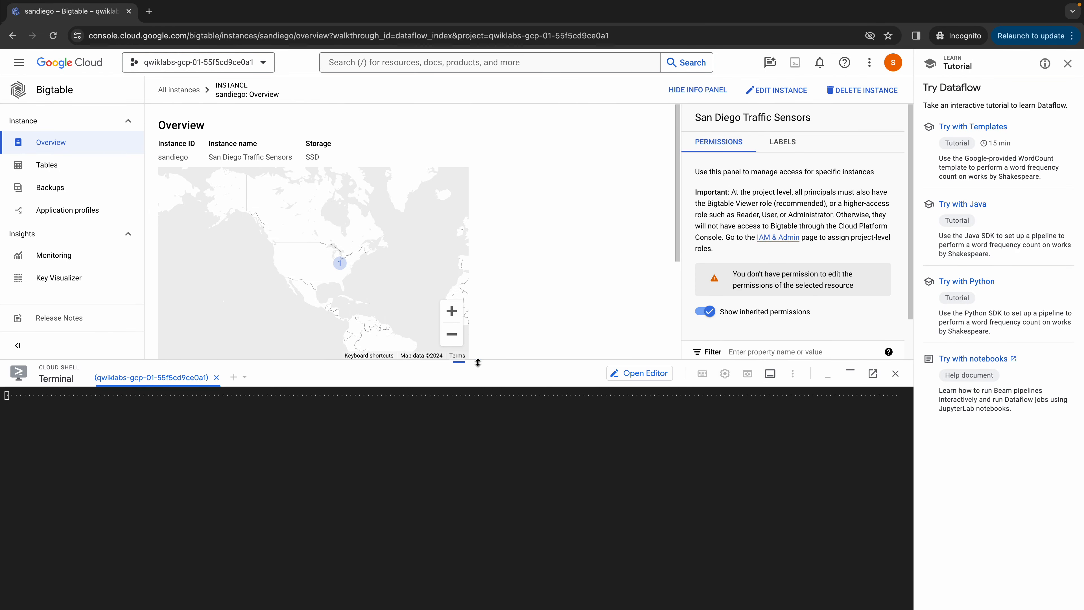
{"action": "left_click", "coordinate": [326, 602]}
{"action": "key", "text": "super+v"}
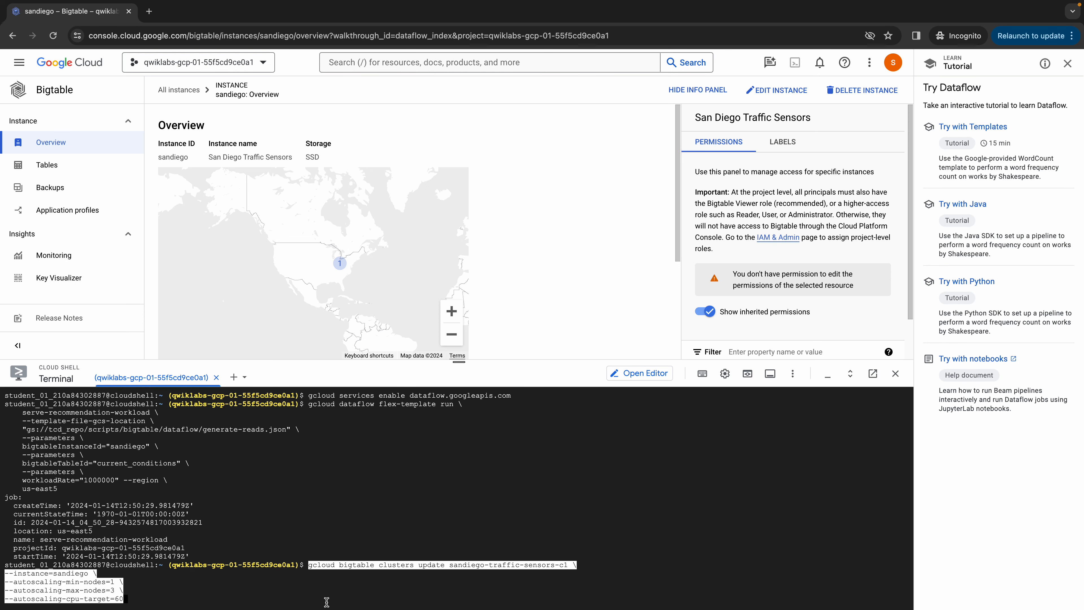
{"action": "key", "text": "Return"}
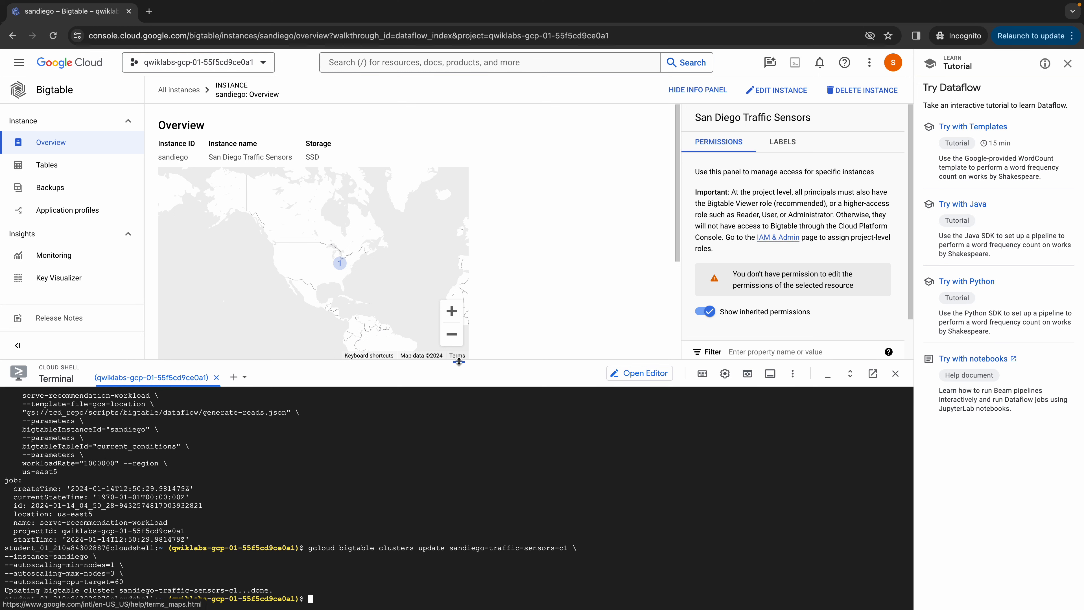
{"action": "left_click_drag", "start_coordinate": [459, 360], "coordinate": [505, 514]}
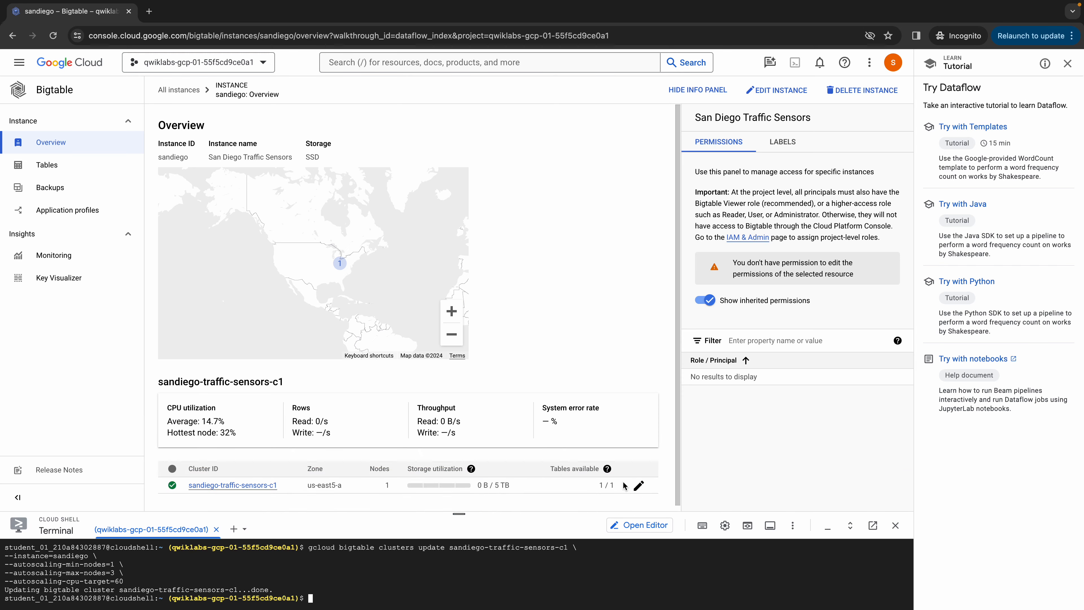
Reload the sandiego instance's Overview page and examine the node scaling settings of cluster sandiego-traffic-sensors-c1
{"action": "left_click", "coordinate": [639, 485]}
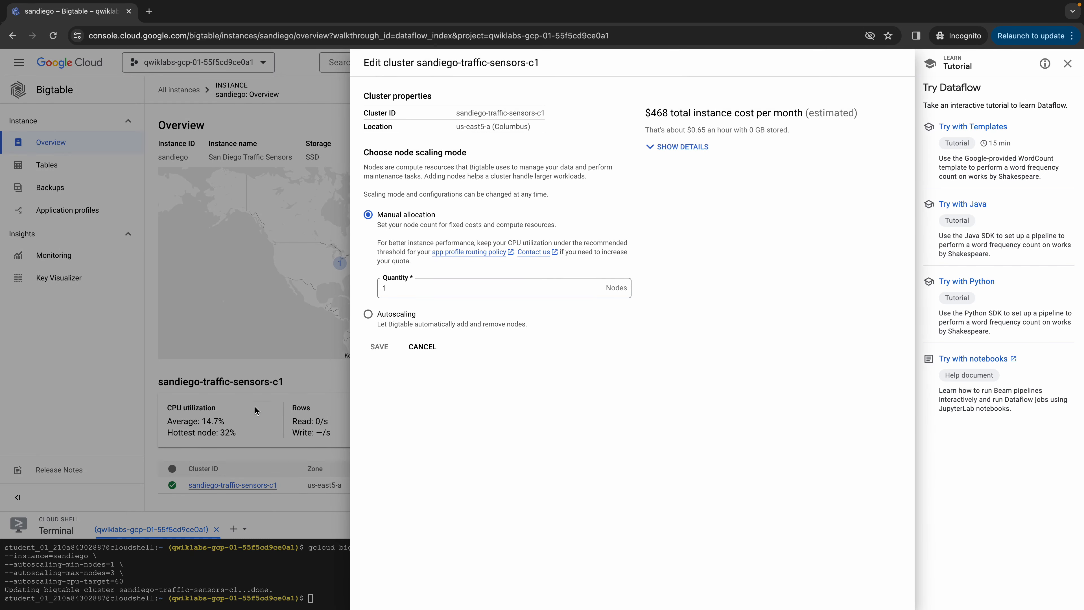
{"action": "left_click", "coordinate": [140, 386]}
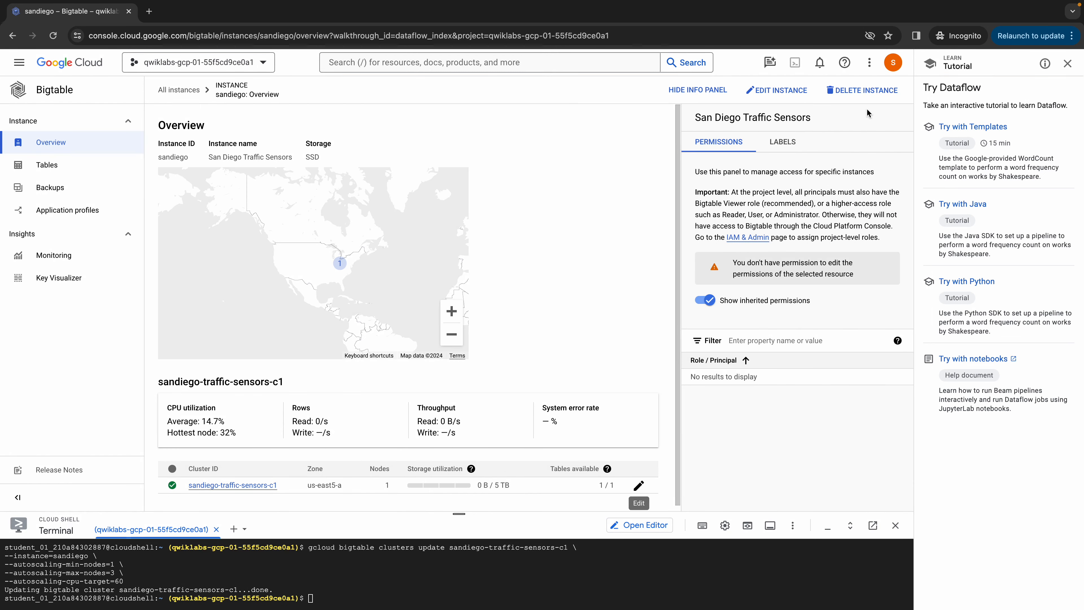
{"action": "left_click", "coordinate": [1067, 63]}
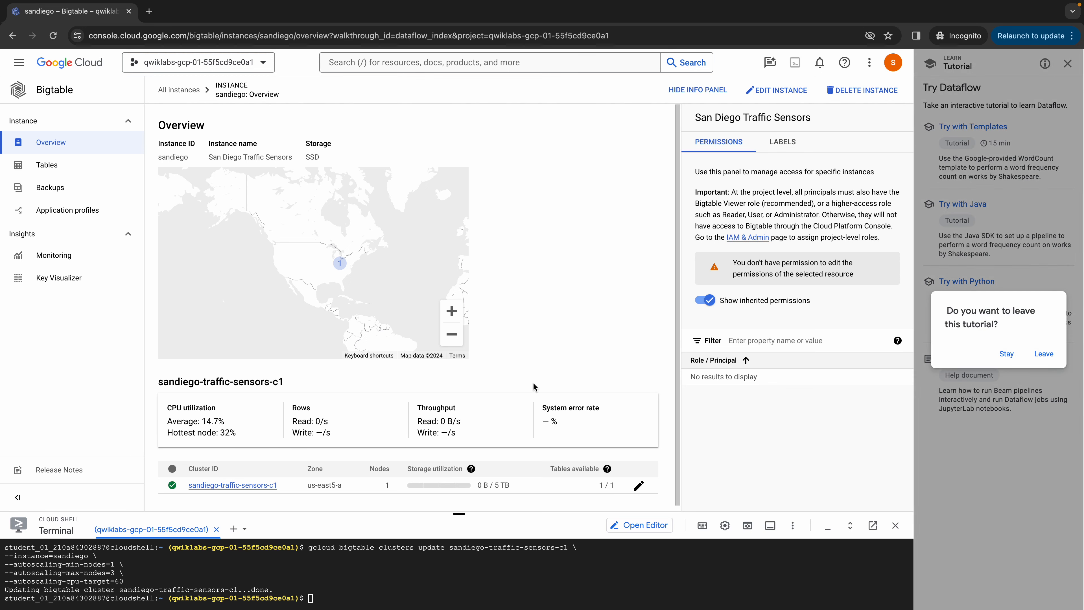
{"action": "left_click", "coordinate": [314, 37]}
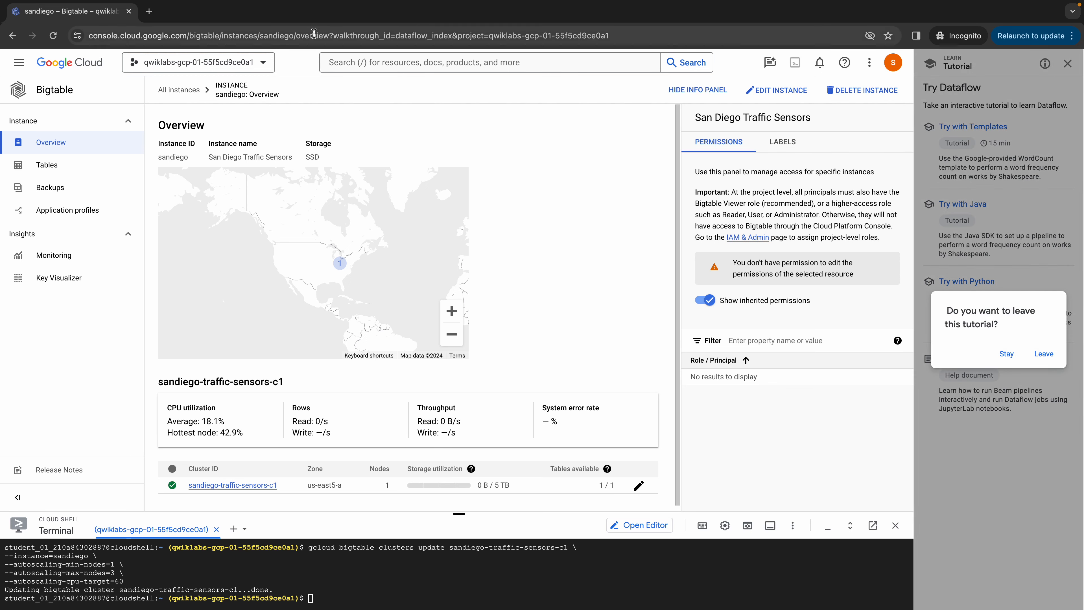
{"action": "key", "text": "Return"}
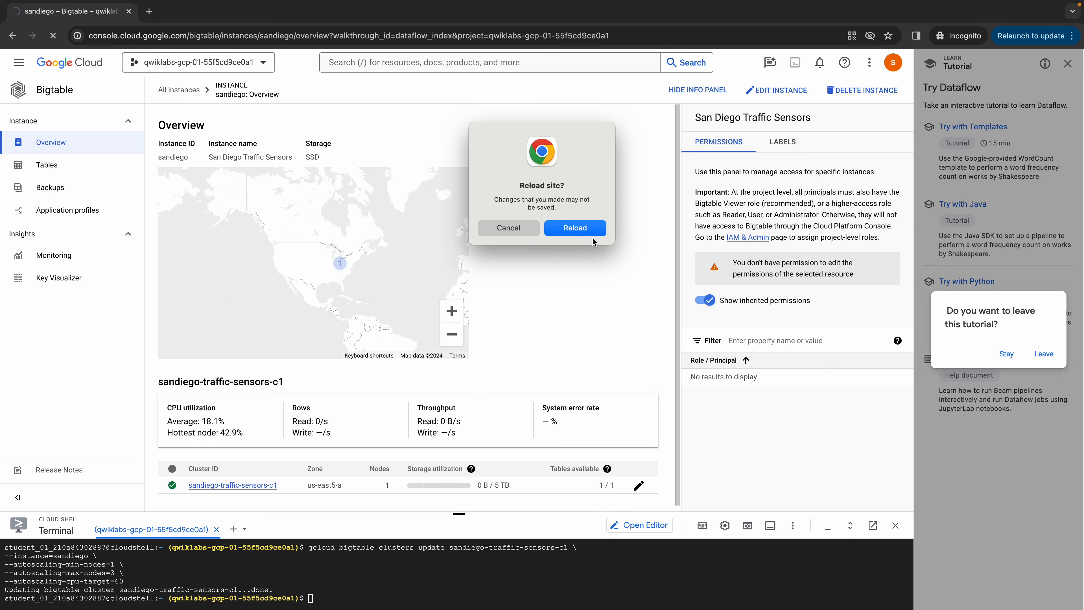
{"action": "left_click", "coordinate": [583, 230]}
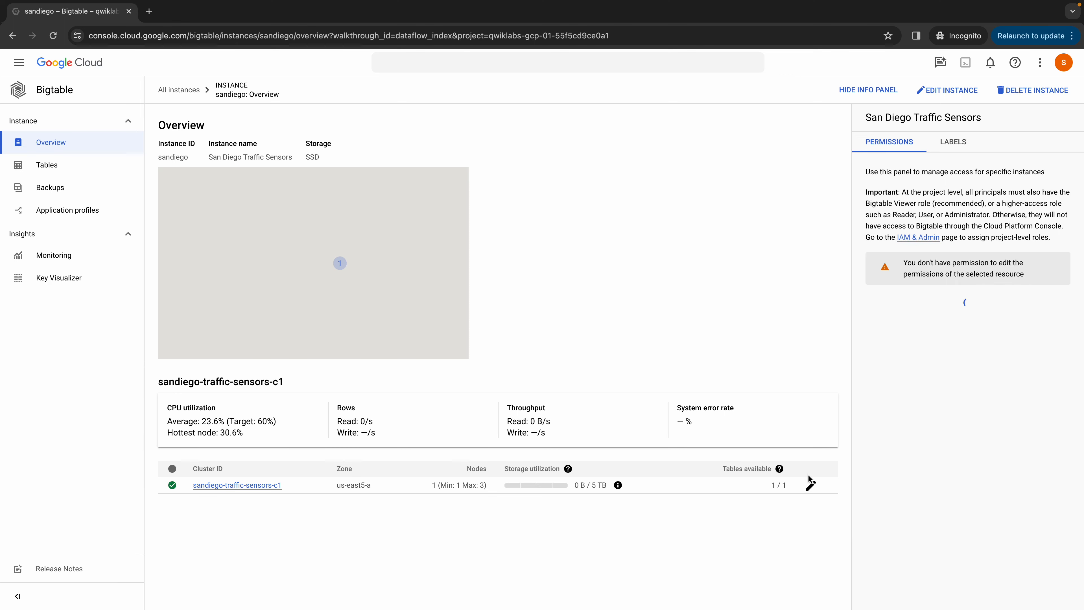
{"action": "left_click", "coordinate": [816, 484]}
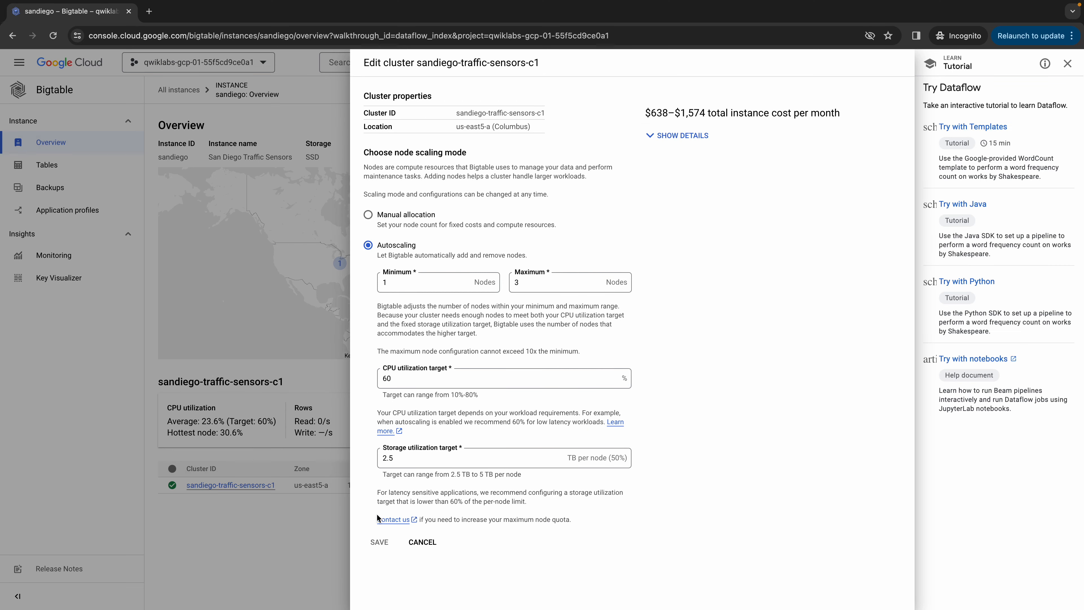
{"action": "left_click", "coordinate": [296, 552]}
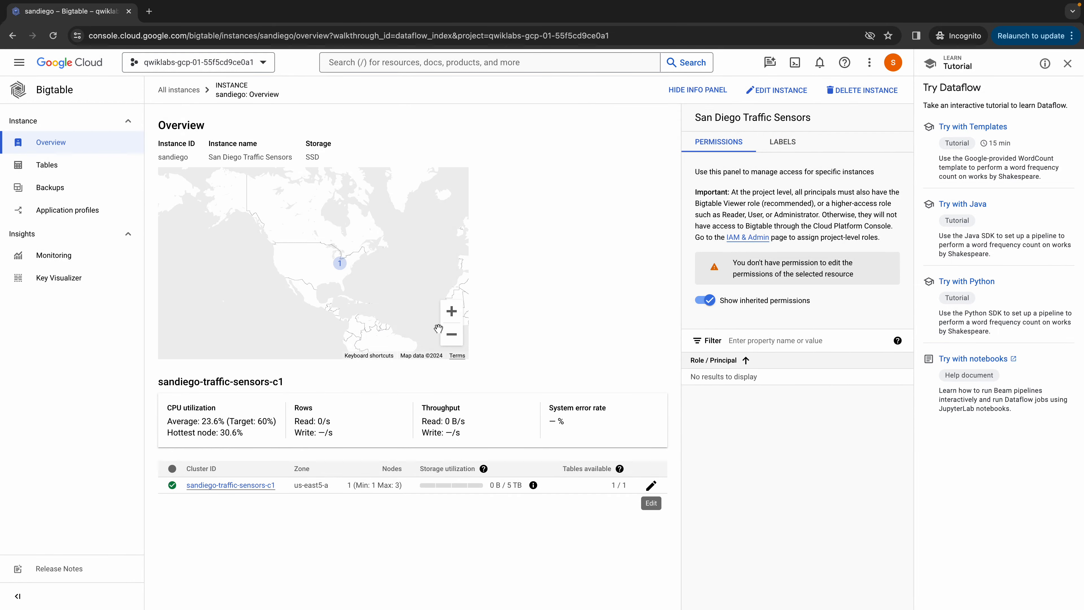
Verify and submit 50% as the cluster's storage utilization target in the lab, and check progress on the "Configure node autoscaling" objective
{"action": "key", "text": "alt+Tab"}
{"action": "scroll", "coordinate": [520, 305], "scroll_direction": "down", "scroll_amount": 3}
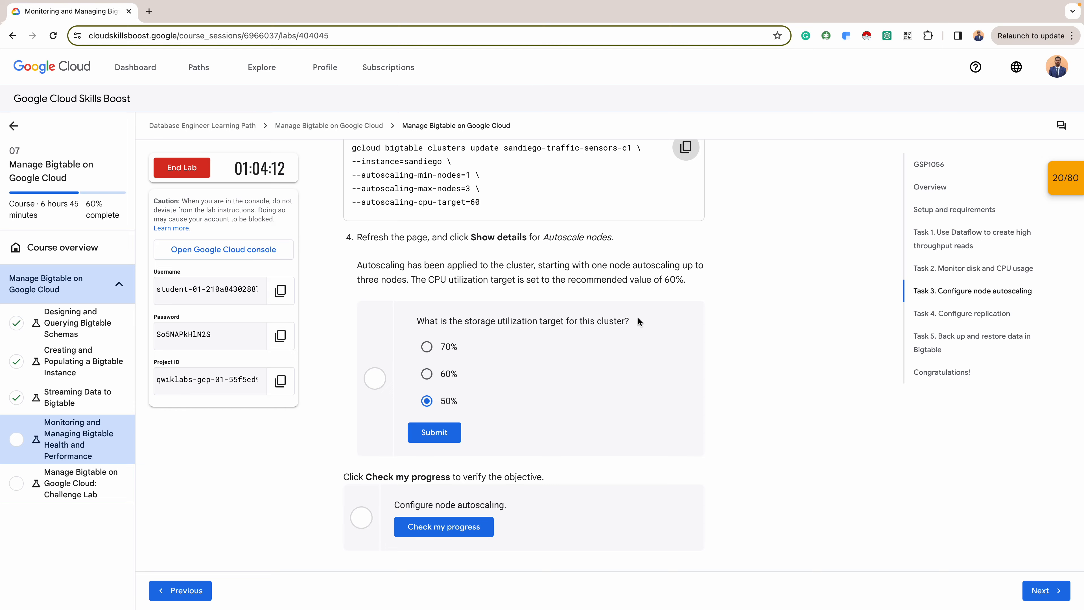
{"action": "key", "text": "alt+Tab"}
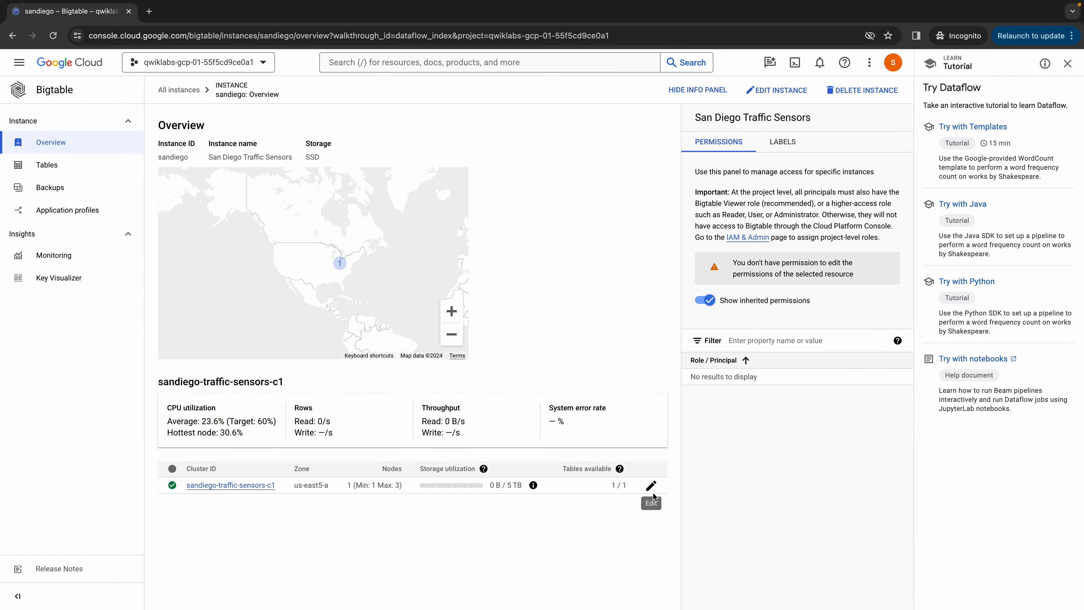
{"action": "left_click", "coordinate": [651, 488]}
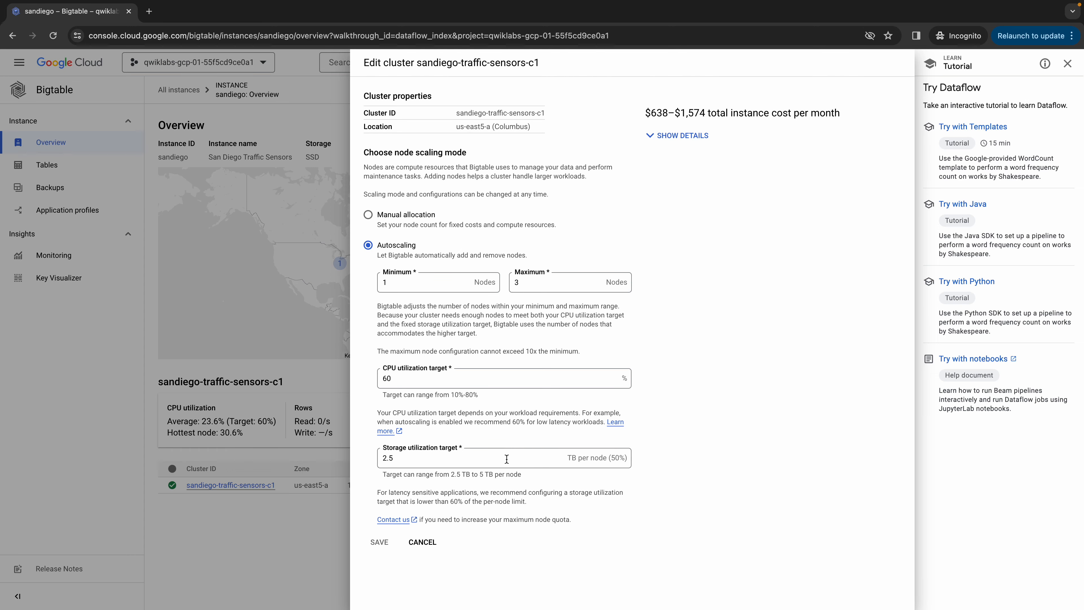
{"action": "left_click", "coordinate": [279, 564]}
{"action": "key", "text": "ctrl+Left"}
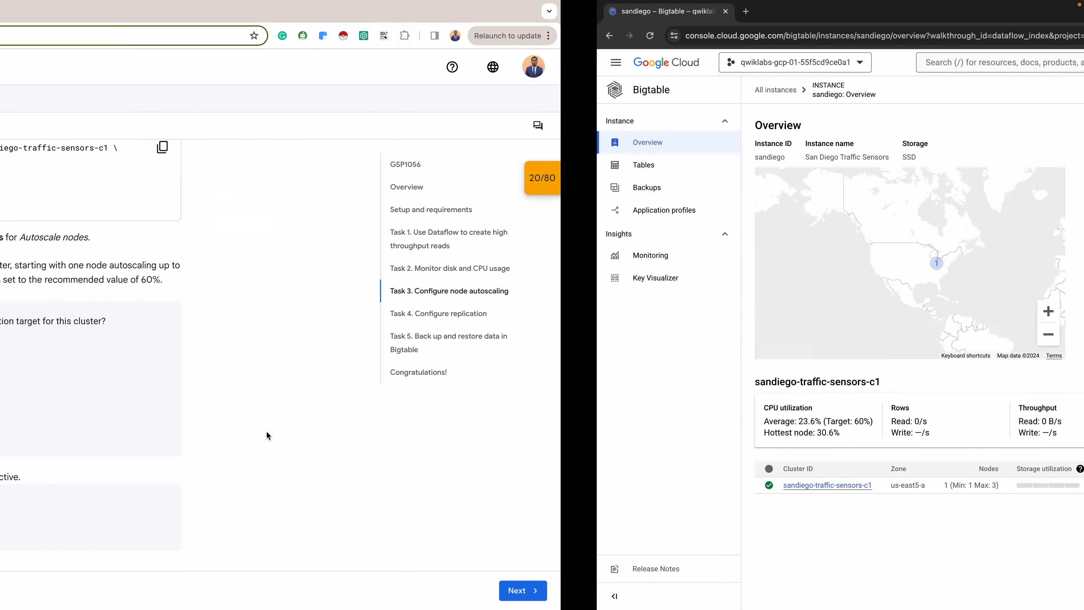
{"action": "left_click", "coordinate": [430, 433]}
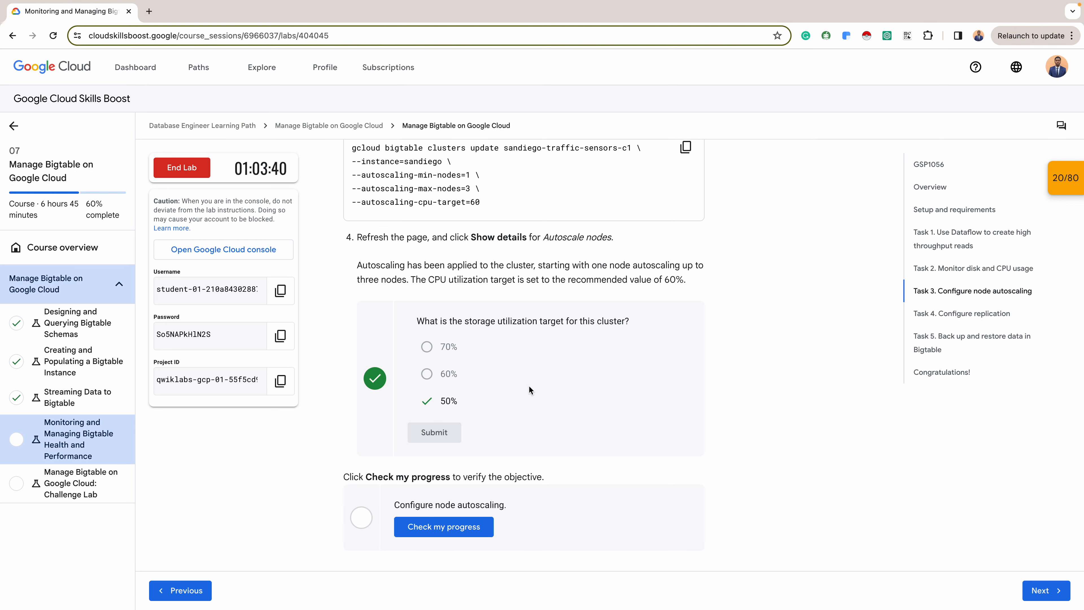
{"action": "scroll", "coordinate": [542, 374], "scroll_direction": "down", "scroll_amount": 2}
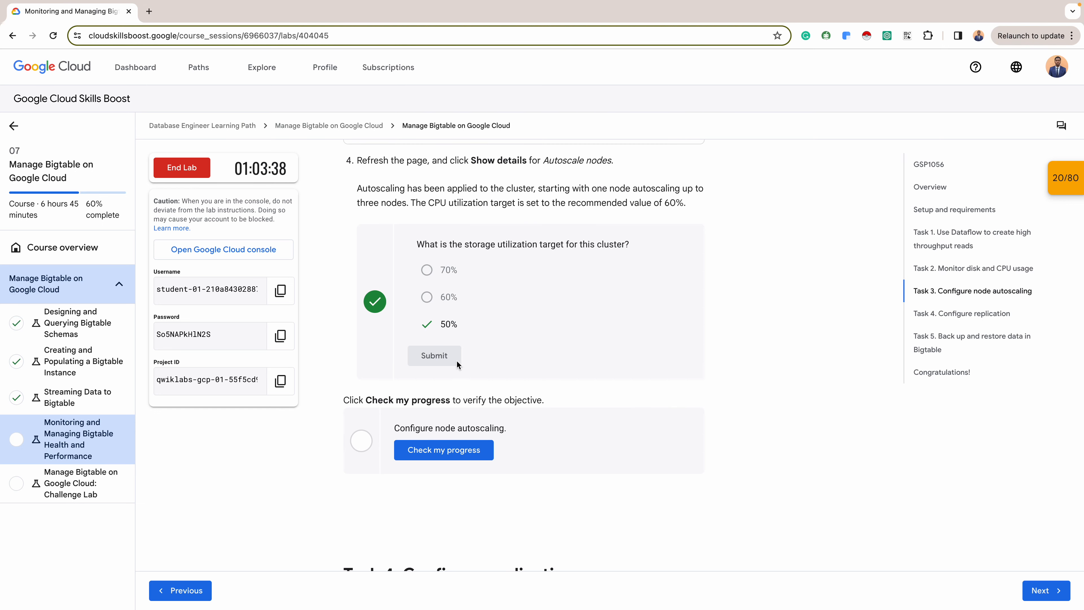
{"action": "left_click", "coordinate": [461, 451]}
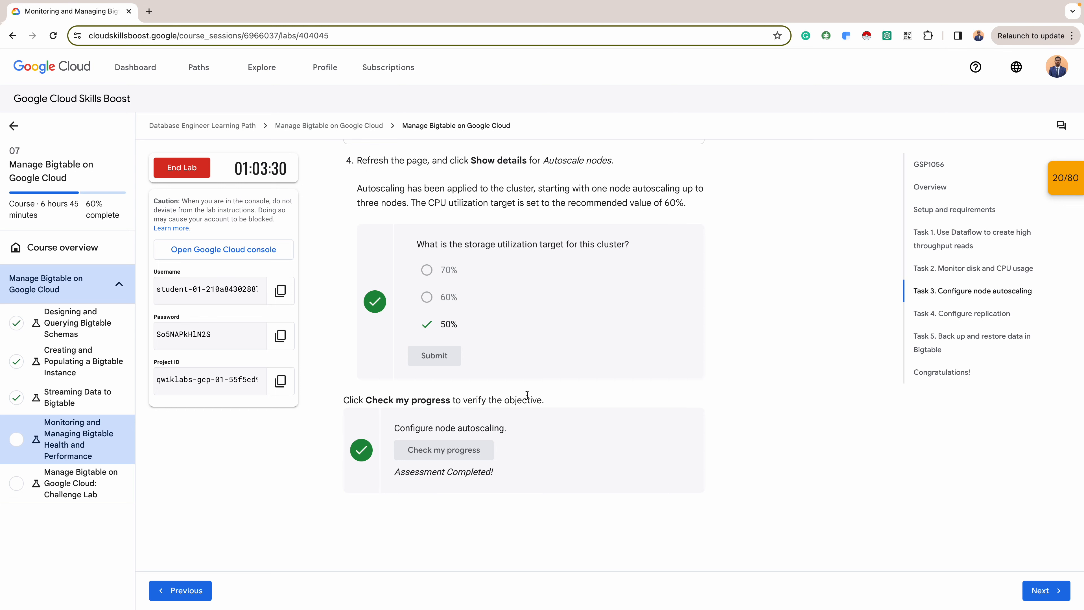
Read the Task 4 replication instructions and open the form for adding a cluster to the sandiego instance
{"action": "scroll", "coordinate": [571, 341], "scroll_direction": "down", "scroll_amount": 6}
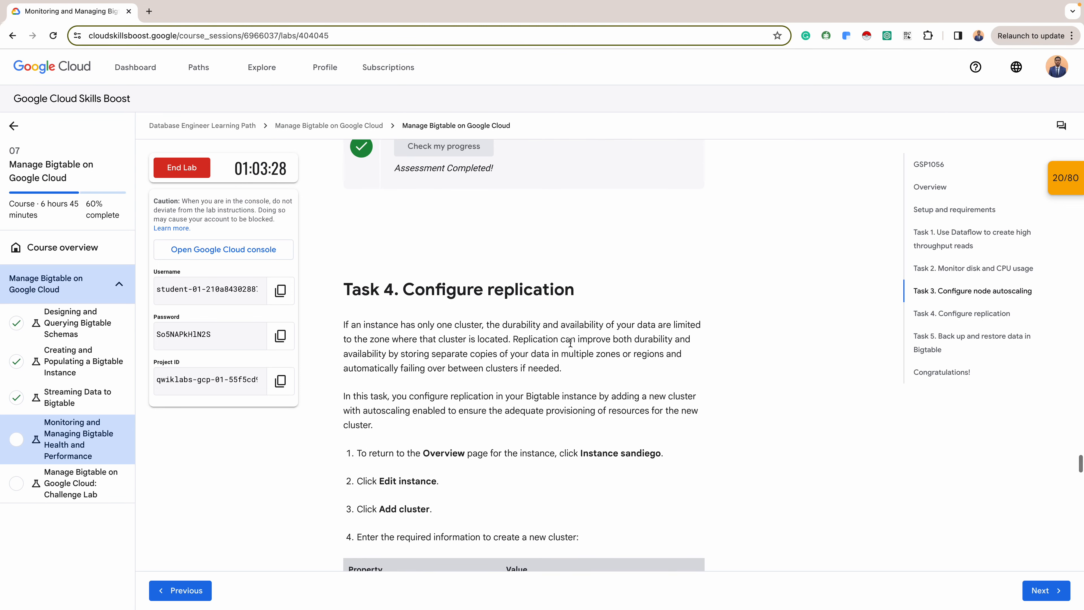
{"action": "scroll", "coordinate": [570, 342], "scroll_direction": "down", "scroll_amount": 2}
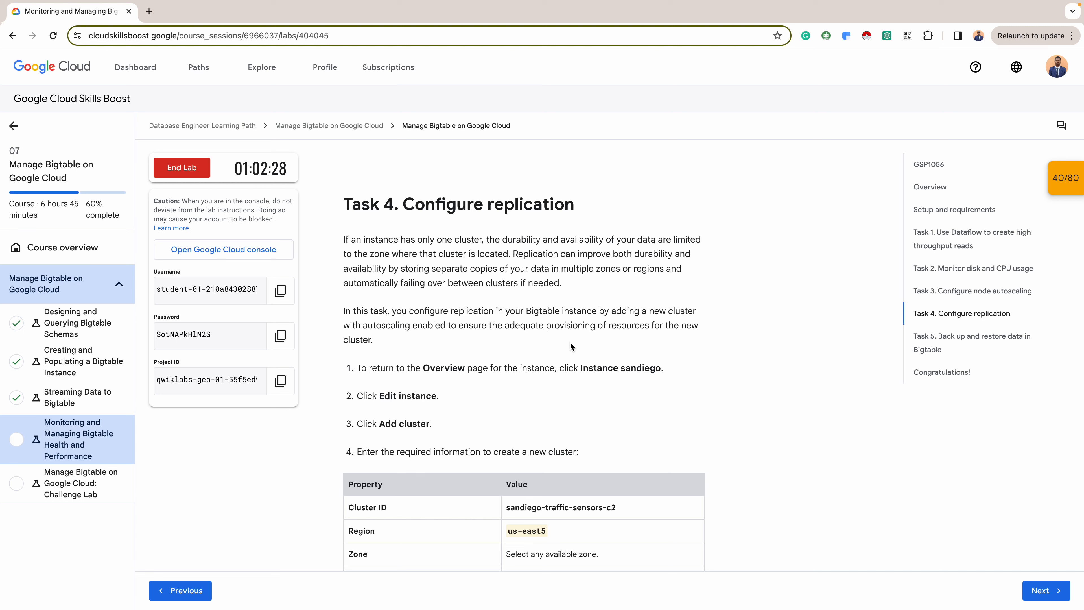
{"action": "scroll", "coordinate": [572, 346], "scroll_direction": "down", "scroll_amount": 1}
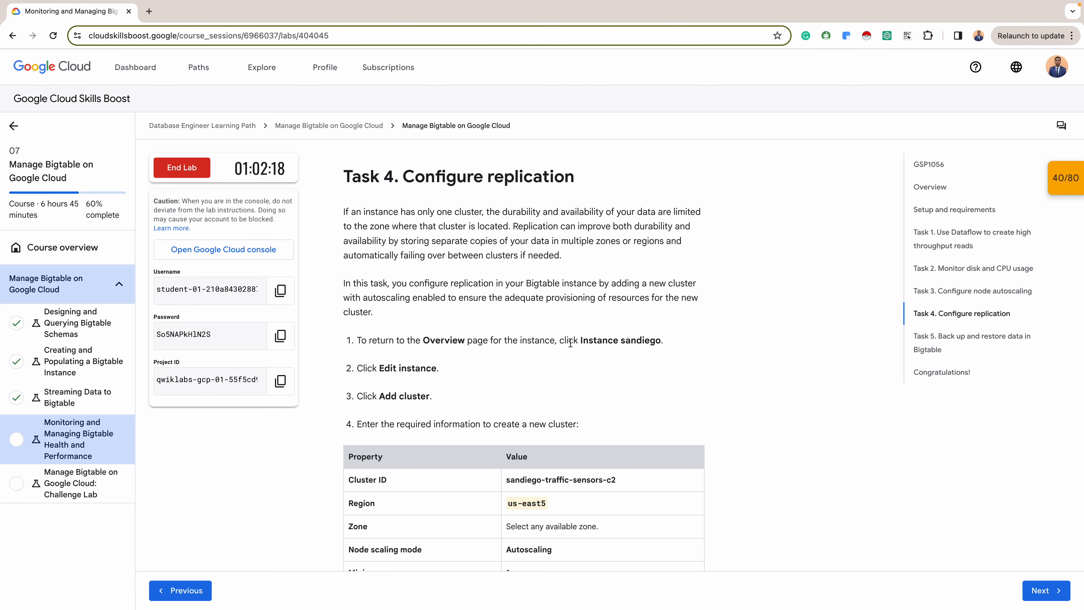
{"action": "scroll", "coordinate": [570, 343], "scroll_direction": "down", "scroll_amount": 1}
{"action": "key", "text": "ctrl+Right"}
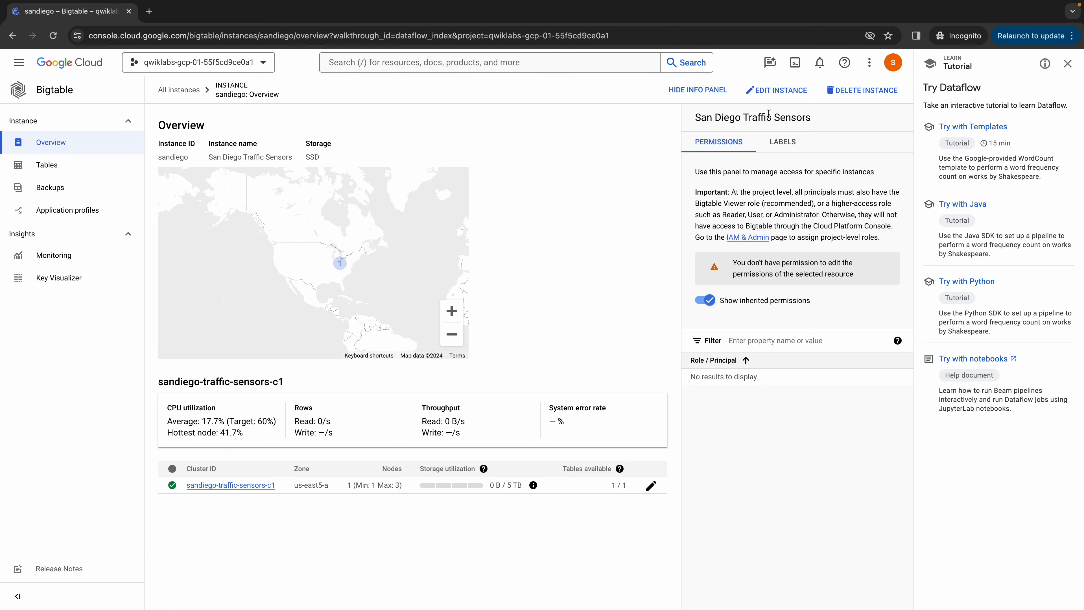
{"action": "left_click", "coordinate": [768, 98]}
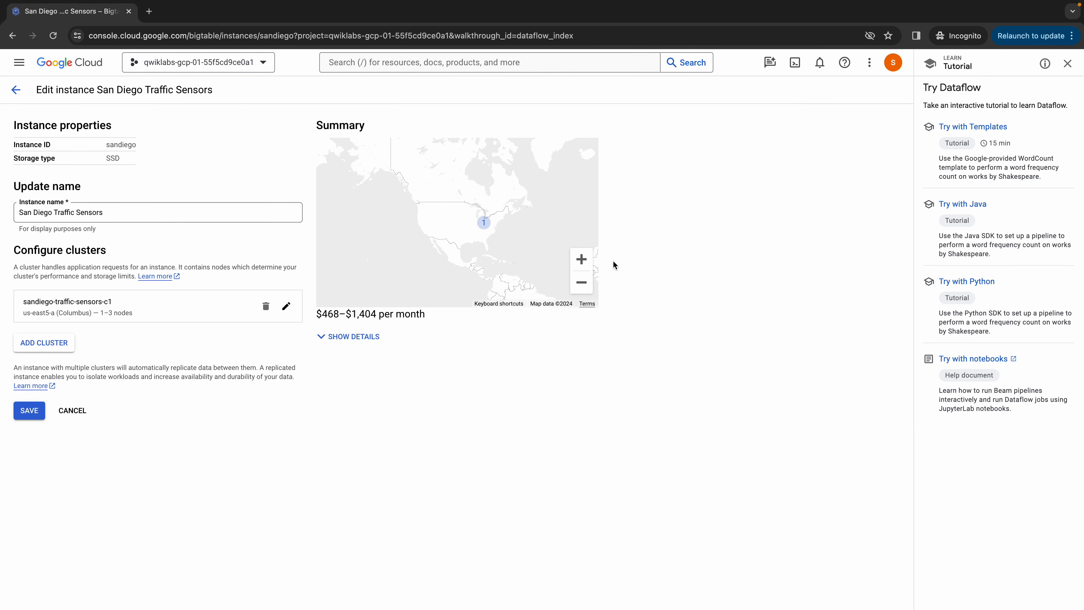
{"action": "left_click", "coordinate": [45, 343]}
Set the new cluster's ID to sandiego-traffic-sensors-c2, as given in the lab's property table
{"action": "left_click", "coordinate": [461, 136]}
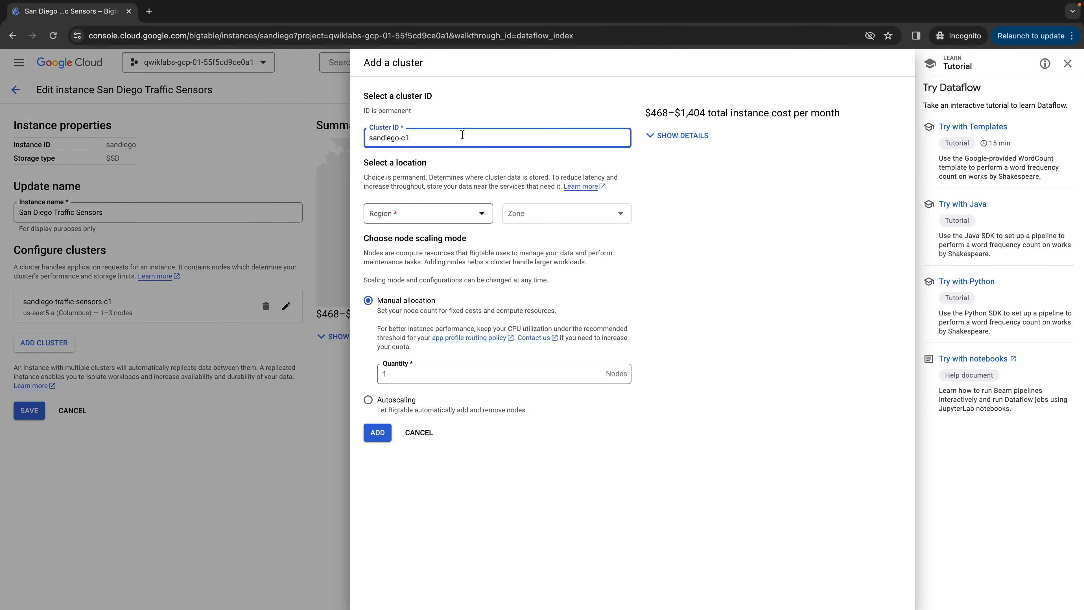
{"action": "key", "text": "alt+Tab"}
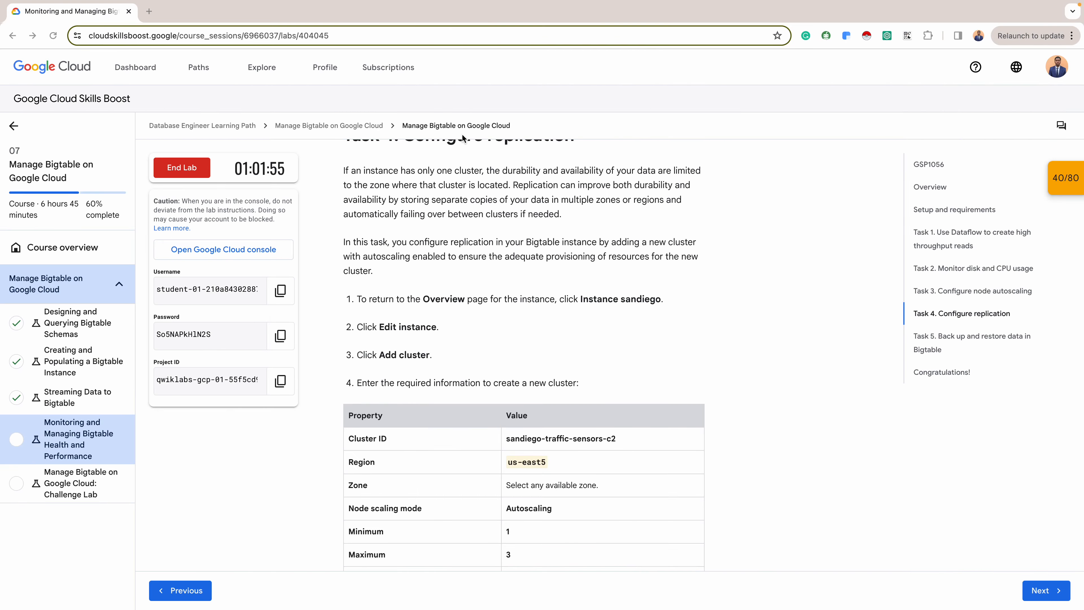
{"action": "triple_click", "coordinate": [566, 437]}
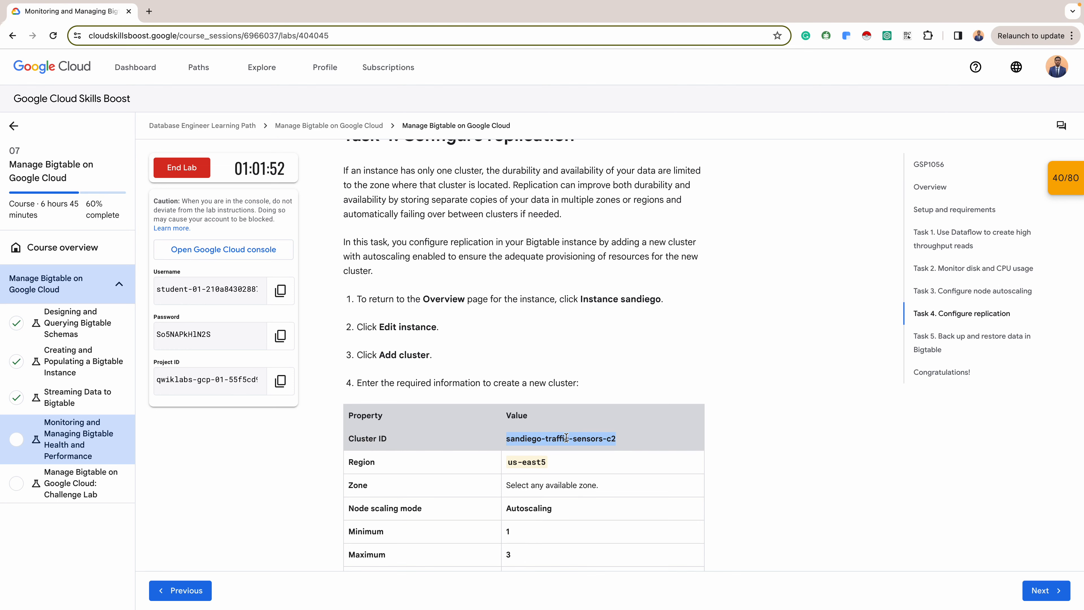
{"action": "key", "text": "ctrl+Right"}
{"action": "left_click", "coordinate": [461, 143]}
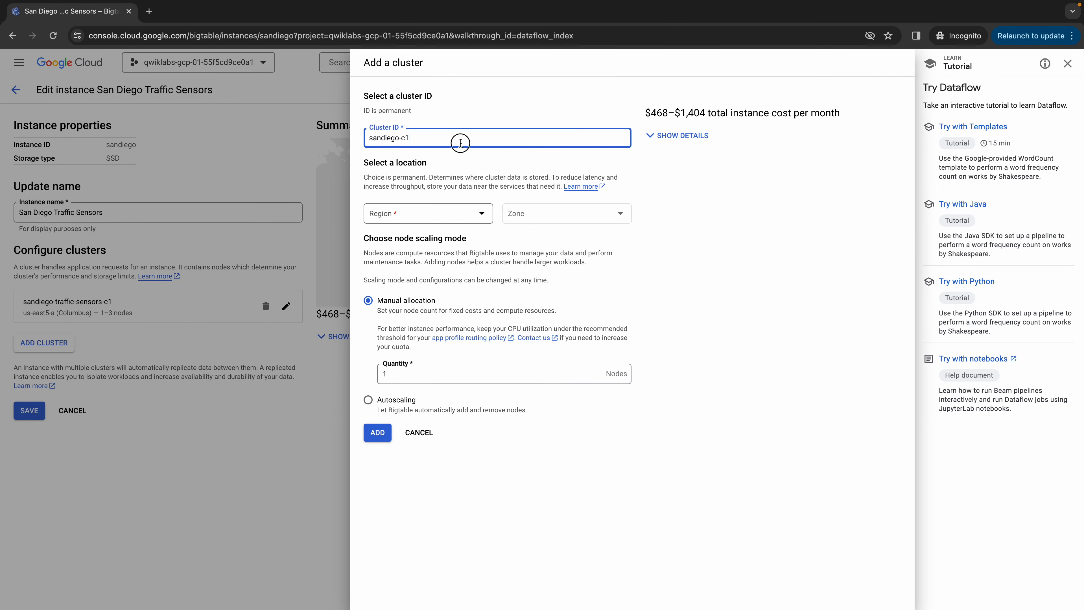
{"action": "key", "text": "ctrl+a"}
{"action": "key", "text": "BackSpace"}
{"action": "type", "text": "sandiego-traffic-sensors-c2"}
Set the new cluster's region to us-east5 (Columbus) and return to the lab's table of cluster properties
{"action": "left_click", "coordinate": [460, 218]}
{"action": "scroll", "coordinate": [438, 282], "scroll_direction": "down", "scroll_amount": 3}
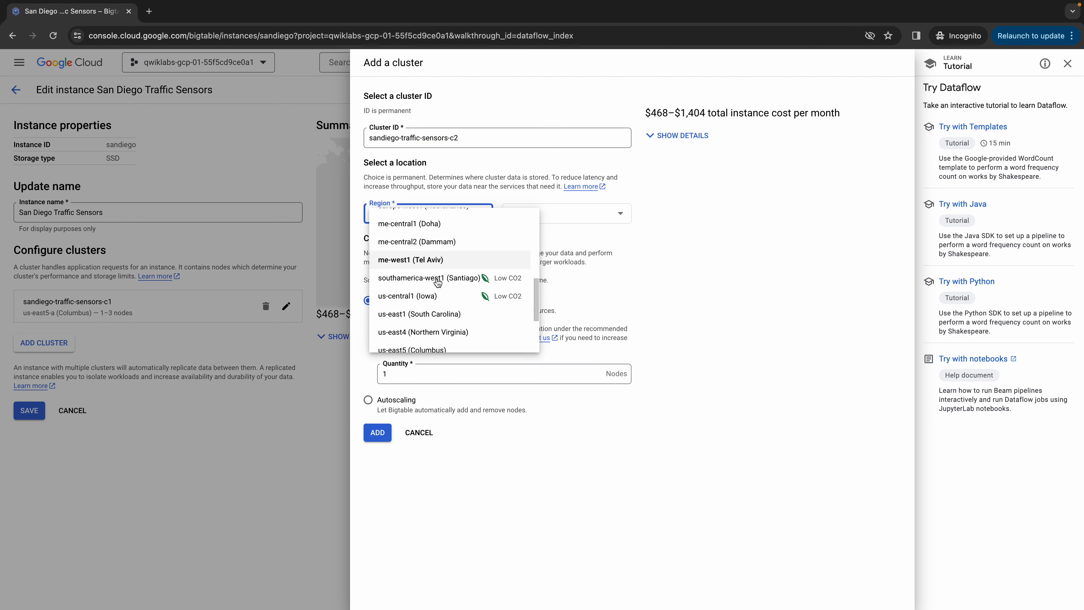
{"action": "scroll", "coordinate": [438, 282], "scroll_direction": "down", "scroll_amount": 2}
{"action": "left_click", "coordinate": [437, 277]}
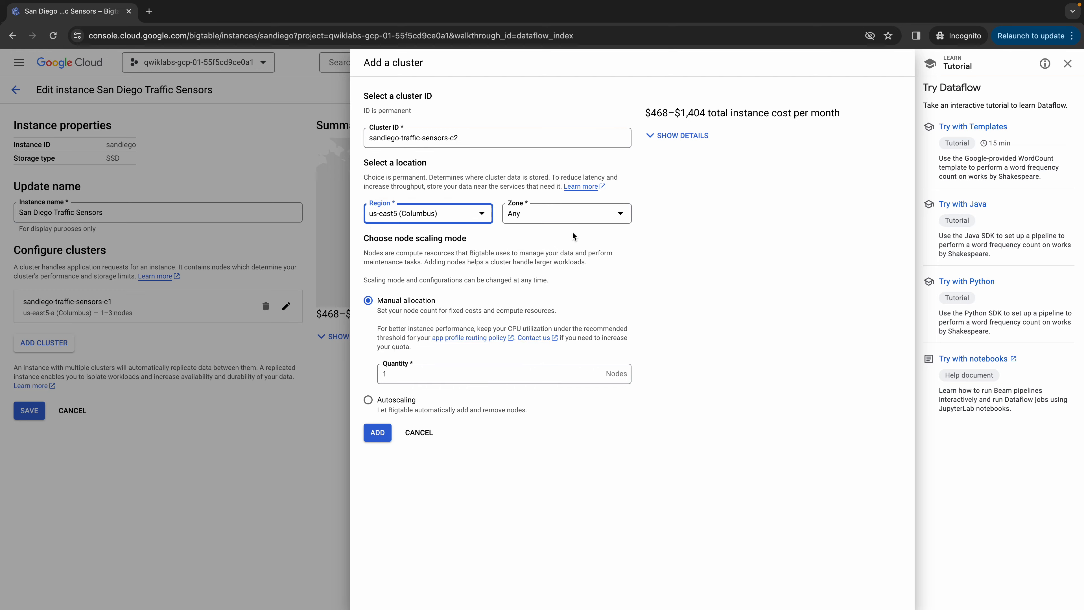
{"action": "key", "text": "ctrl+Left"}
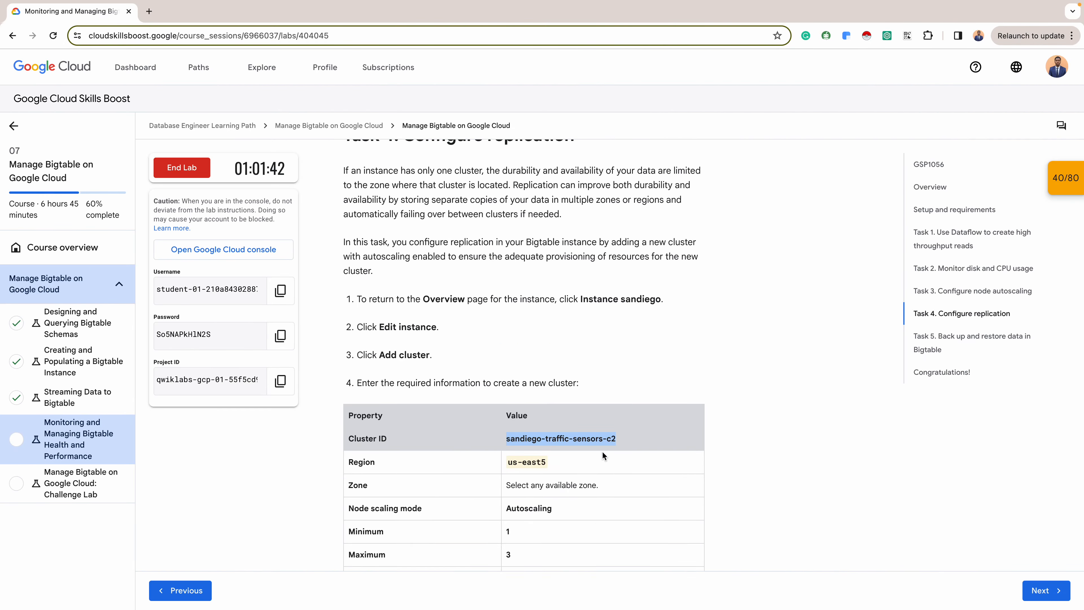
Set the new cluster's node scaling mode to Autoscaling, keeping a minimum of 1 node, a maximum of 3 and a 60% CPU utilization target
{"action": "key", "text": "ctrl+Right"}
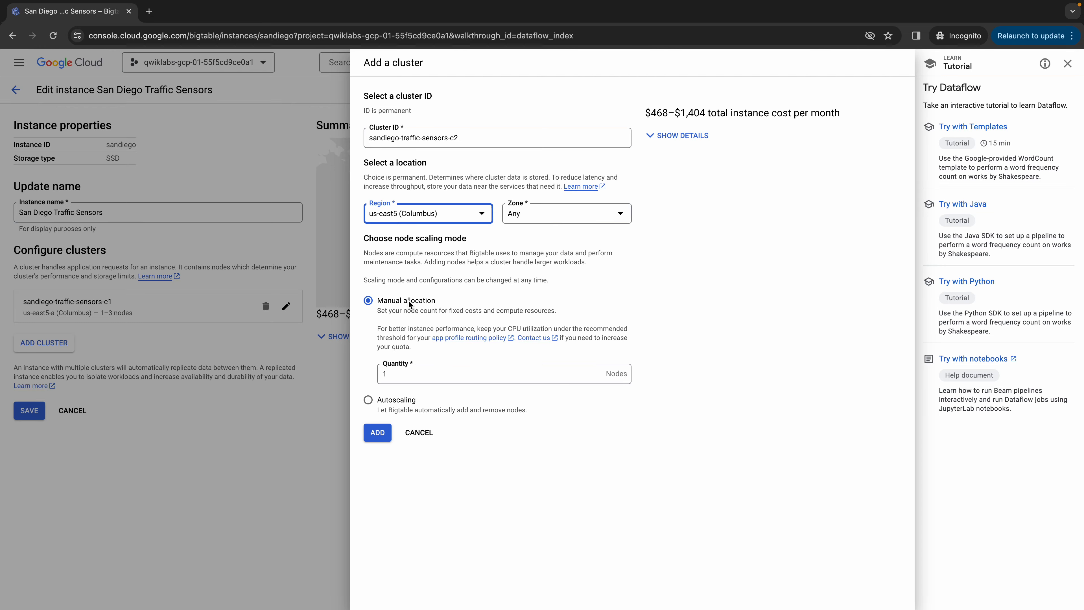
{"action": "key", "text": "ctrl+Left"}
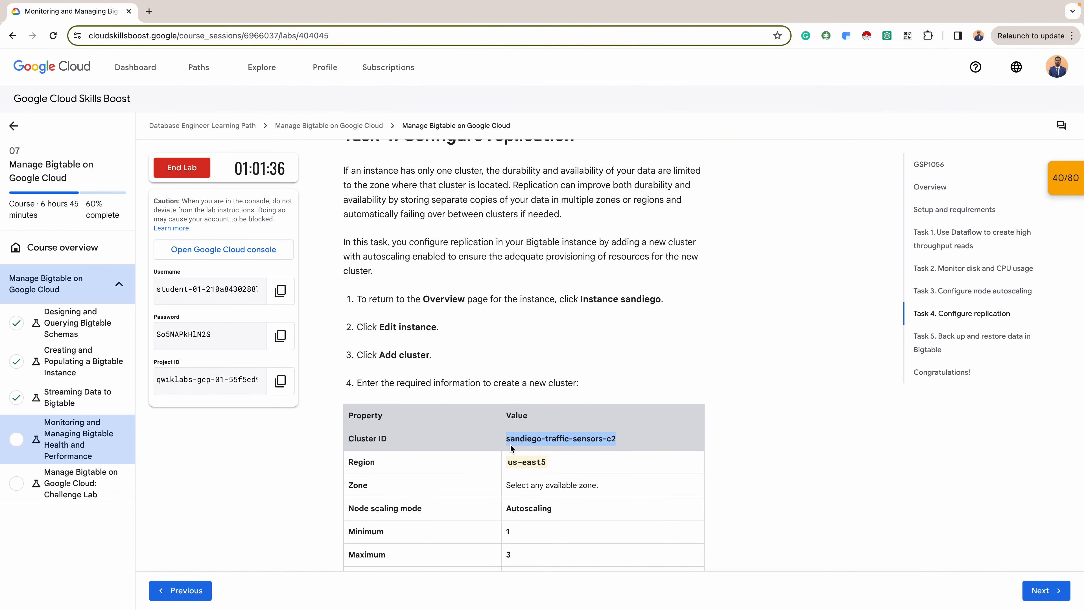
{"action": "key", "text": "ctrl+Right"}
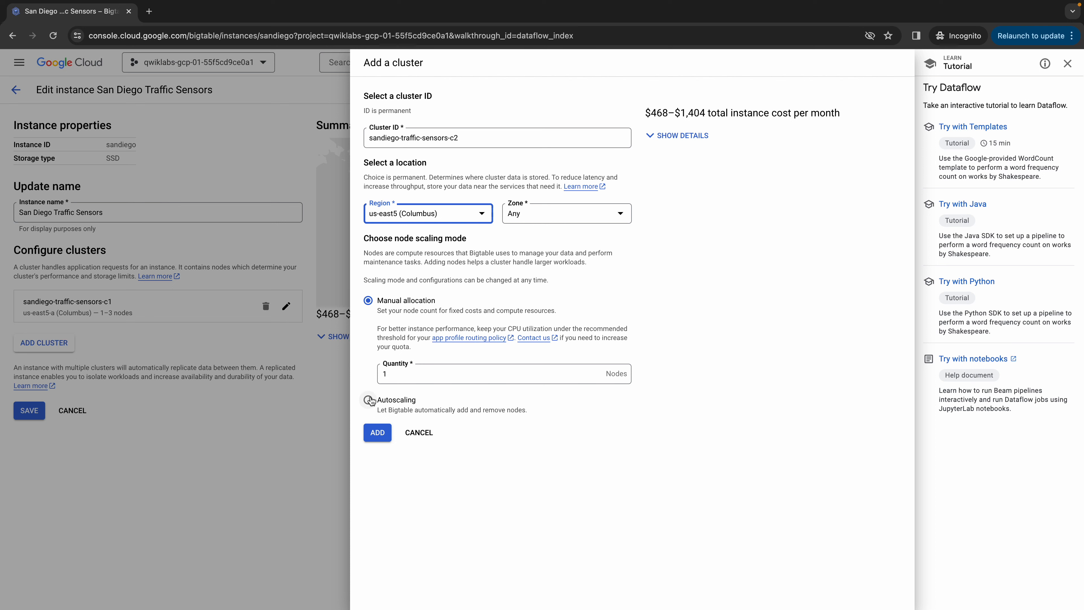
{"action": "left_click", "coordinate": [368, 399]}
{"action": "scroll", "coordinate": [508, 379], "scroll_direction": "down", "scroll_amount": 1}
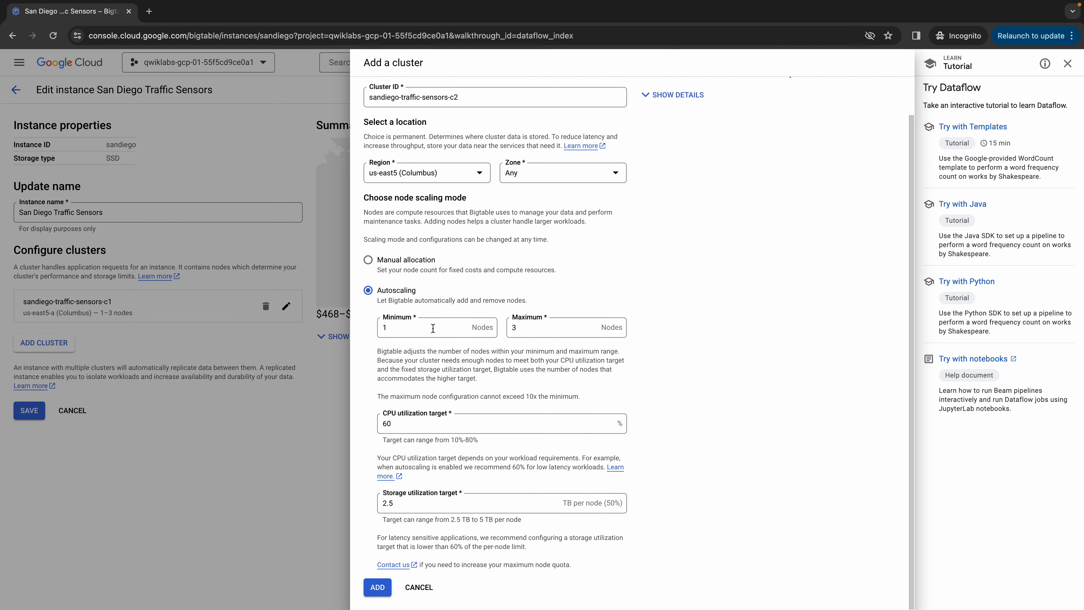
{"action": "left_click", "coordinate": [423, 329]}
{"action": "left_click", "coordinate": [558, 332]}
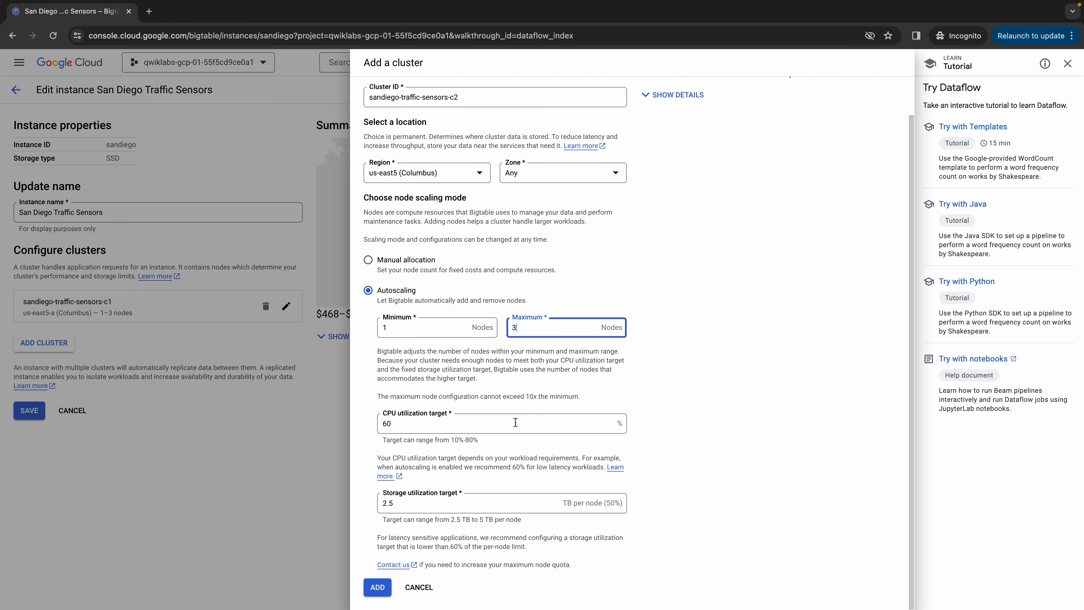
{"action": "left_click", "coordinate": [554, 428]}
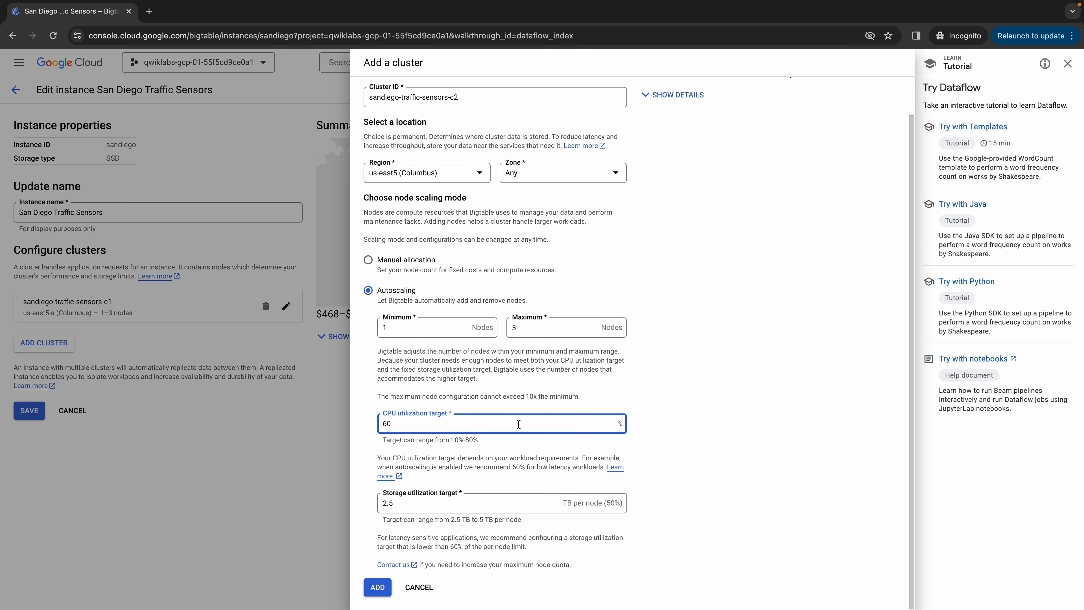
Check the autoscaling values against the lab's property table, add the cluster, and save the instance changes
{"action": "key", "text": "ctrl+Left"}
{"action": "scroll", "coordinate": [519, 428], "scroll_direction": "down", "scroll_amount": 3}
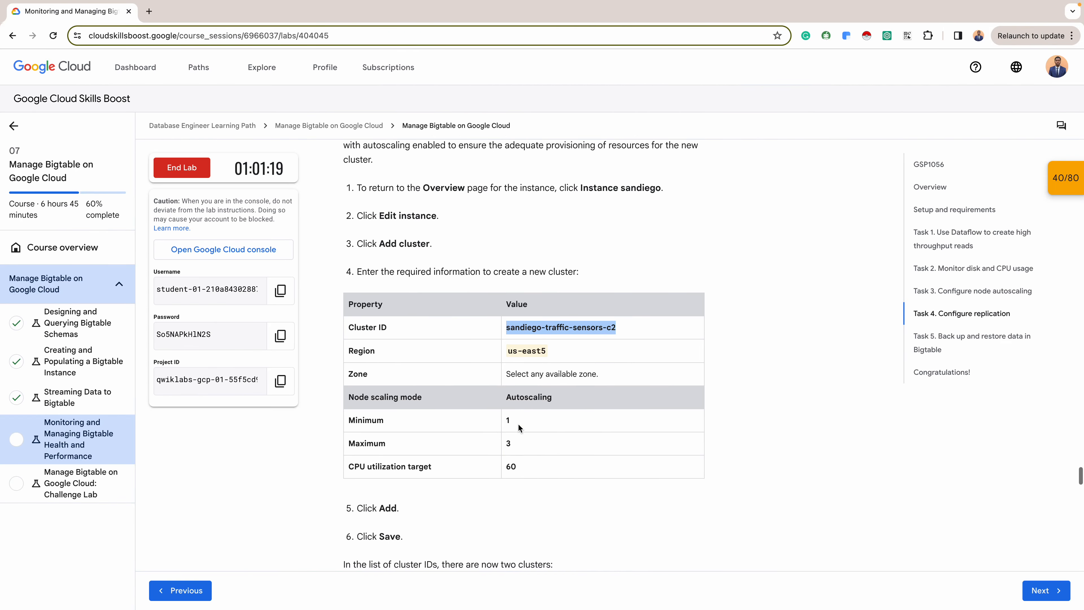
{"action": "key", "text": "ctrl+Right"}
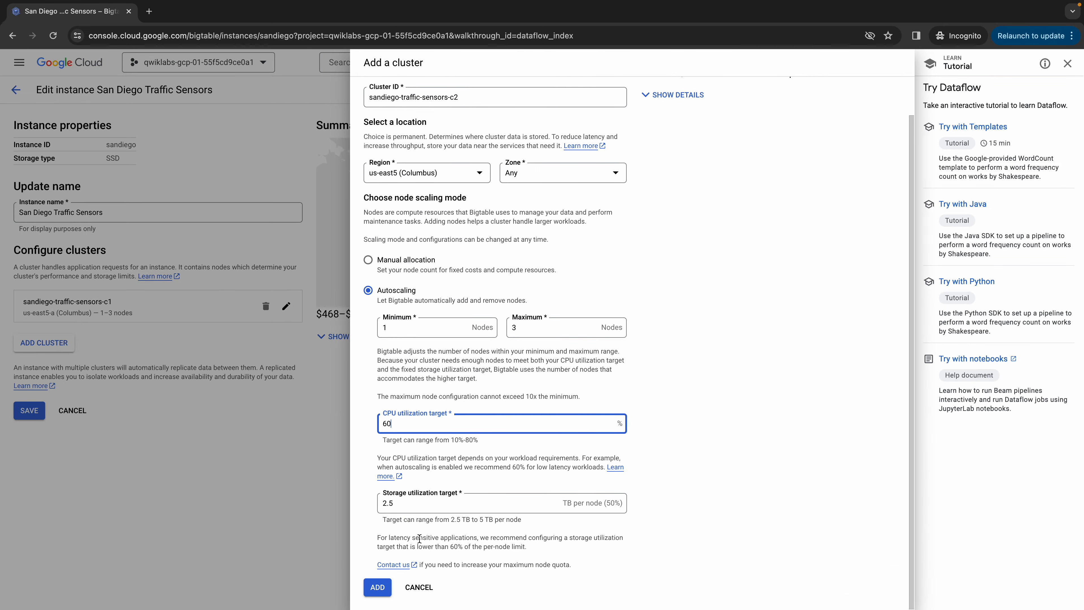
{"action": "left_click", "coordinate": [383, 596]}
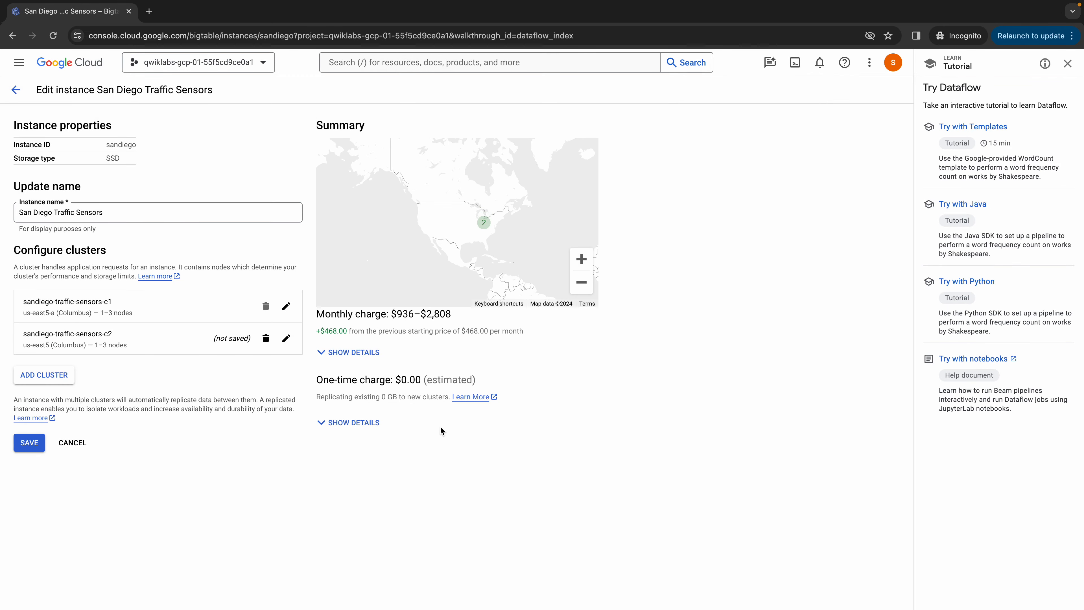
{"action": "left_click", "coordinate": [30, 450]}
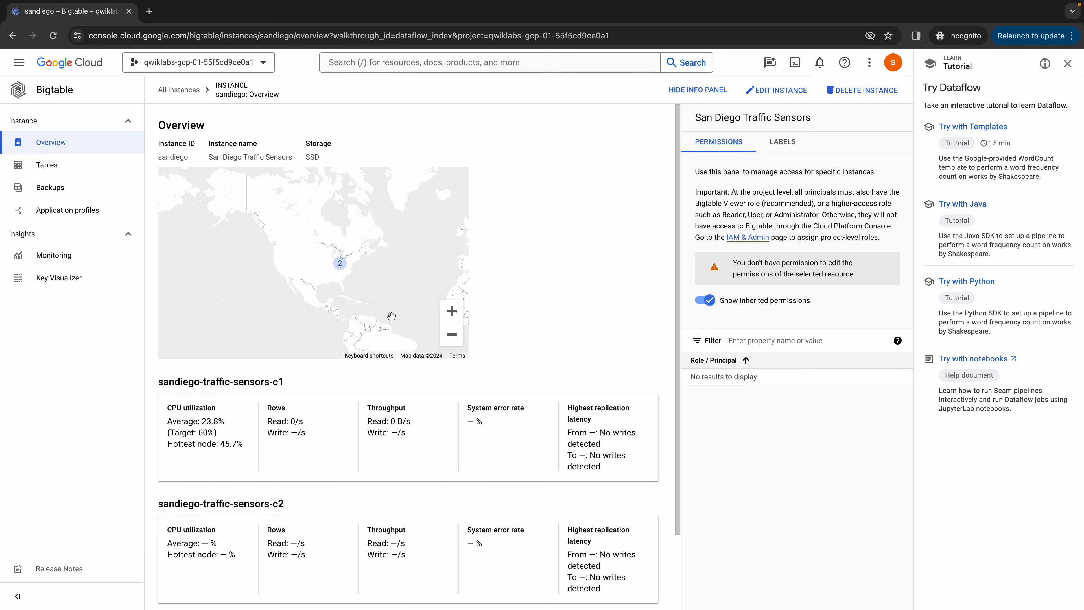
Leave the Dataflow tutorial and review both clusters' entries on the sandiego instance's overview page
{"action": "scroll", "coordinate": [392, 316], "scroll_direction": "down", "scroll_amount": 3}
{"action": "scroll", "coordinate": [298, 256], "scroll_direction": "up", "scroll_amount": 3}
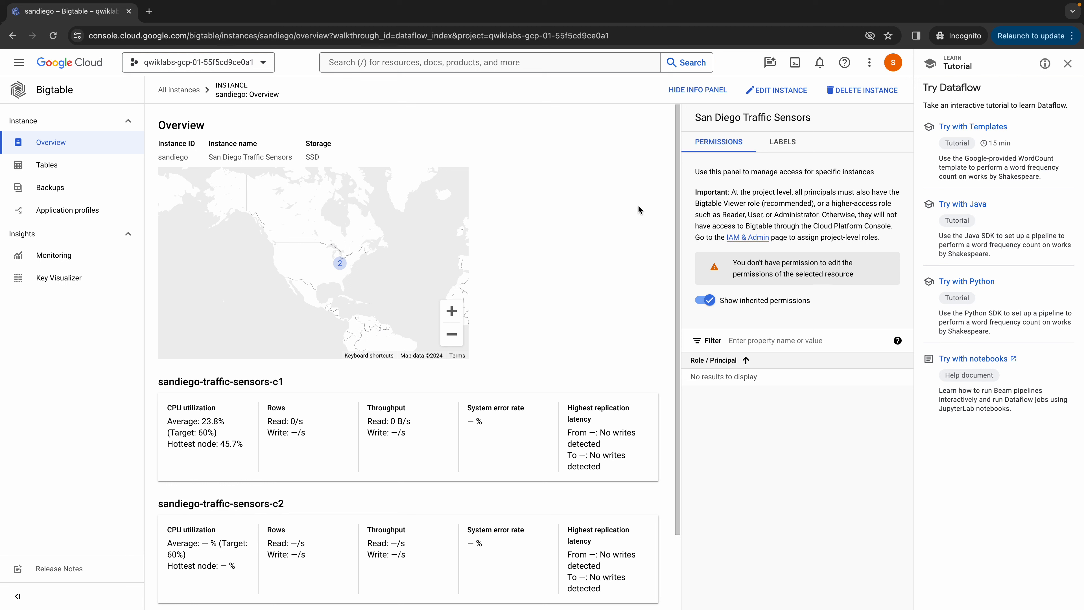
{"action": "left_click", "coordinate": [1067, 63]}
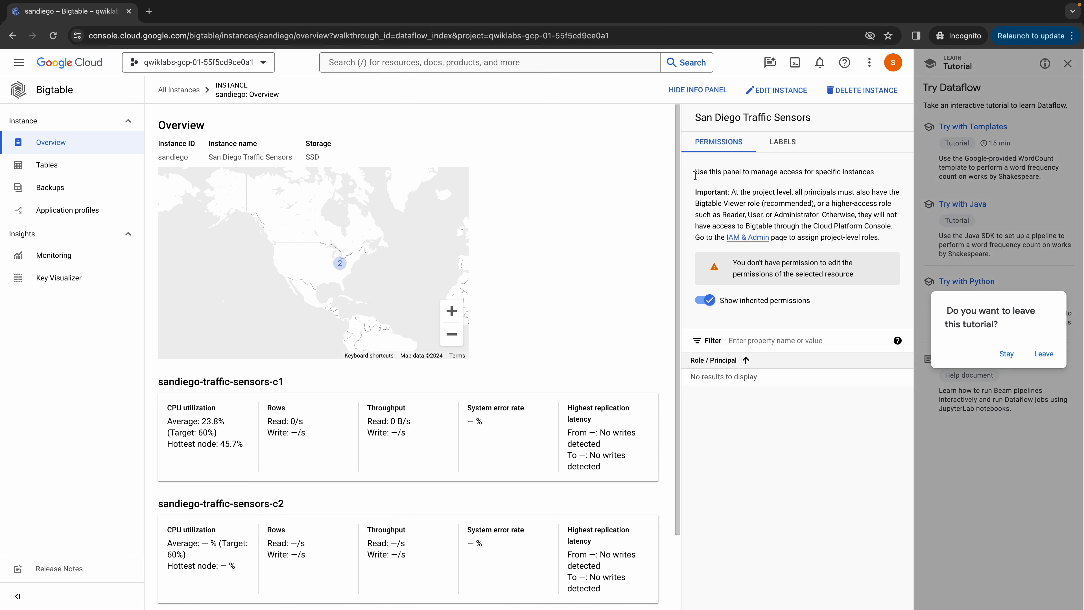
{"action": "left_click", "coordinate": [1044, 355]}
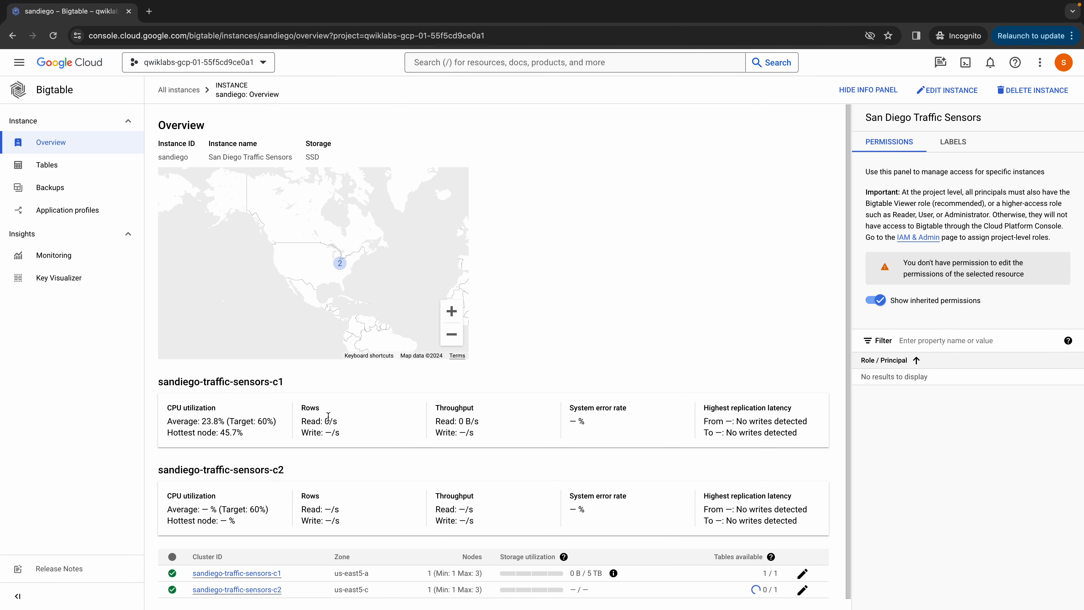
{"action": "scroll", "coordinate": [311, 477], "scroll_direction": "down", "scroll_amount": 1}
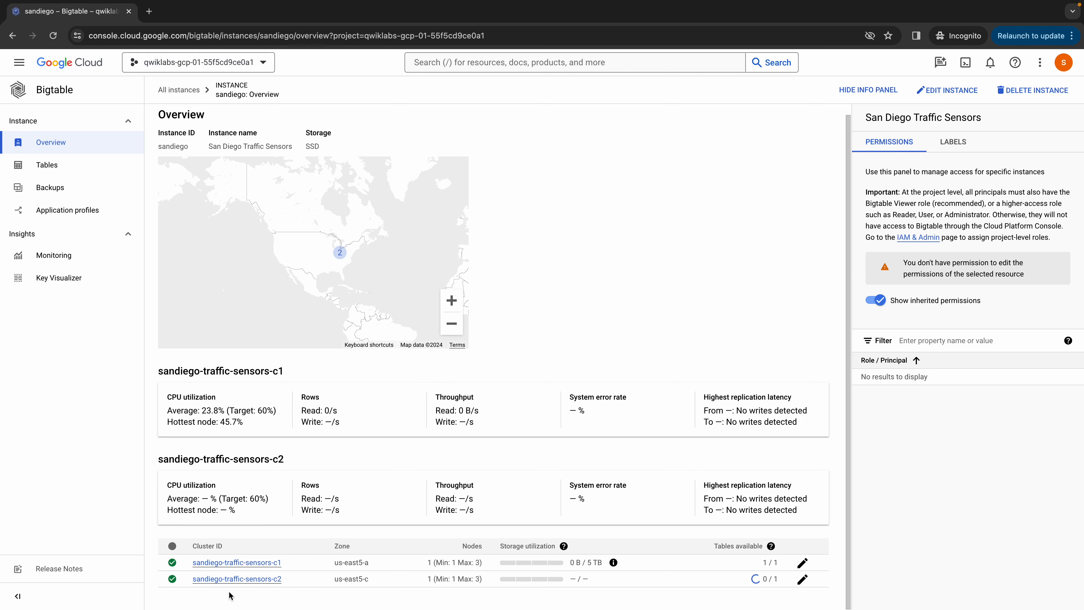
{"action": "scroll", "coordinate": [232, 525], "scroll_direction": "down", "scroll_amount": 2}
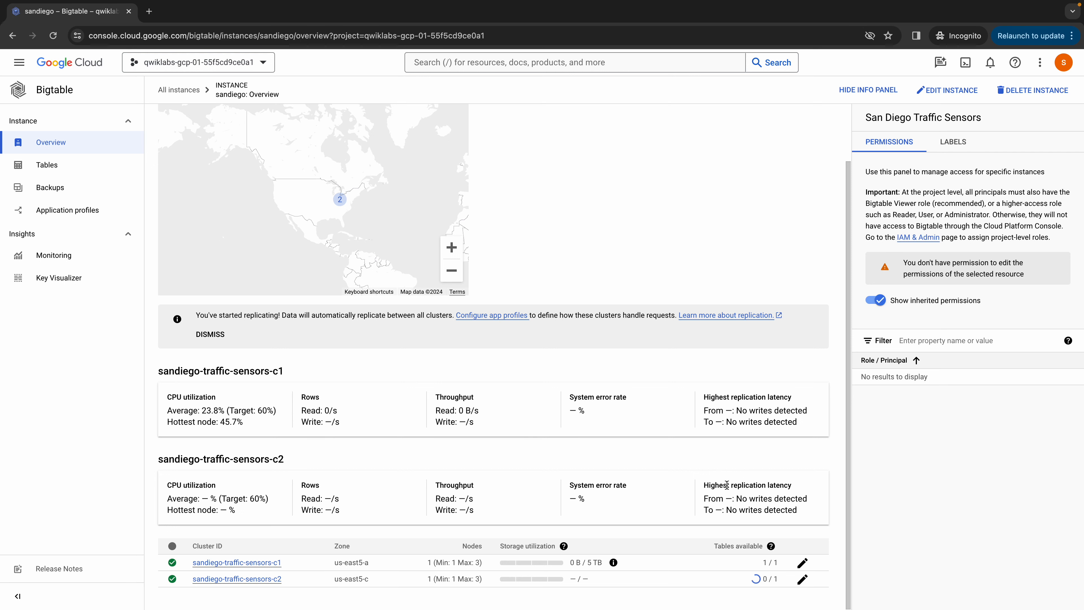
Check progress on the lab's "Configure replication" objective and move on to Task 5
{"action": "key", "text": "ctrl+Left"}
{"action": "scroll", "coordinate": [593, 367], "scroll_direction": "down", "scroll_amount": 7}
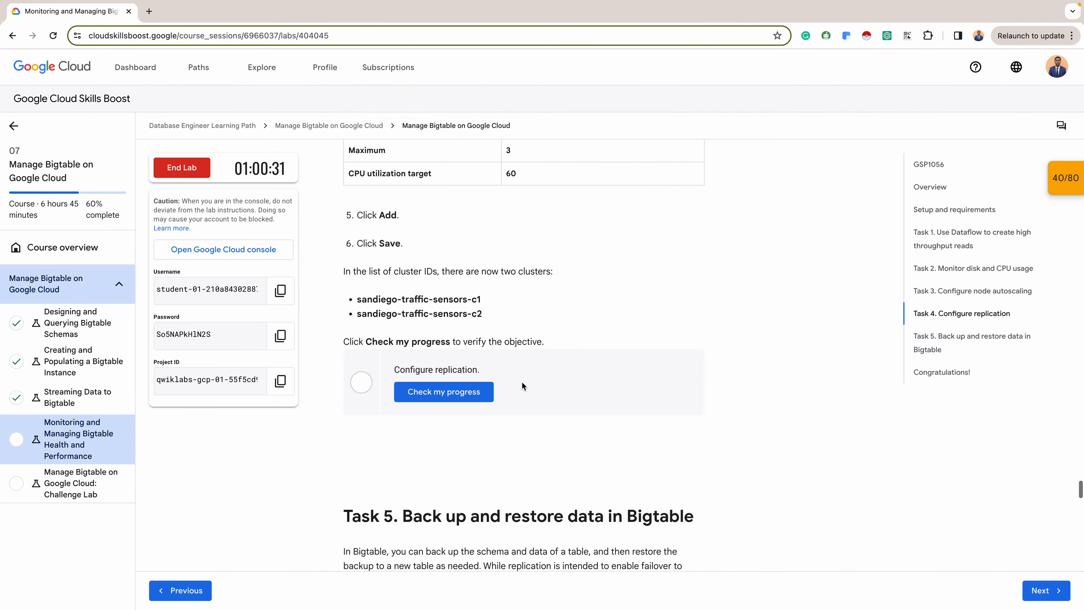
{"action": "left_click", "coordinate": [469, 392]}
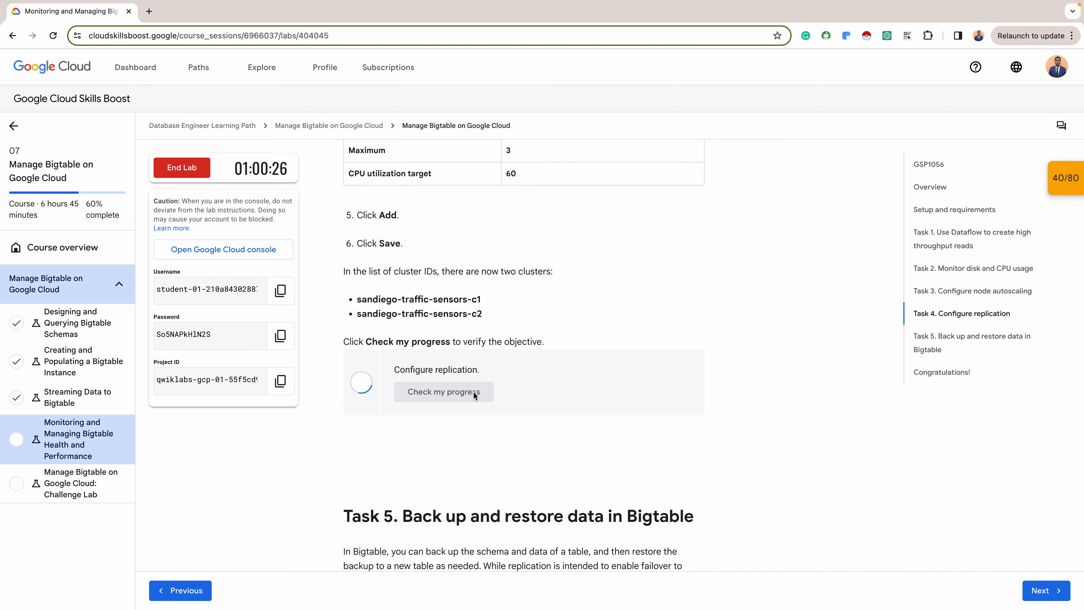
{"action": "scroll", "coordinate": [500, 284], "scroll_direction": "down", "scroll_amount": 3}
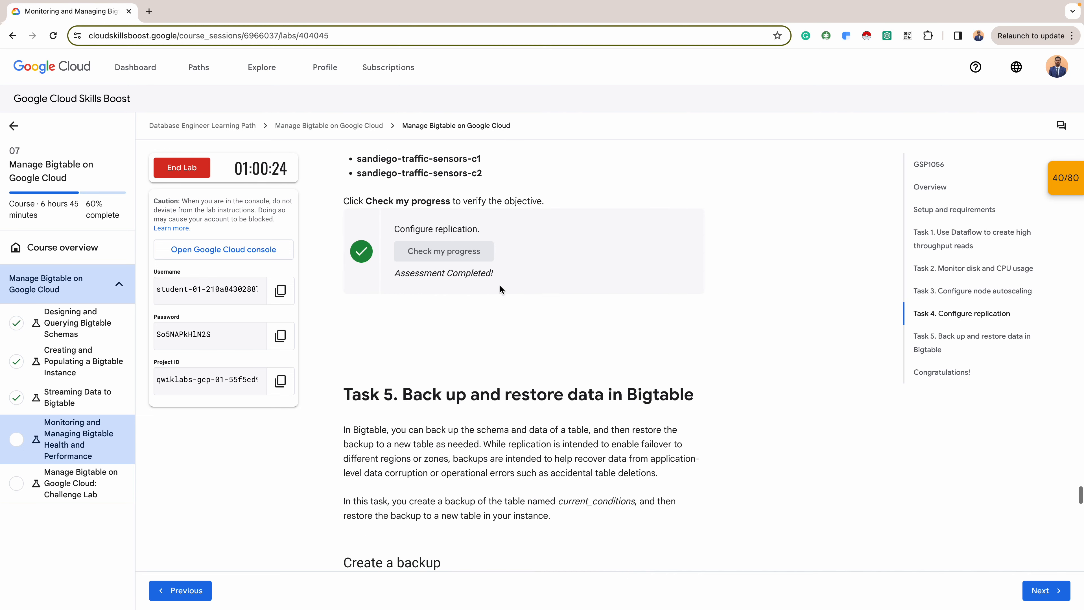
{"action": "scroll", "coordinate": [500, 285], "scroll_direction": "down", "scroll_amount": 1}
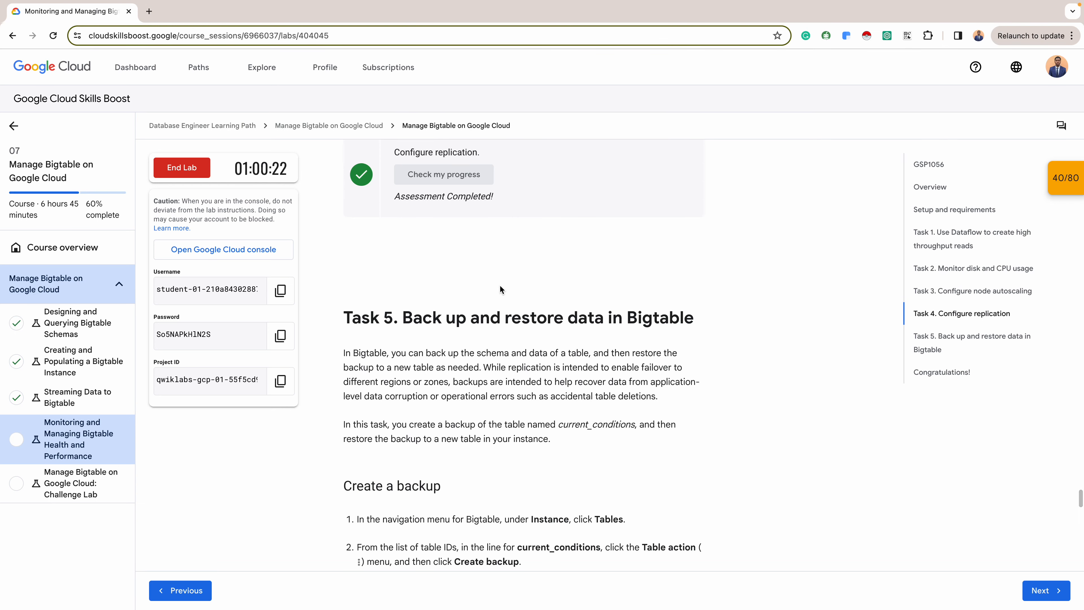
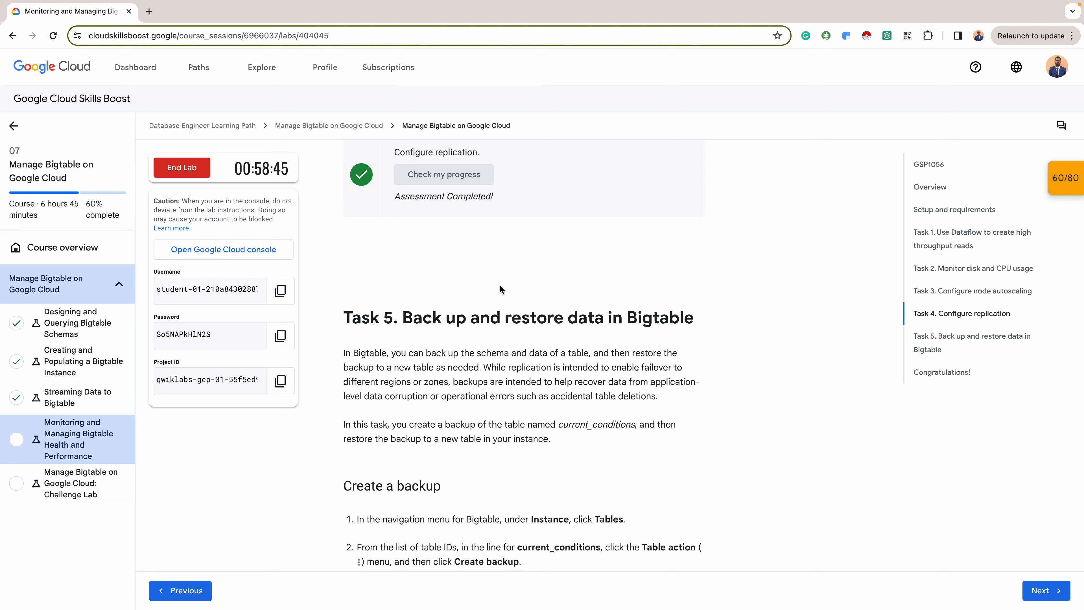
Read the Task 5 backup instructions and open the backup creation form for the current_conditions table
{"action": "scroll", "coordinate": [500, 286], "scroll_direction": "down", "scroll_amount": 3}
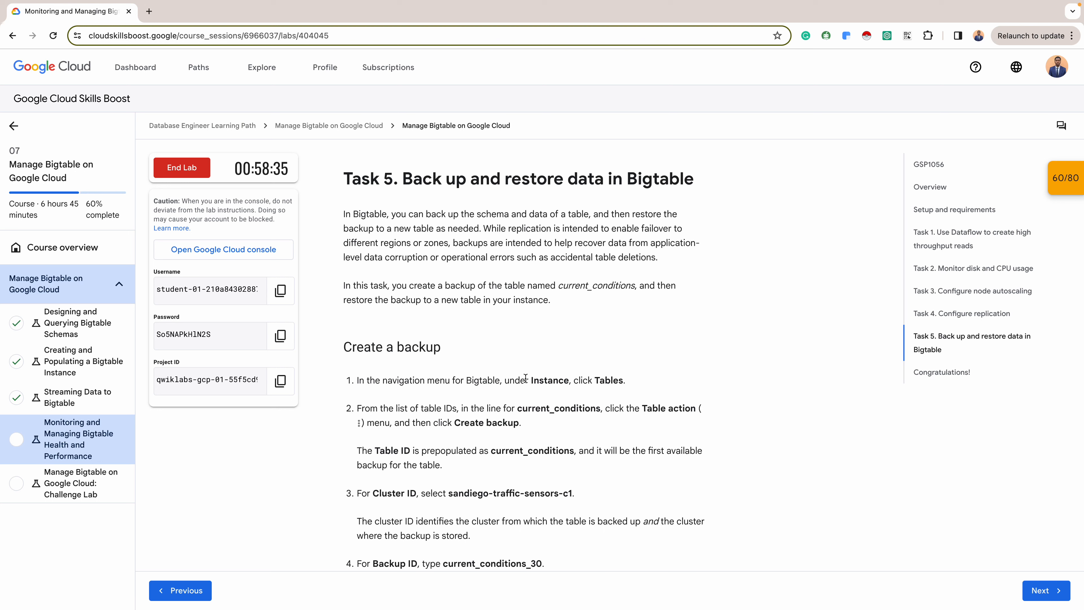
{"action": "scroll", "coordinate": [525, 378], "scroll_direction": "down", "scroll_amount": 1}
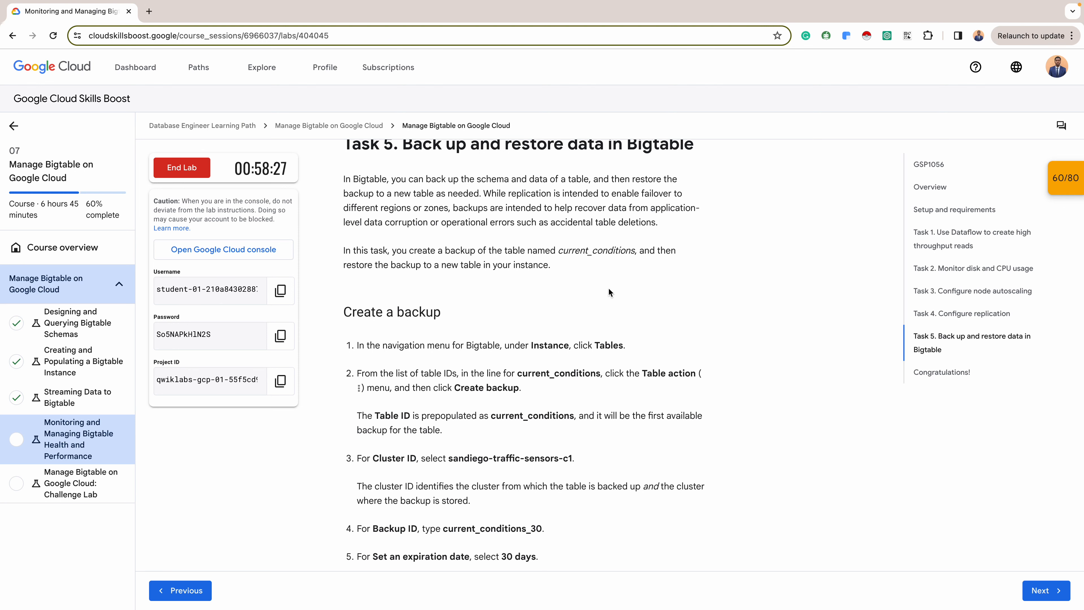
{"action": "key", "text": "ctrl+Right"}
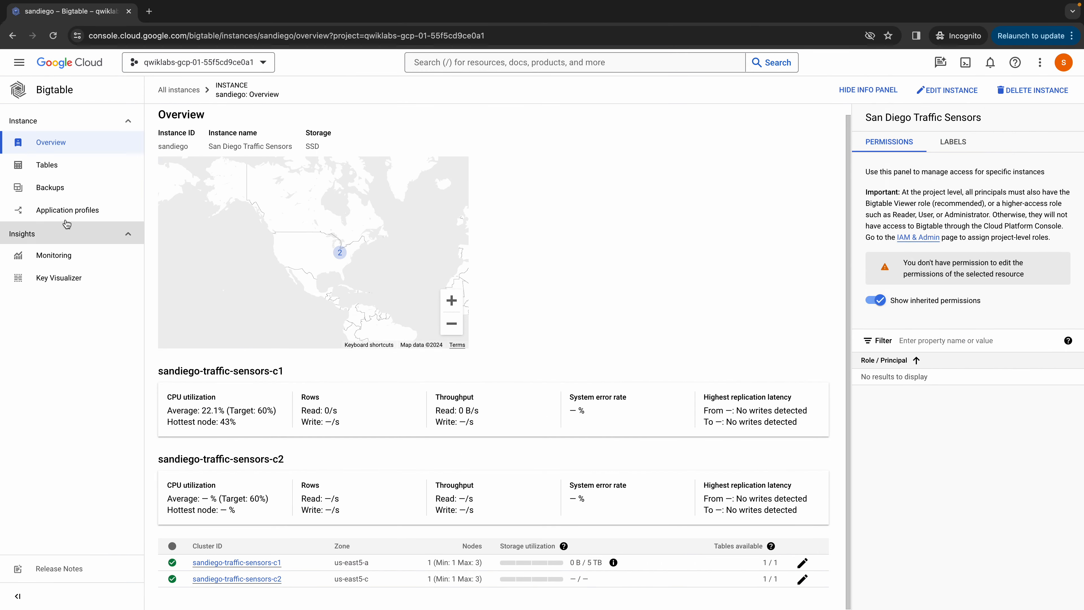
{"action": "left_click", "coordinate": [70, 166]}
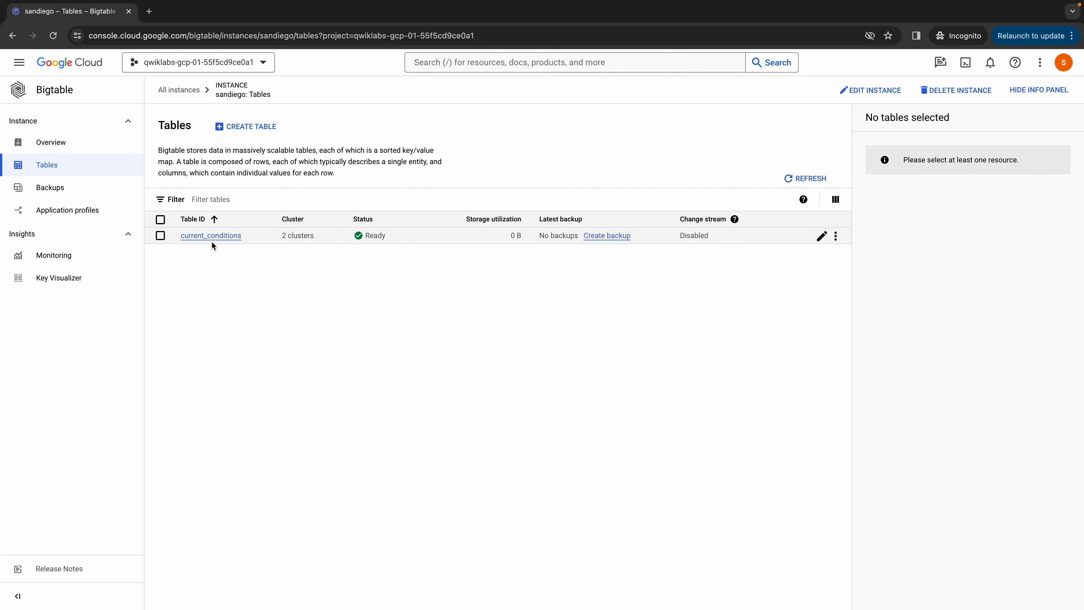
{"action": "left_click", "coordinate": [837, 237]}
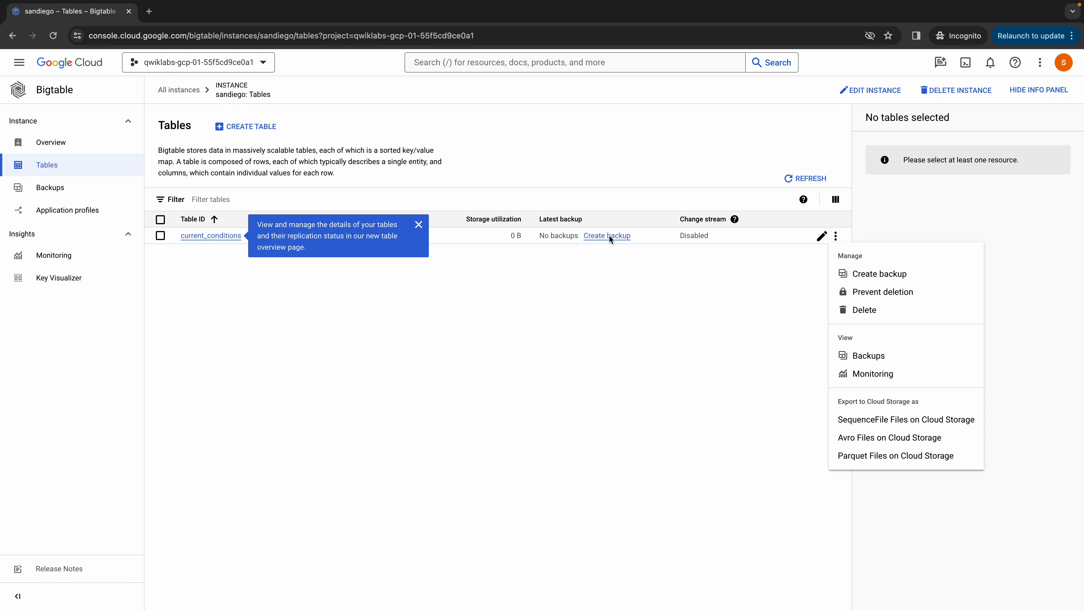
{"action": "left_click", "coordinate": [878, 273]}
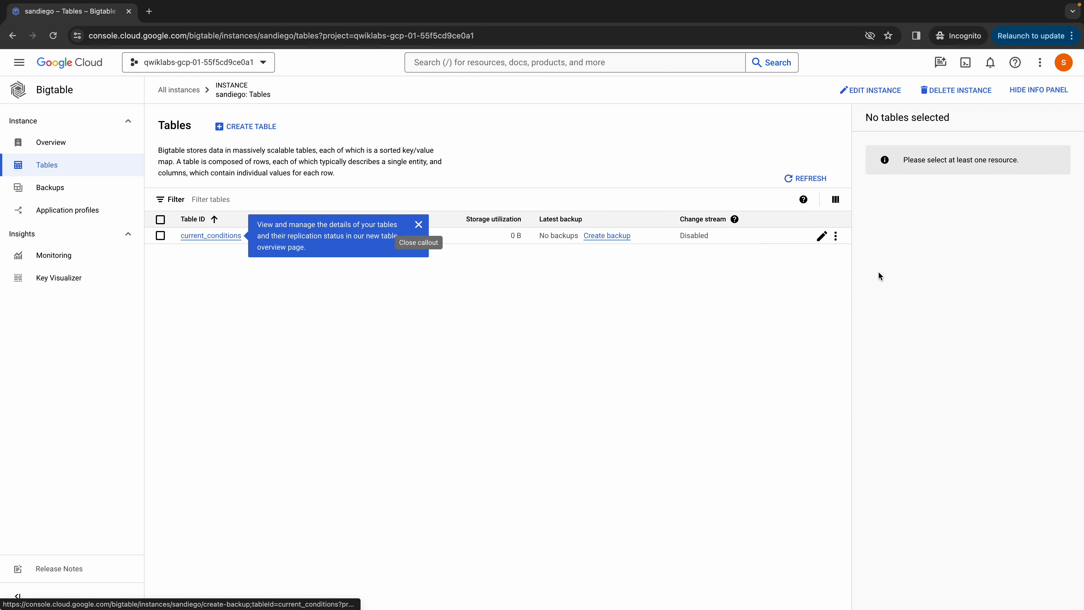
Look up the backup's cluster ID in the lab and select sandiego-traffic-sensors-c1 as the cluster in the backup form
{"action": "key", "text": "ctrl+Left"}
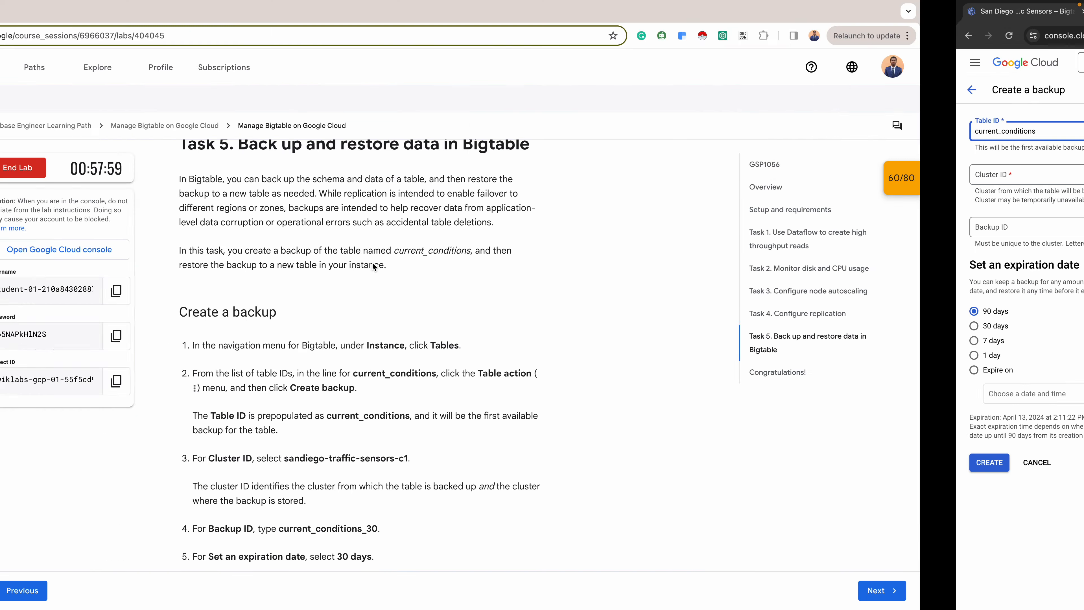
{"action": "scroll", "coordinate": [492, 383], "scroll_direction": "down", "scroll_amount": 1}
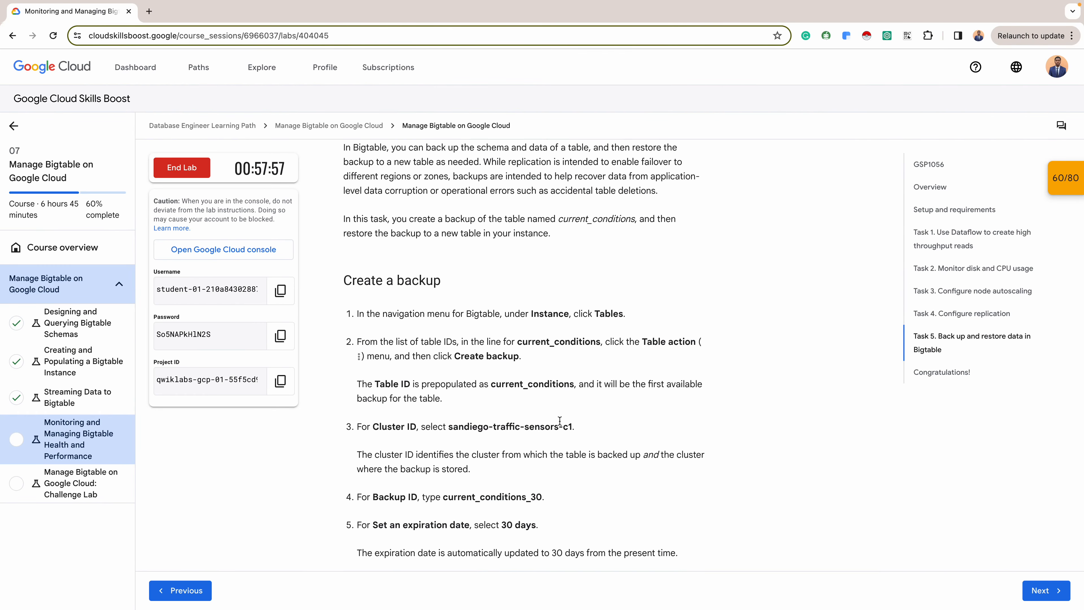
{"action": "scroll", "coordinate": [516, 408], "scroll_direction": "down", "scroll_amount": 1}
{"action": "double_click", "coordinate": [515, 409]}
{"action": "triple_click", "coordinate": [516, 409]}
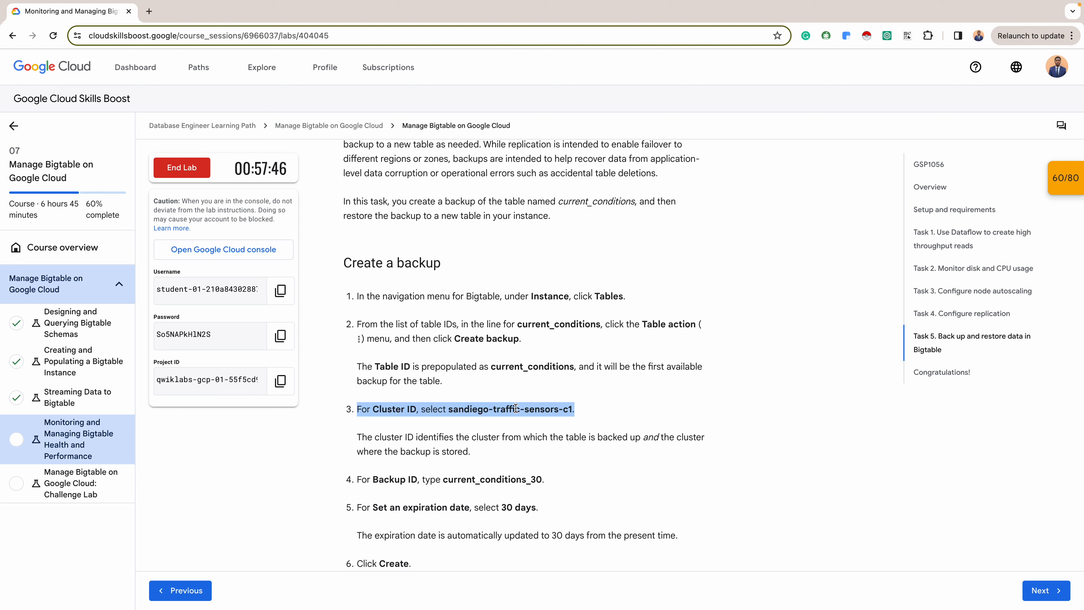
{"action": "left_click", "coordinate": [515, 409]}
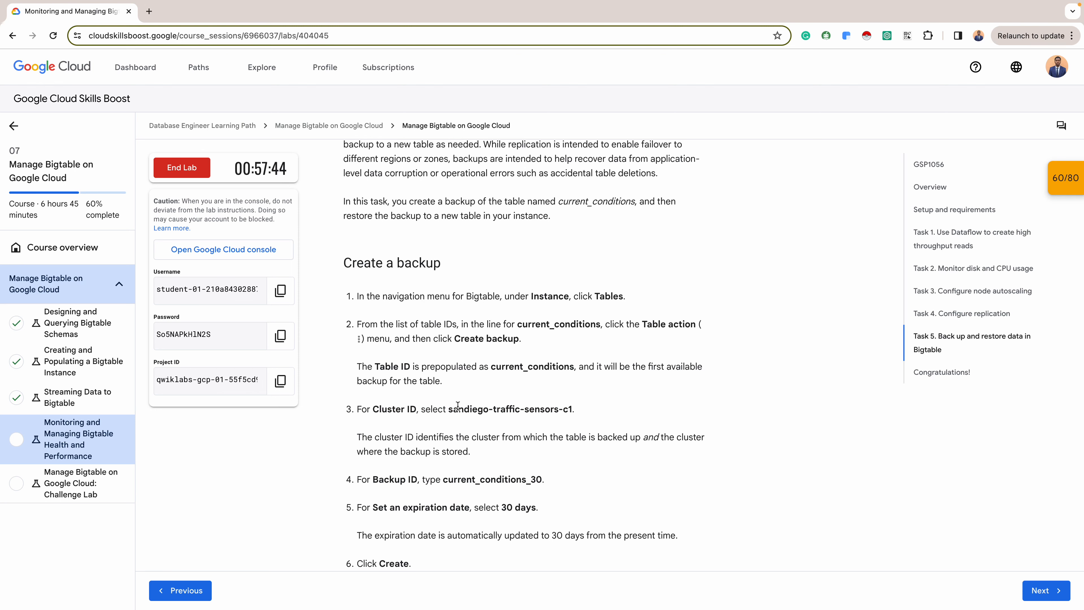
{"action": "key", "text": "ctrl+Right"}
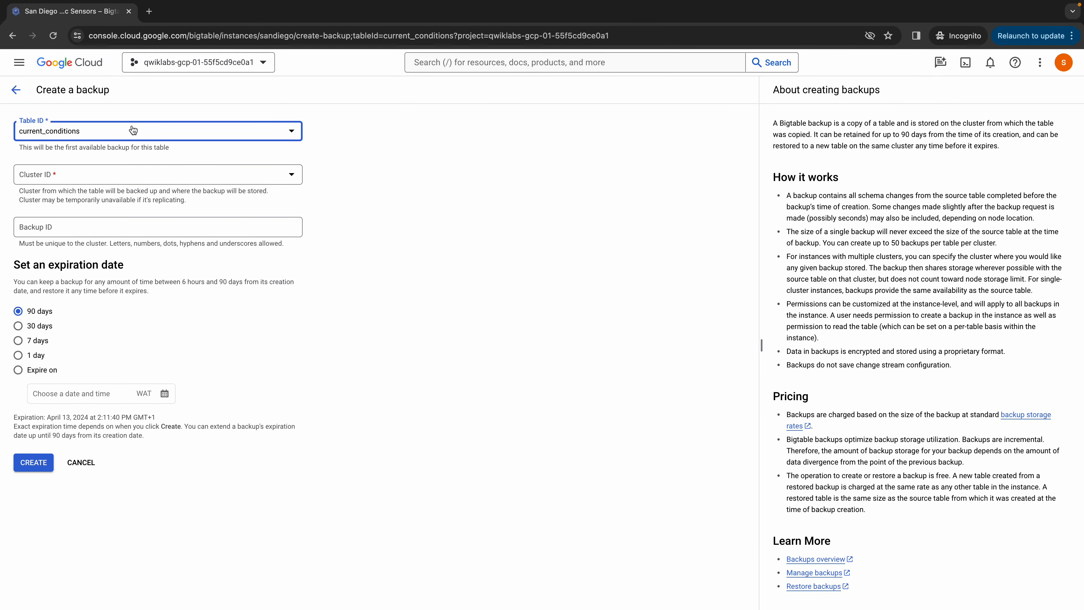
{"action": "left_click", "coordinate": [212, 173]}
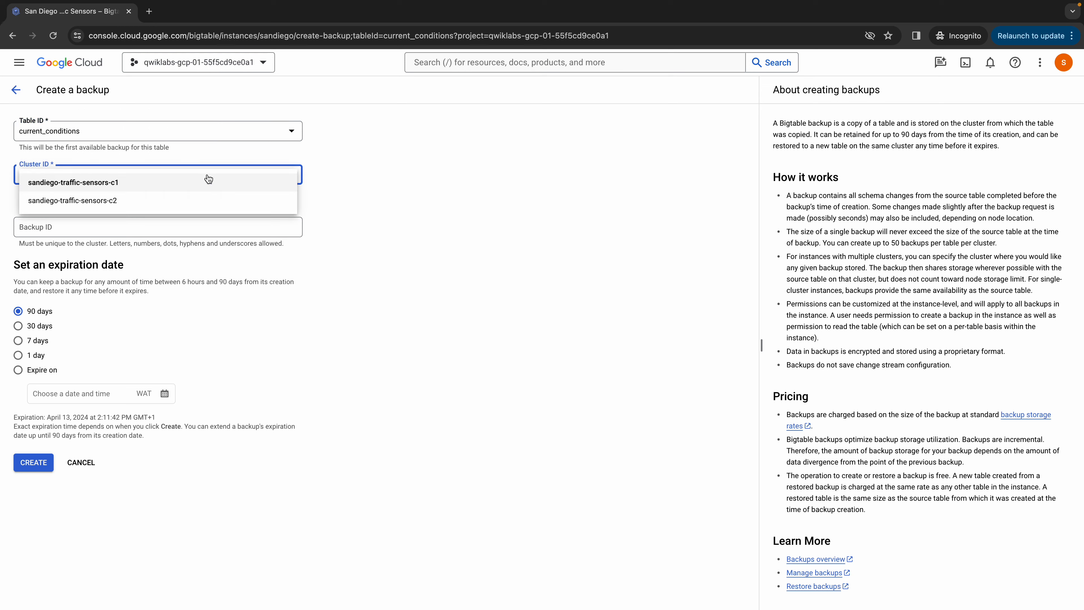
{"action": "left_click", "coordinate": [206, 179]}
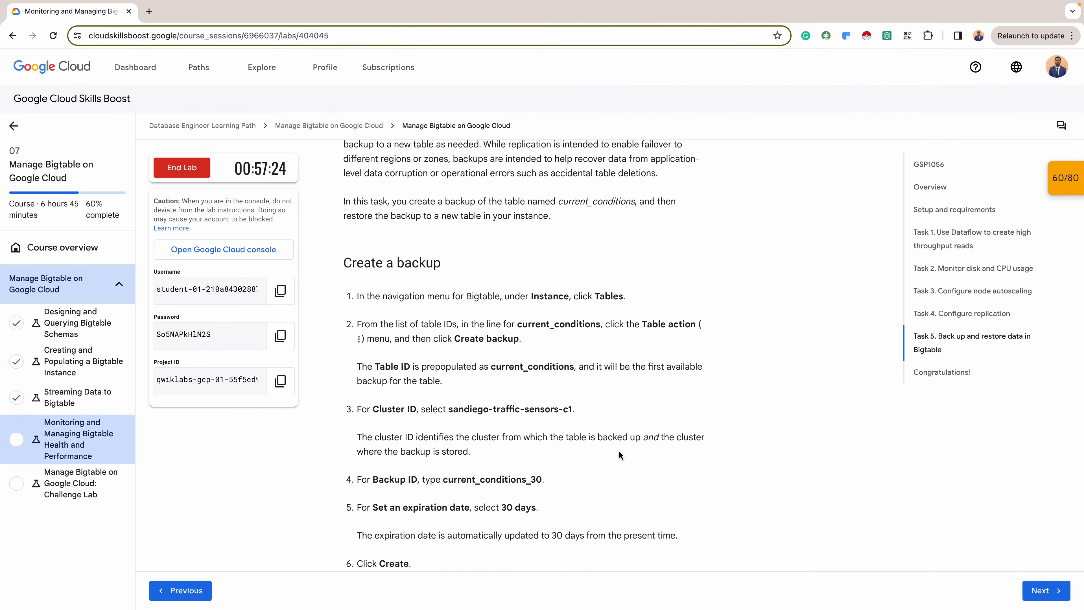
Copy the backup ID current_conditions_30 from the lab instructions into the backup form
{"action": "left_click", "coordinate": [482, 475]}
{"action": "left_click", "coordinate": [482, 474]}
{"action": "key", "text": "ctrl+c"}
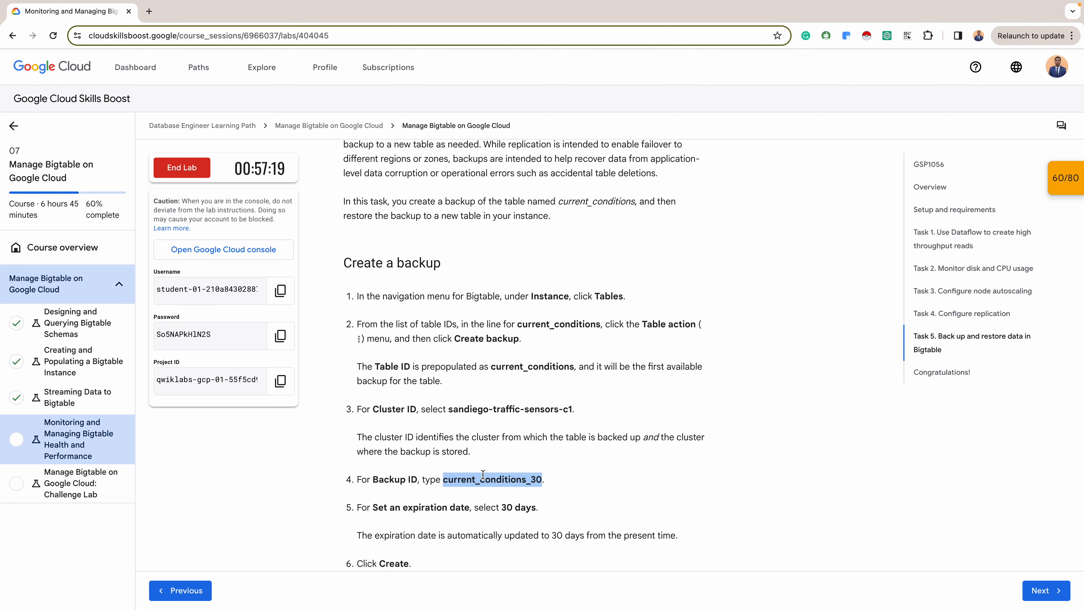
{"action": "key", "text": "ctrl+Right"}
{"action": "left_click", "coordinate": [126, 226]}
{"action": "key", "text": "ctrl+v"}
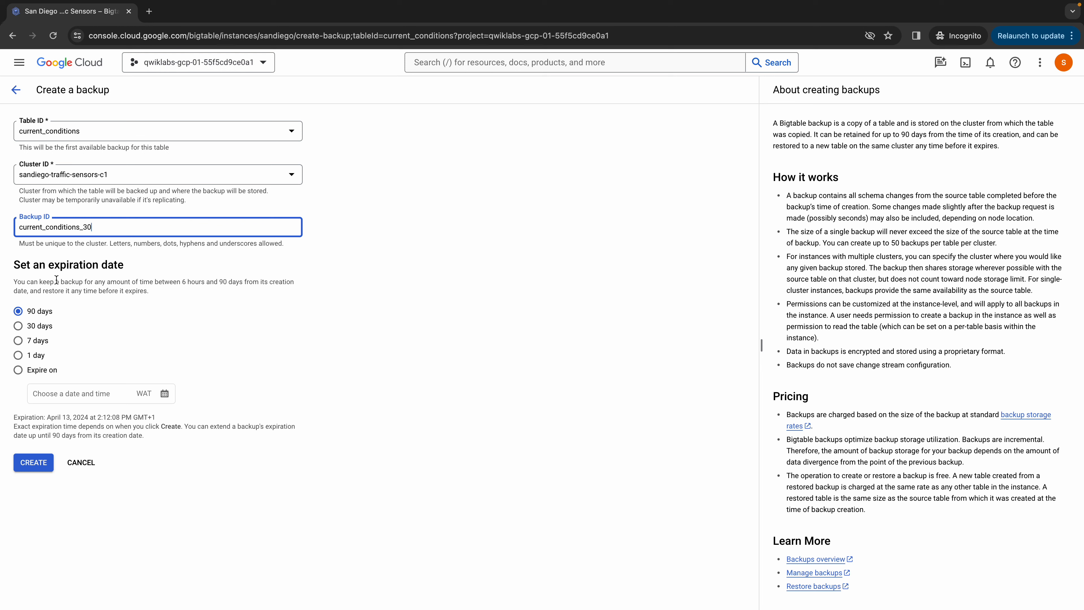
Set the backup's expiration to 30 days, create the backup and dismiss the tip about copying backups
{"action": "left_click", "coordinate": [49, 327]}
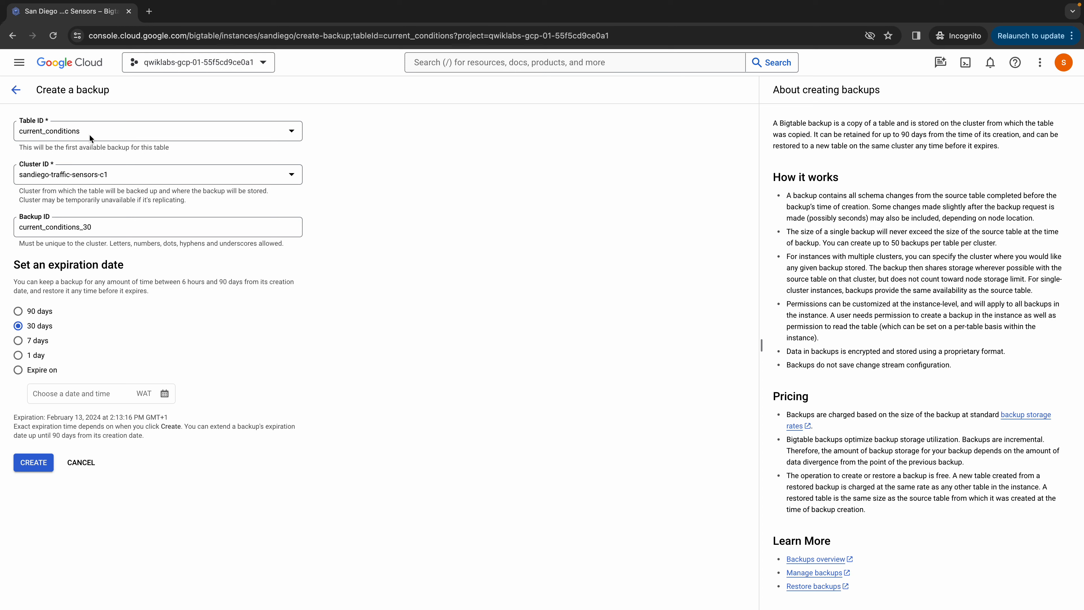
{"action": "left_click", "coordinate": [34, 462]}
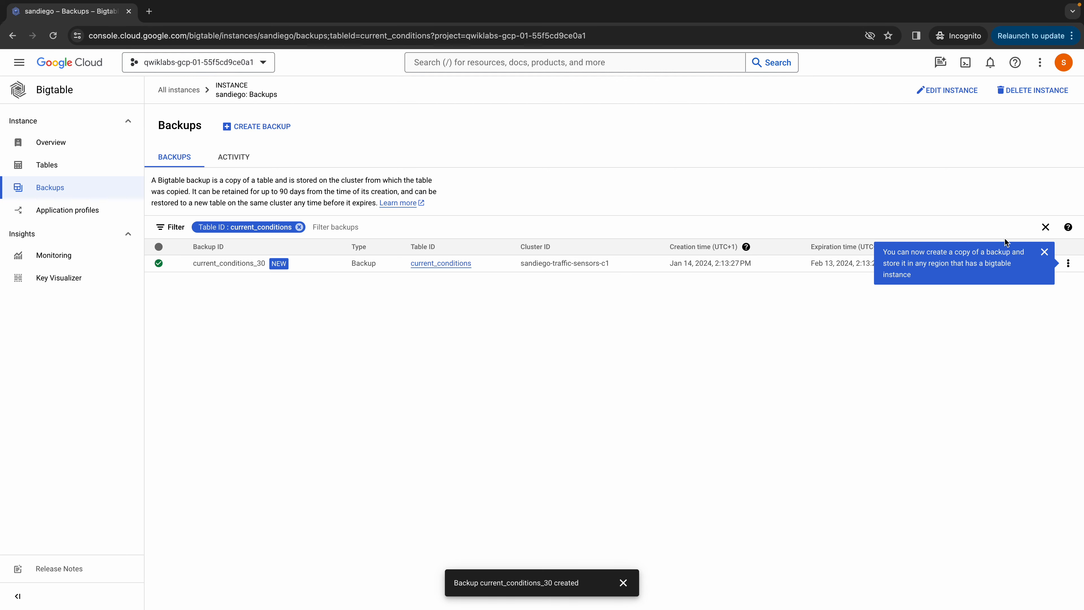
{"action": "left_click", "coordinate": [1045, 253]}
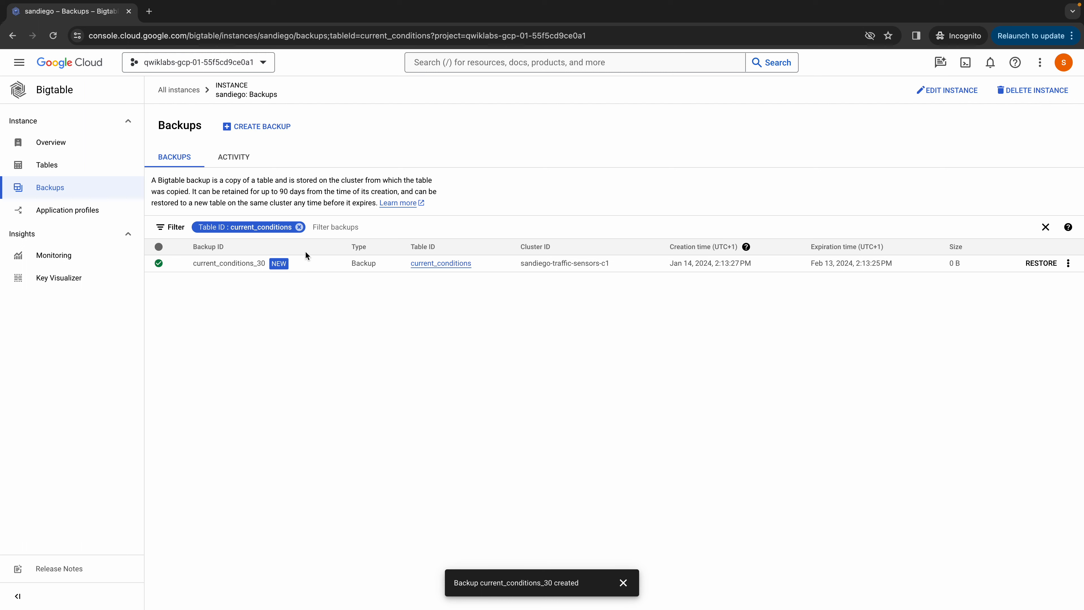
Clear the table filter from the backup list, then check the sandiego instance's refreshed table list and its backups
{"action": "left_click", "coordinate": [300, 227]}
{"action": "left_click", "coordinate": [370, 334]}
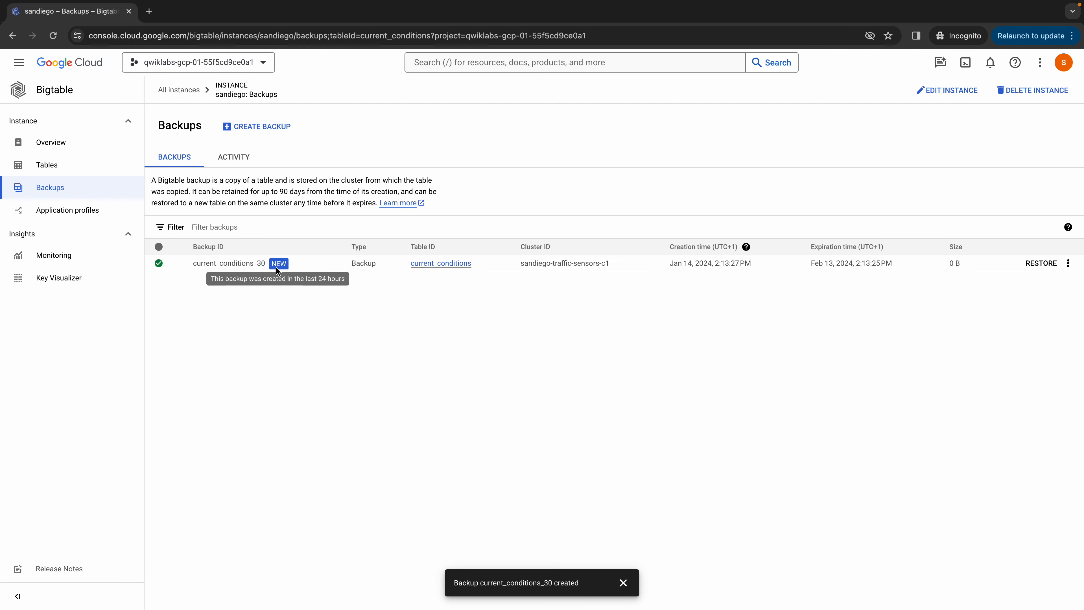
{"action": "left_click", "coordinate": [57, 170]}
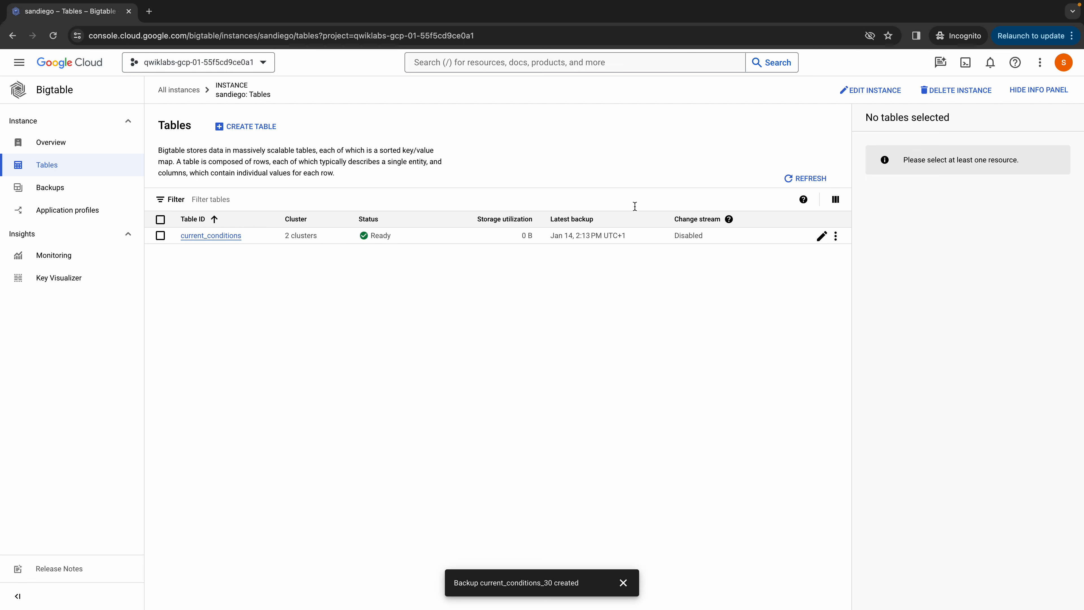
{"action": "left_click", "coordinate": [789, 179]}
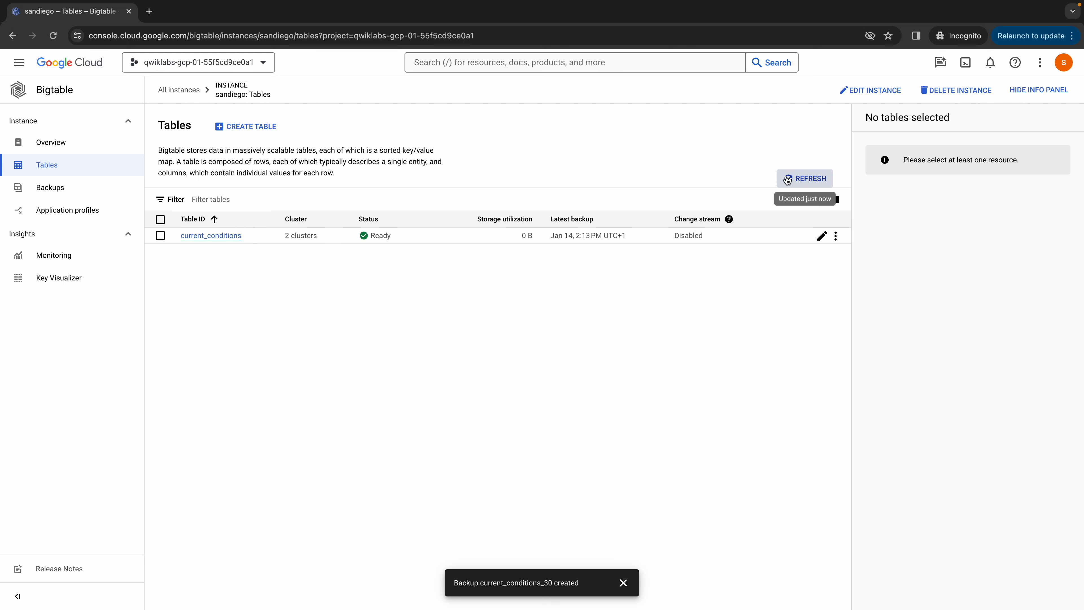
{"action": "left_click", "coordinate": [798, 183]}
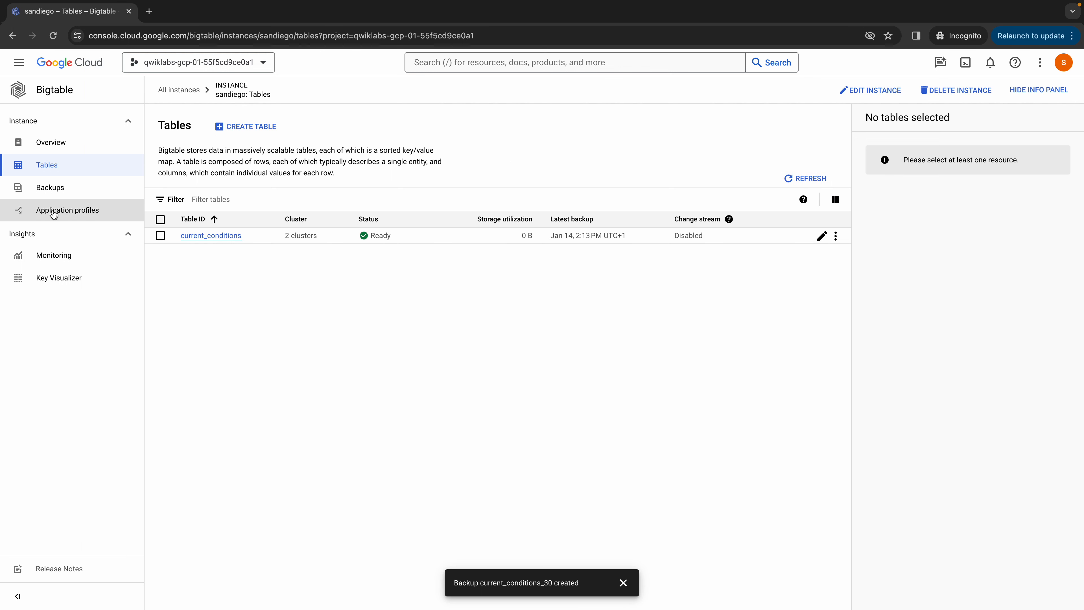
{"action": "left_click", "coordinate": [57, 187]}
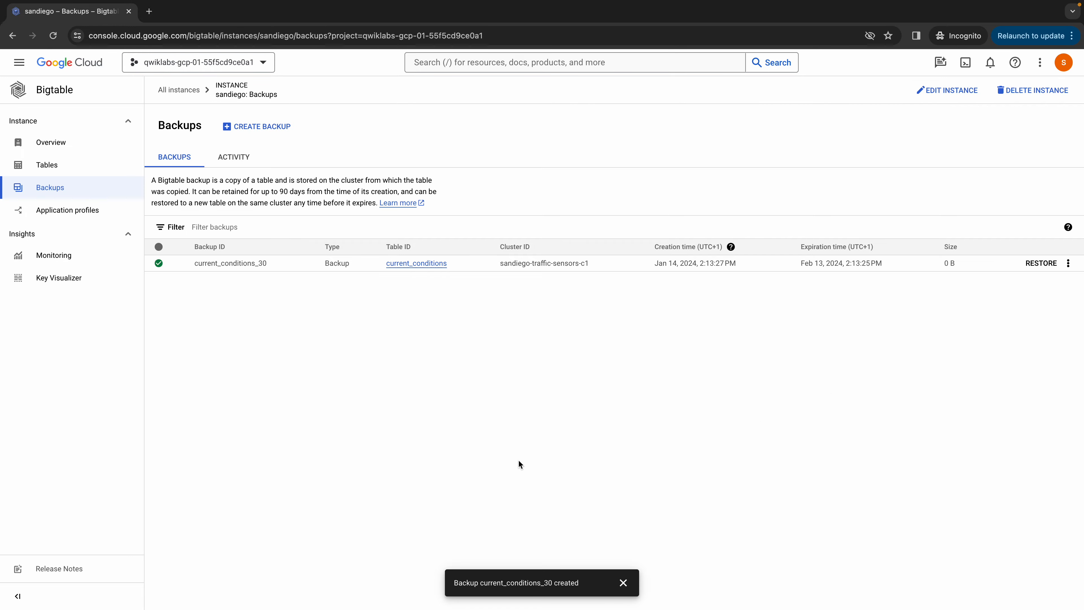
Read the lab's Restore backup instructions and open the restore form for the current_conditions_30 backup
{"action": "key", "text": "ctrl+Left"}
{"action": "scroll", "coordinate": [518, 460], "scroll_direction": "down", "scroll_amount": 4}
{"action": "left_click", "coordinate": [547, 409]}
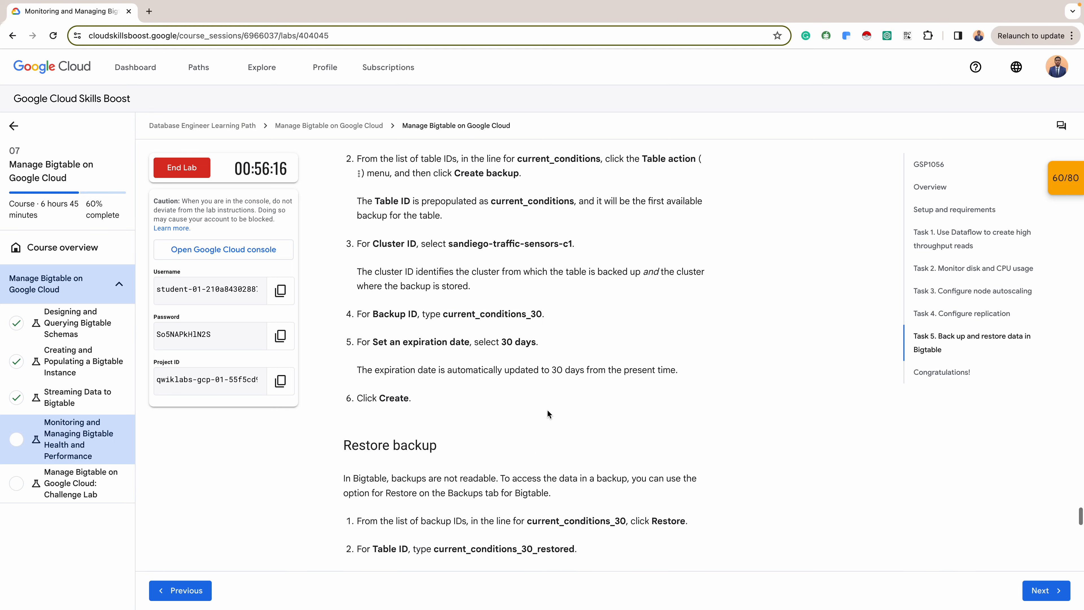
{"action": "scroll", "coordinate": [547, 409], "scroll_direction": "down", "scroll_amount": 3}
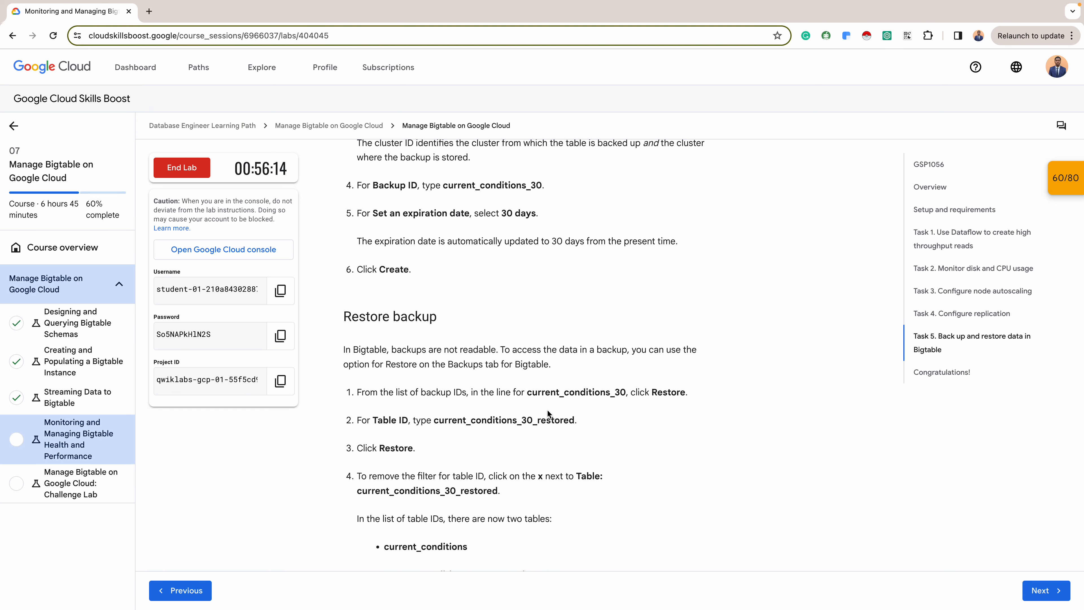
{"action": "key", "text": "ctrl+Right"}
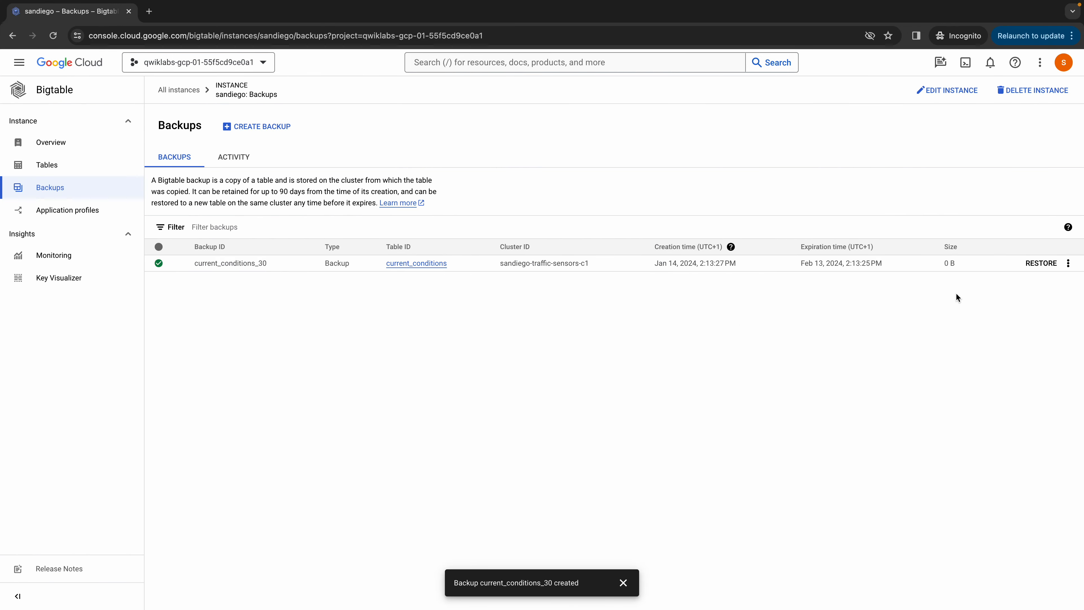
{"action": "left_click", "coordinate": [1042, 264]}
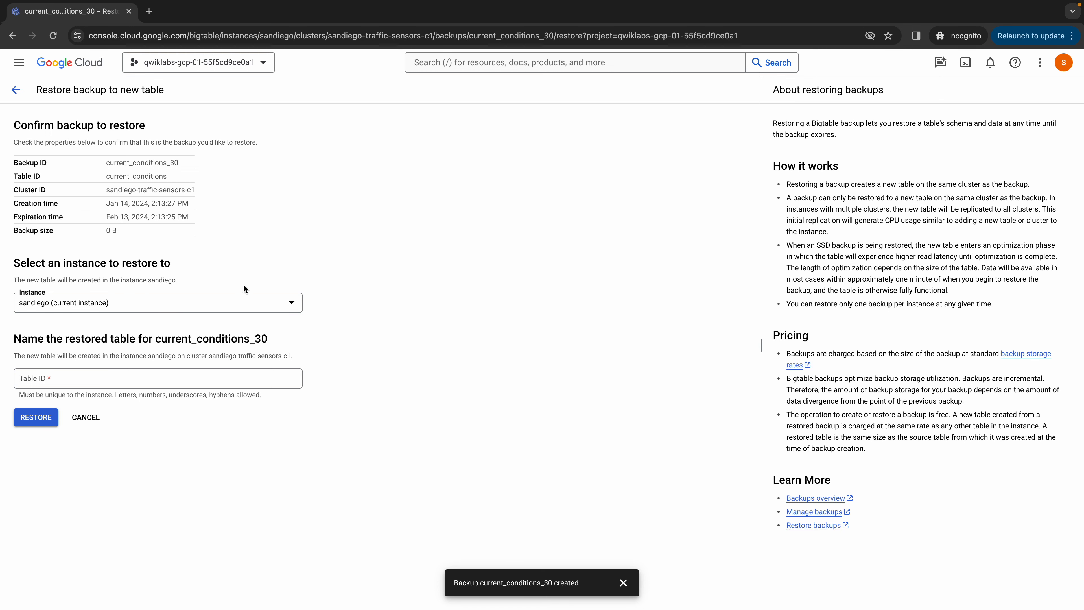
Copy the restored table's ID, current_conditions_30_restored, from the lab instructions and return to the restore form
{"action": "key", "text": "ctrl+Left"}
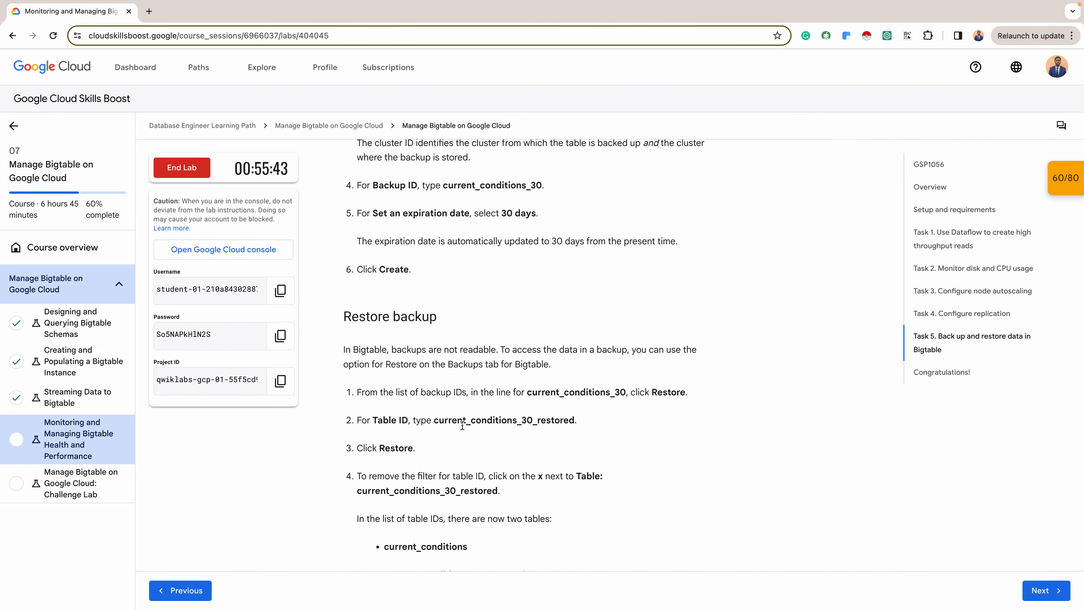
{"action": "scroll", "coordinate": [463, 428], "scroll_direction": "down", "scroll_amount": 1}
{"action": "scroll", "coordinate": [463, 429], "scroll_direction": "down", "scroll_amount": 2}
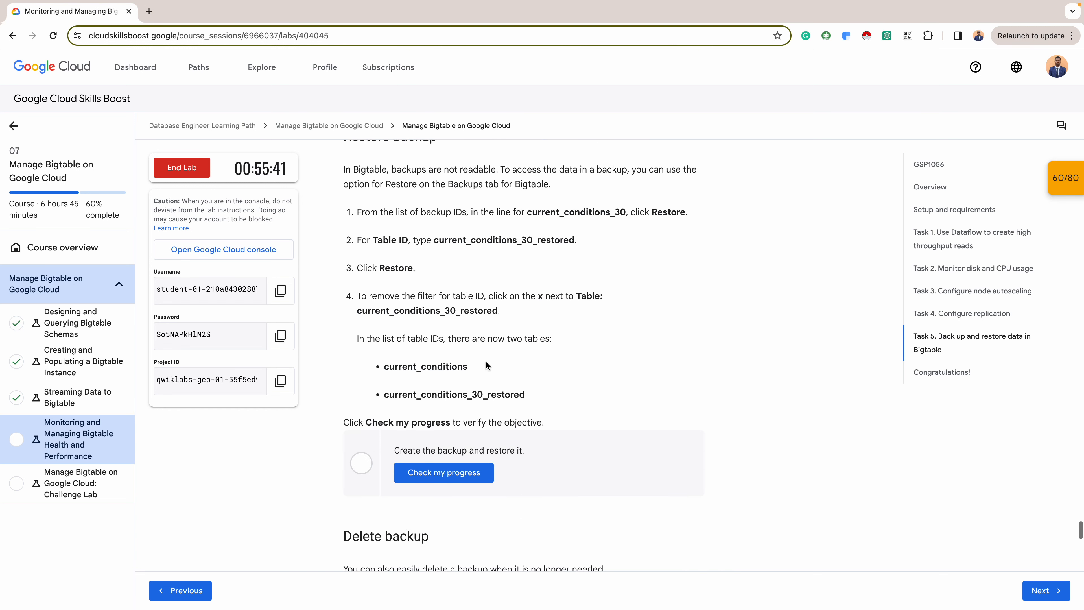
{"action": "scroll", "coordinate": [477, 289], "scroll_direction": "up", "scroll_amount": 1}
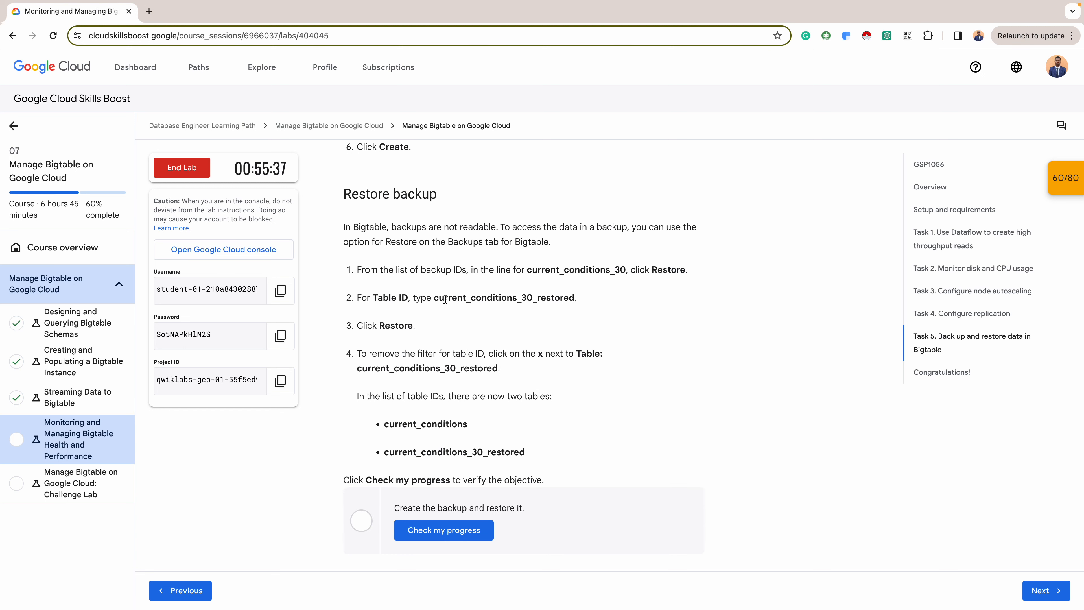
{"action": "left_click_drag", "start_coordinate": [433, 299], "coordinate": [611, 301]}
{"action": "key", "text": "ctrl+c"}
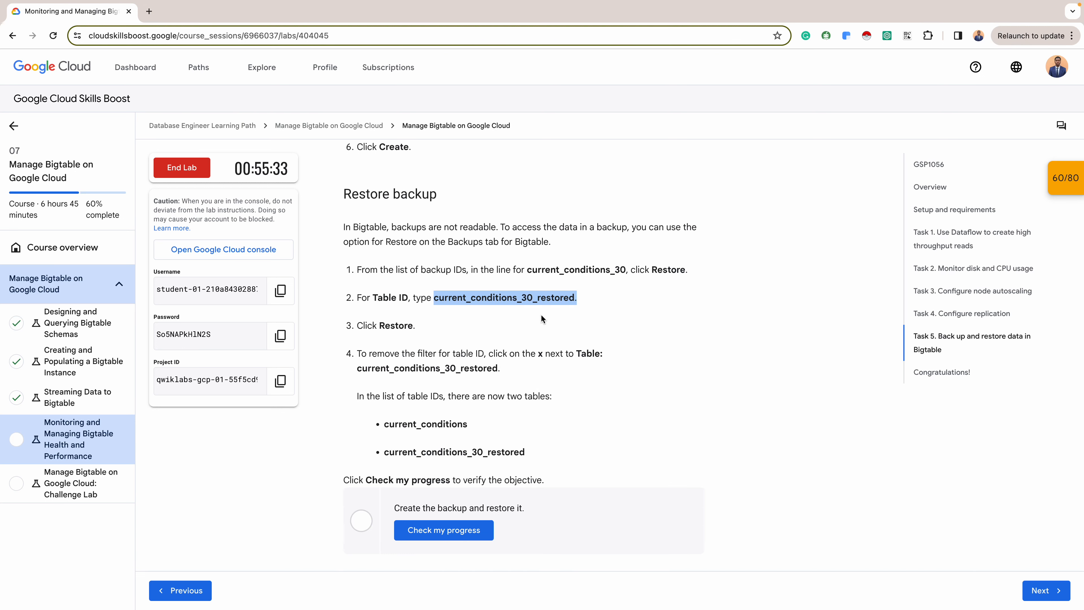
{"action": "key", "text": "ctrl+Right"}
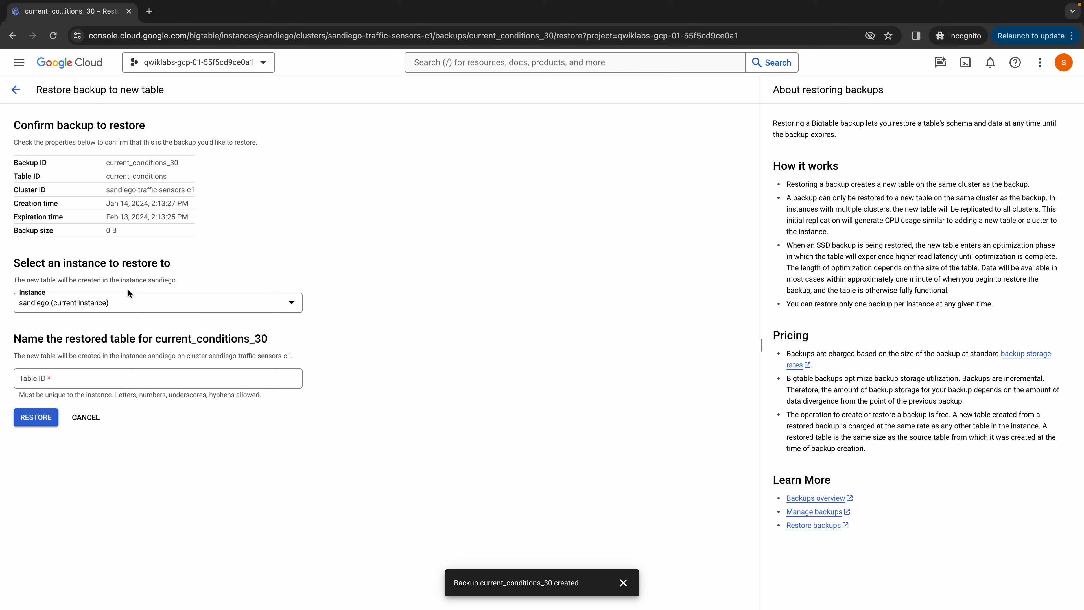
Restore the backup to the sandiego instance as table current_conditions_30_restored and clear the table list's filter
{"action": "left_click", "coordinate": [220, 303]}
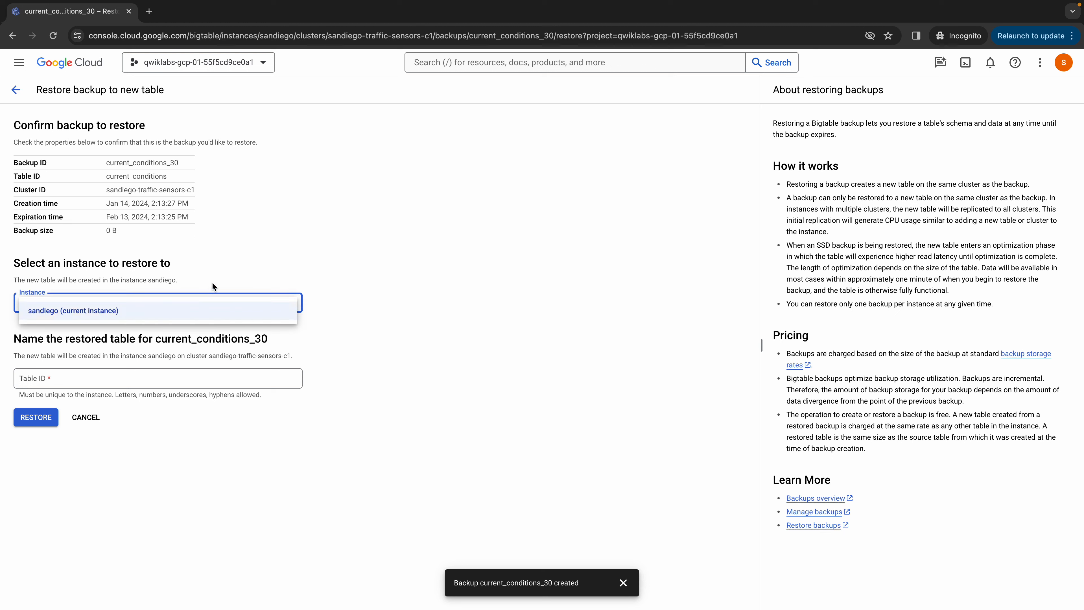
{"action": "left_click", "coordinate": [88, 307]}
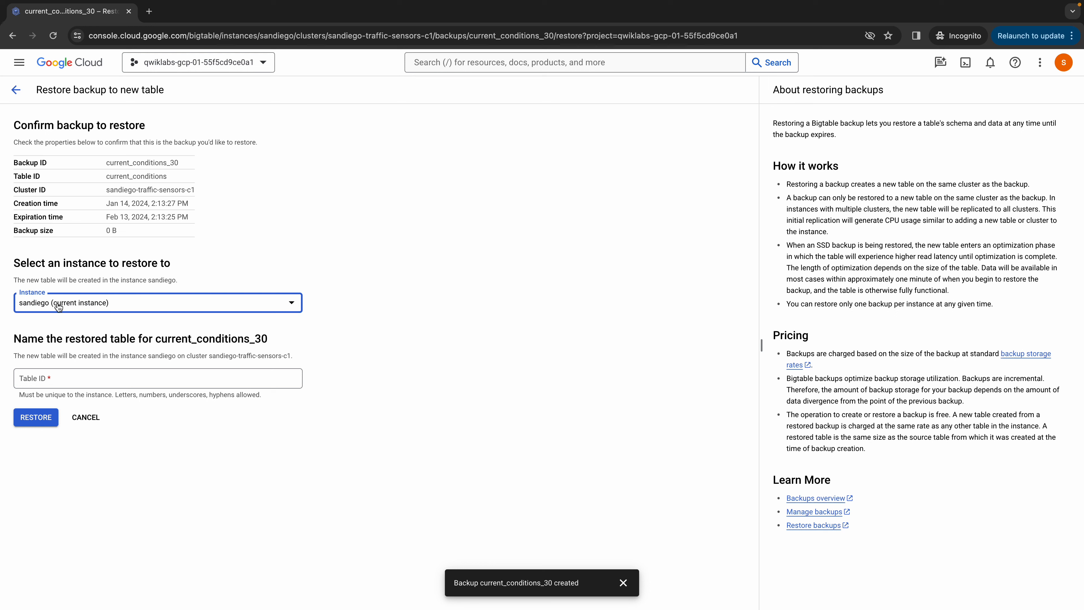
{"action": "left_click", "coordinate": [61, 387]}
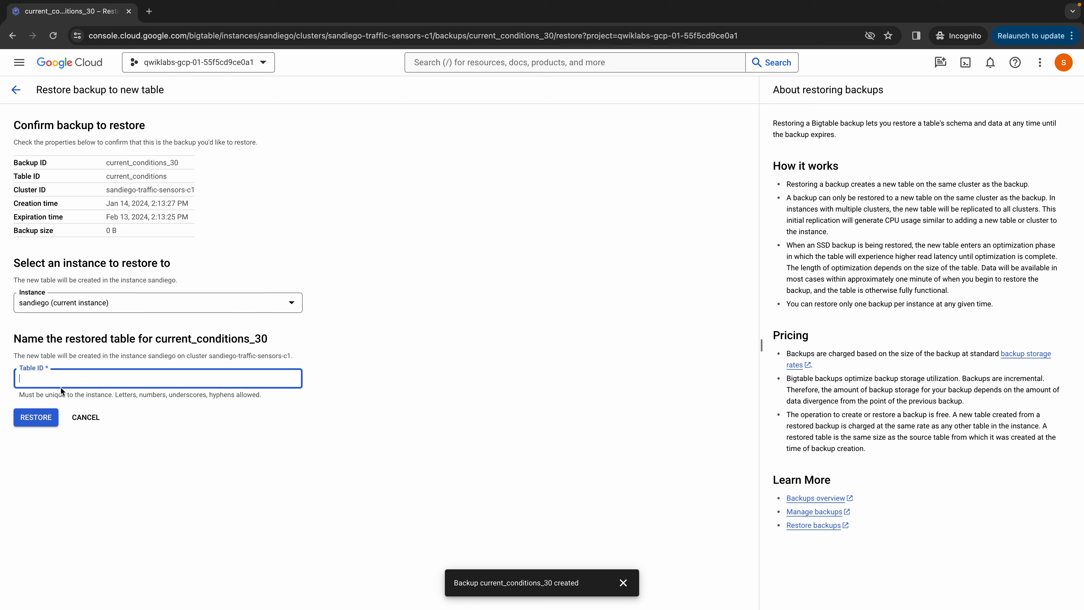
{"action": "key", "text": "ctrl+v"}
{"action": "left_click", "coordinate": [36, 417]}
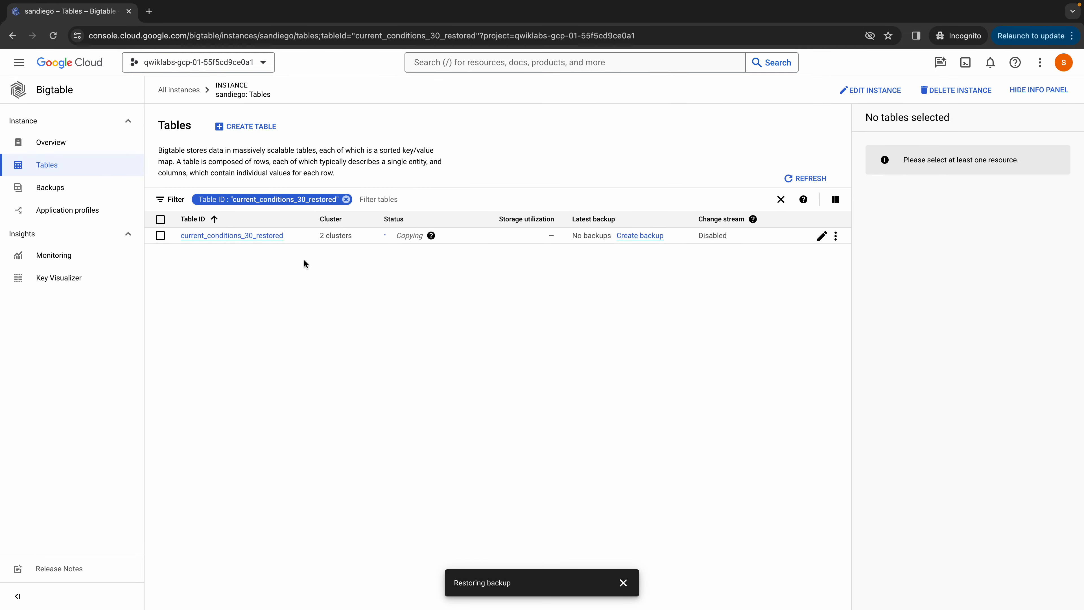
{"action": "left_click", "coordinate": [346, 200]}
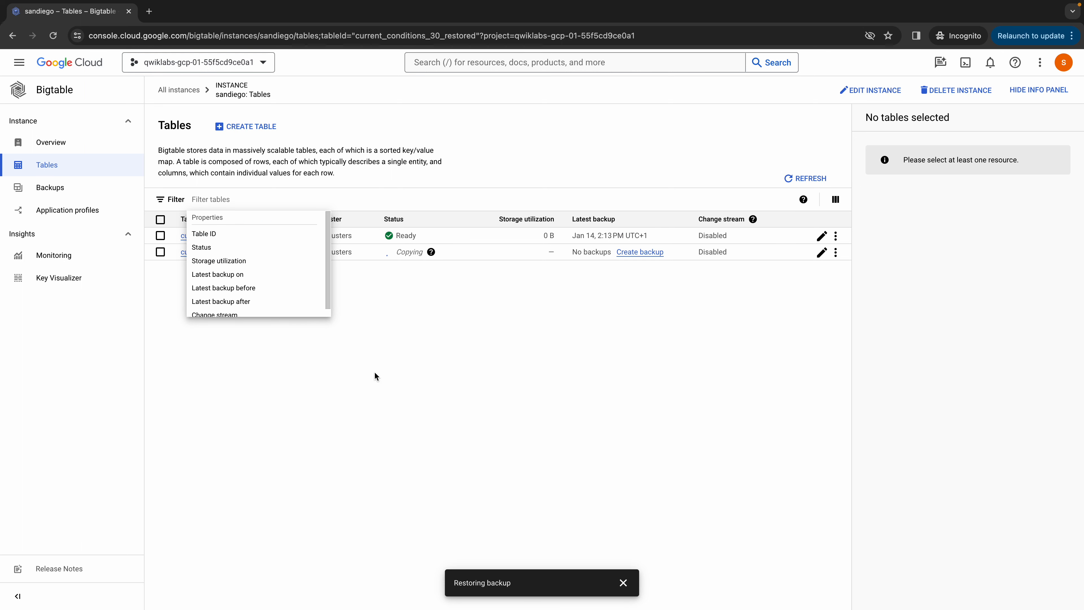
{"action": "left_click", "coordinate": [403, 358]}
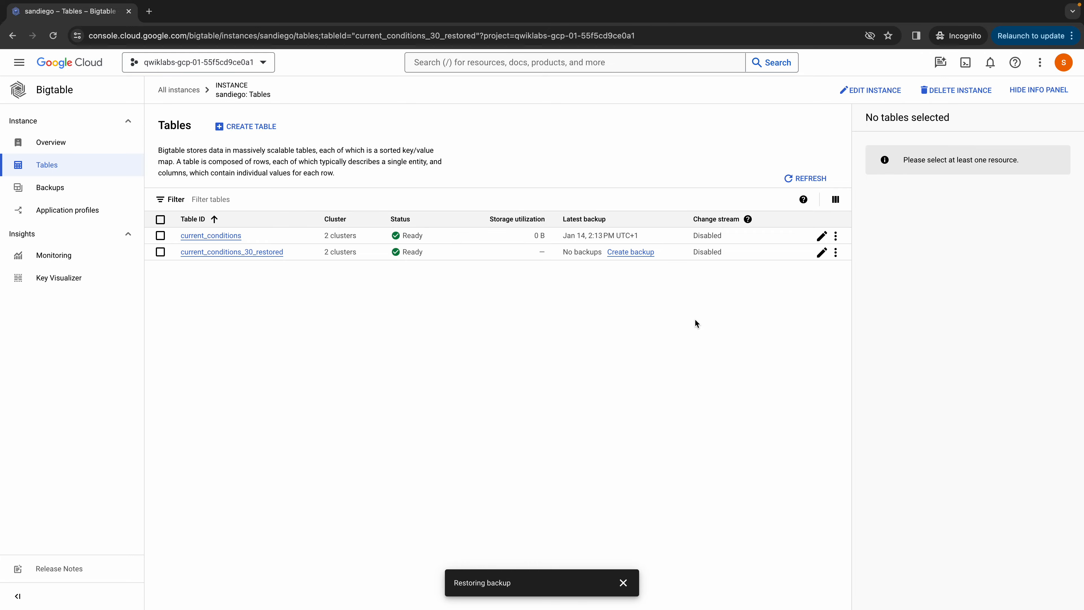
Check progress on the lab's "Create the backup and restore it" objective
{"action": "key", "text": "ctrl+Left"}
{"action": "scroll", "coordinate": [695, 320], "scroll_direction": "down", "scroll_amount": 3}
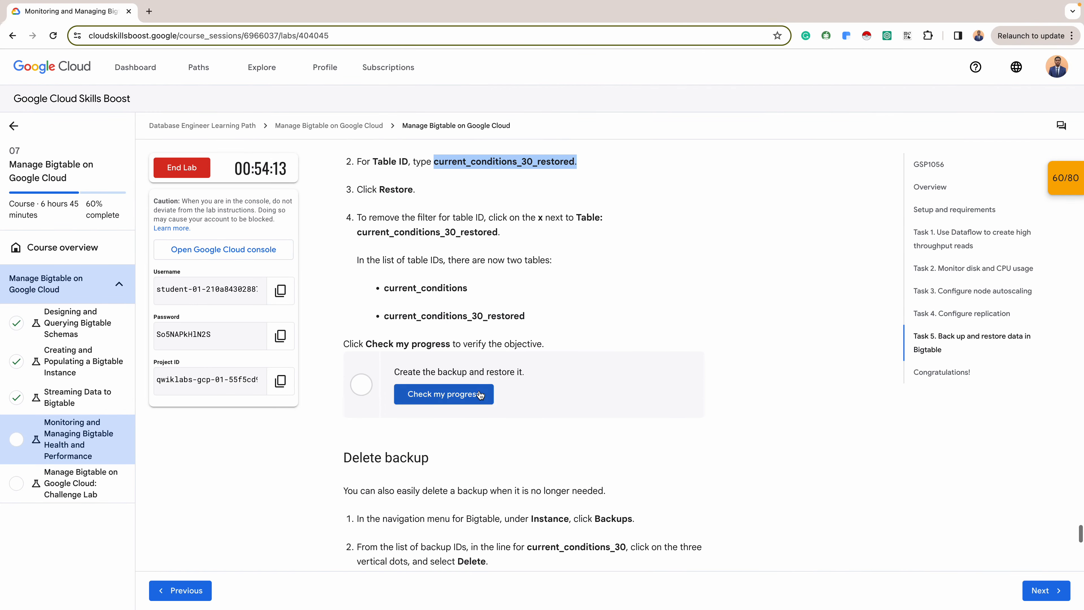
{"action": "left_click", "coordinate": [480, 395]}
Delete the current_conditions_30 backup, confirming the deletion with its backup ID
{"action": "key", "text": "ctrl+Right"}
{"action": "left_click", "coordinate": [81, 194]}
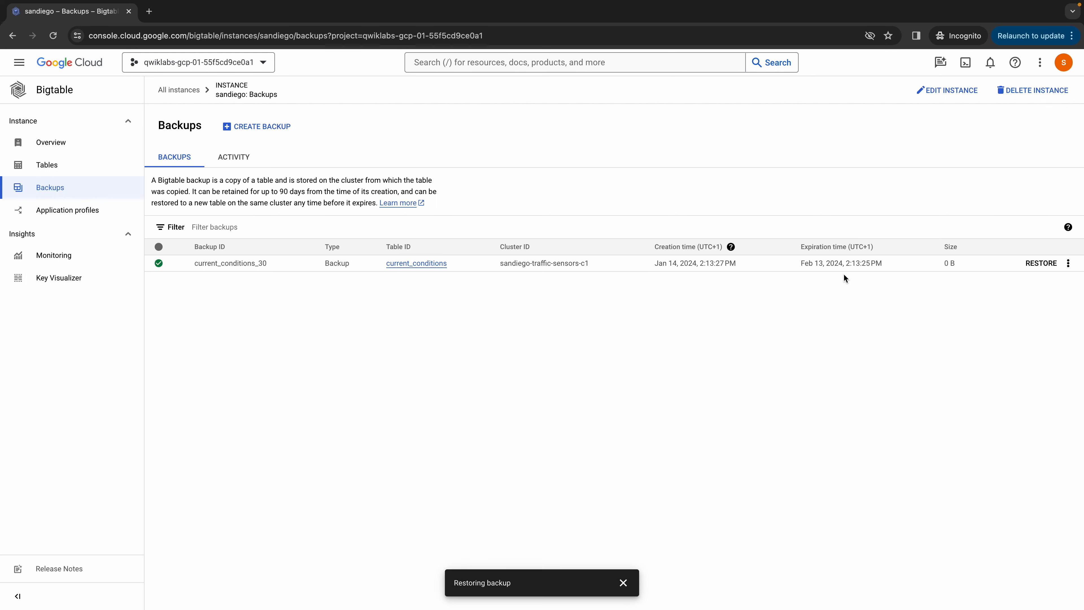
{"action": "left_click", "coordinate": [1069, 263]}
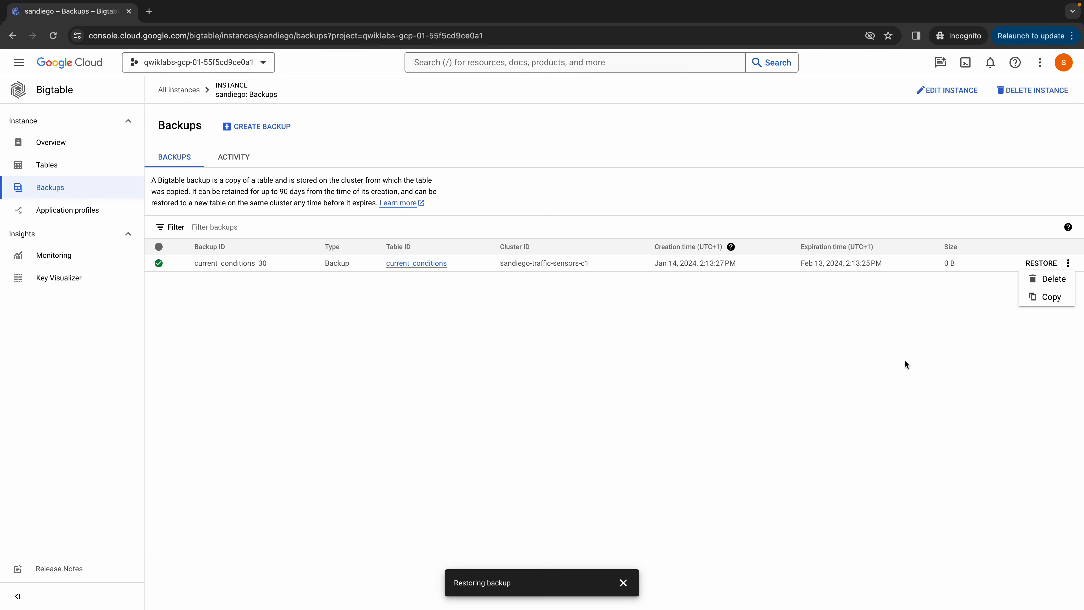
{"action": "left_click", "coordinate": [1053, 279]}
{"action": "type", "text": "current_conditions_30"}
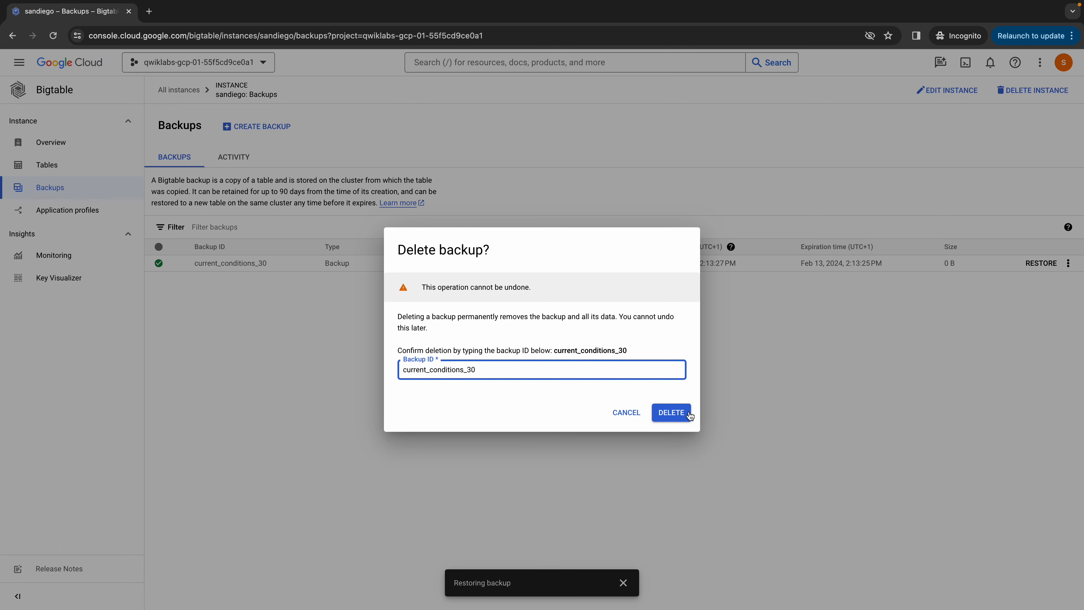
{"action": "left_click", "coordinate": [672, 412]}
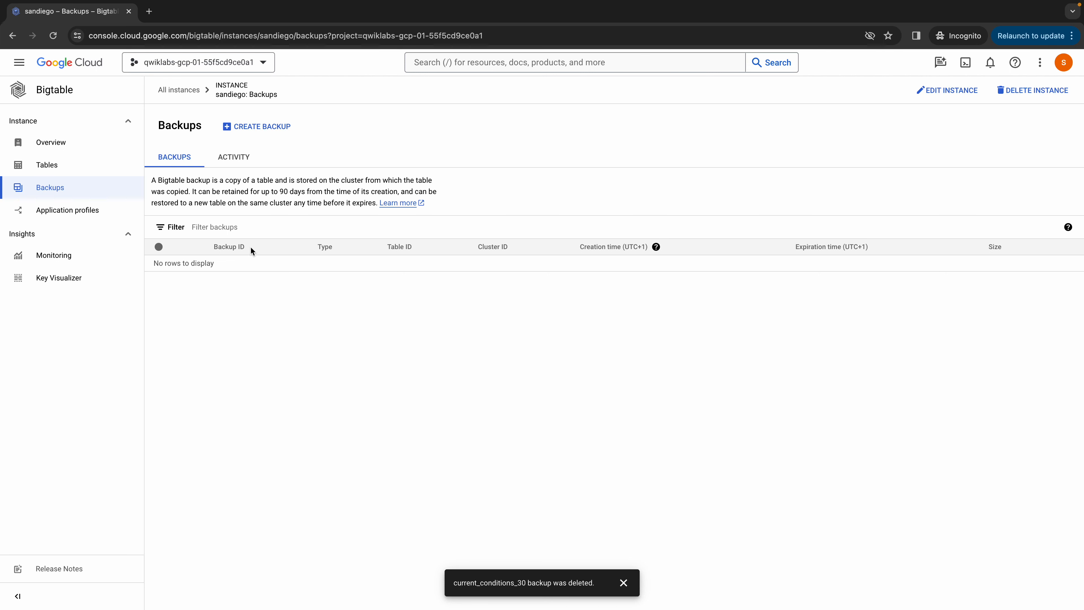
Examine the sandiego instance's table list and its monitoring charts for CPU utilization, latency, storage, rows and requests
{"action": "left_click", "coordinate": [69, 165]}
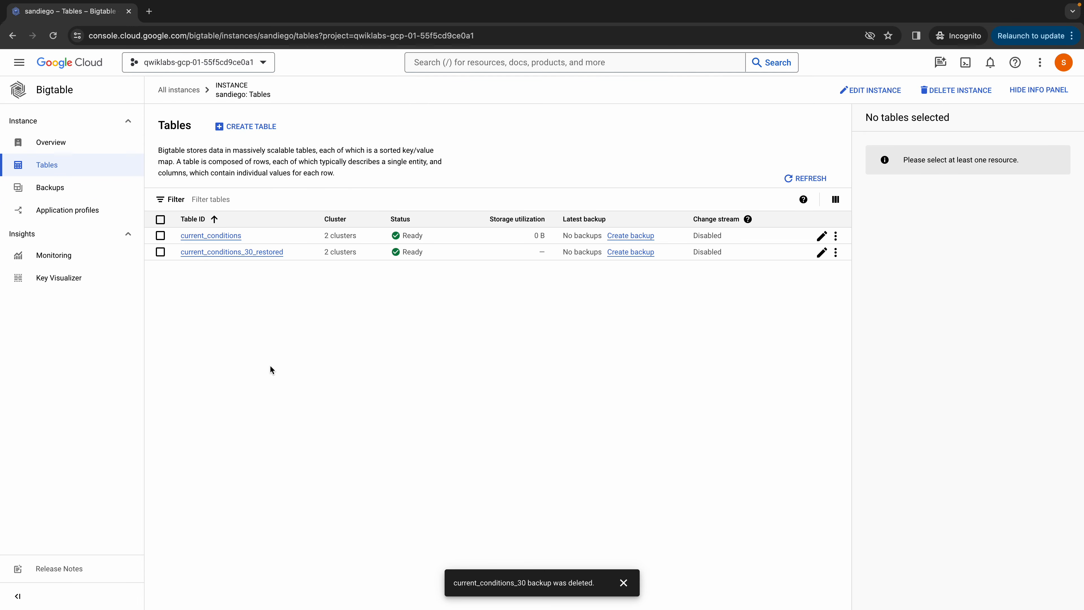
{"action": "left_click", "coordinate": [89, 256]}
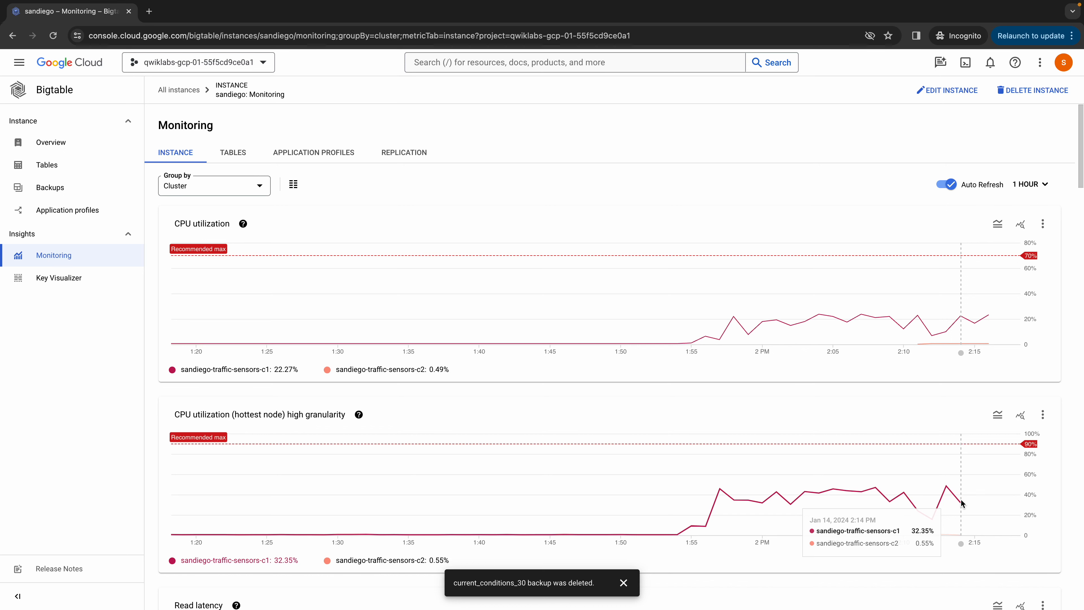
{"action": "scroll", "coordinate": [790, 457], "scroll_direction": "down", "scroll_amount": 8}
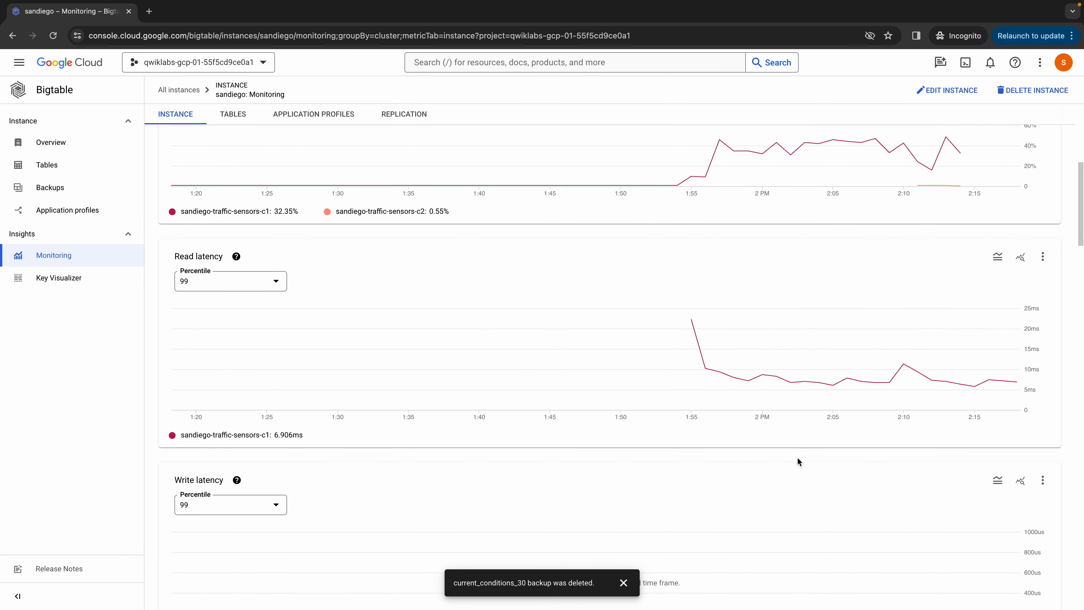
{"action": "scroll", "coordinate": [820, 491], "scroll_direction": "down", "scroll_amount": 2}
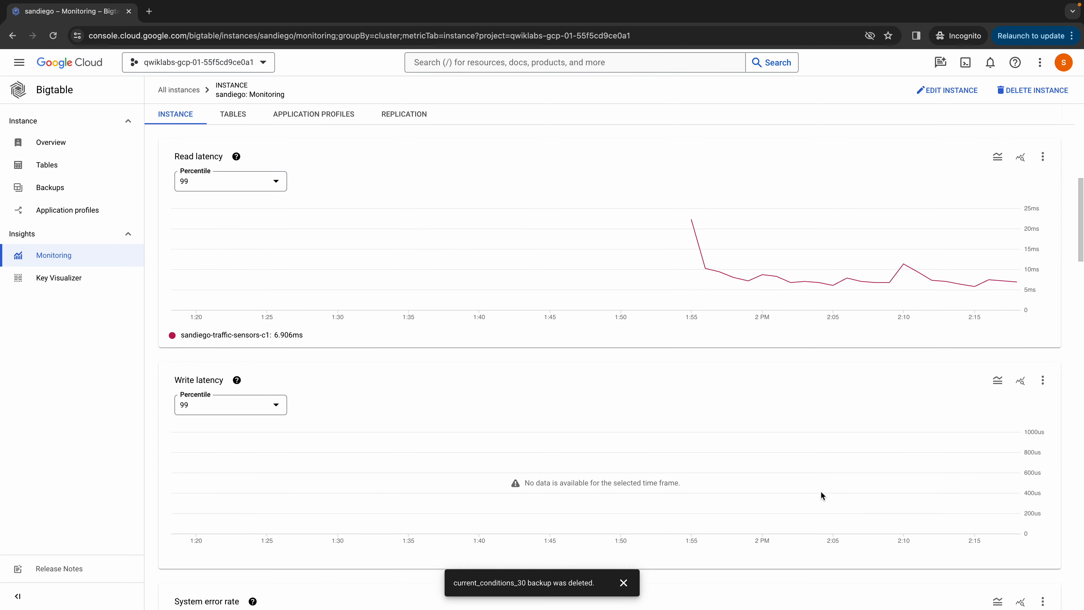
{"action": "scroll", "coordinate": [821, 490], "scroll_direction": "down", "scroll_amount": 11}
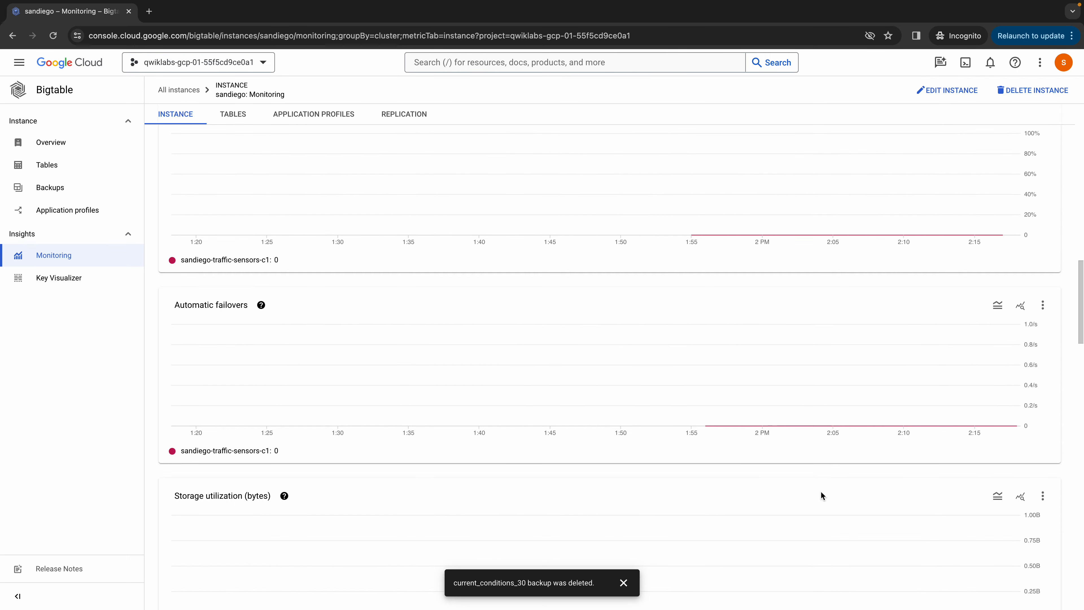
{"action": "scroll", "coordinate": [821, 491], "scroll_direction": "down", "scroll_amount": 8}
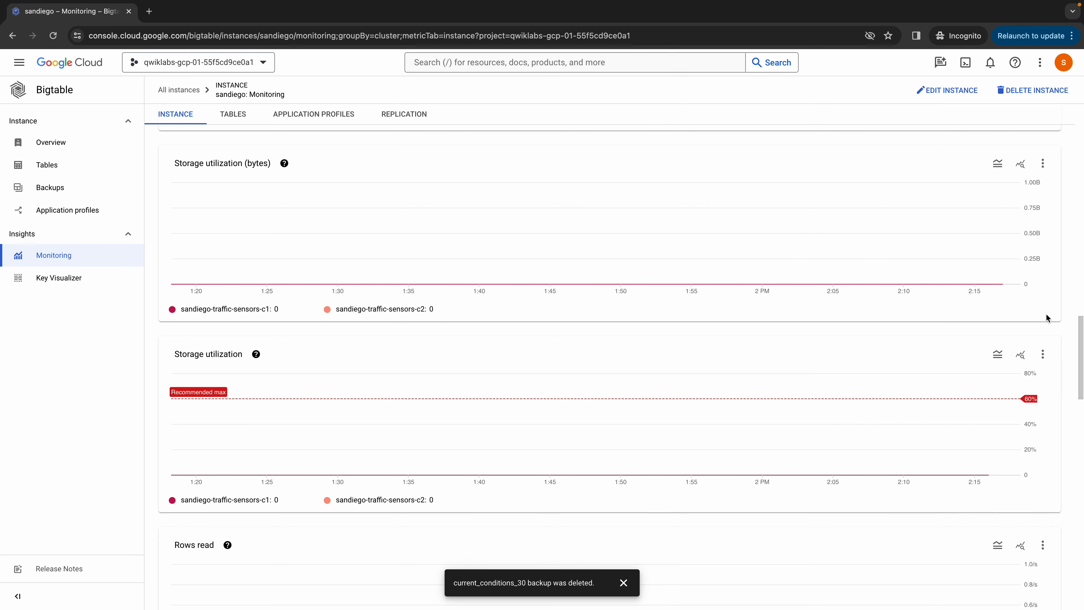
{"action": "scroll", "coordinate": [893, 332], "scroll_direction": "down", "scroll_amount": 8}
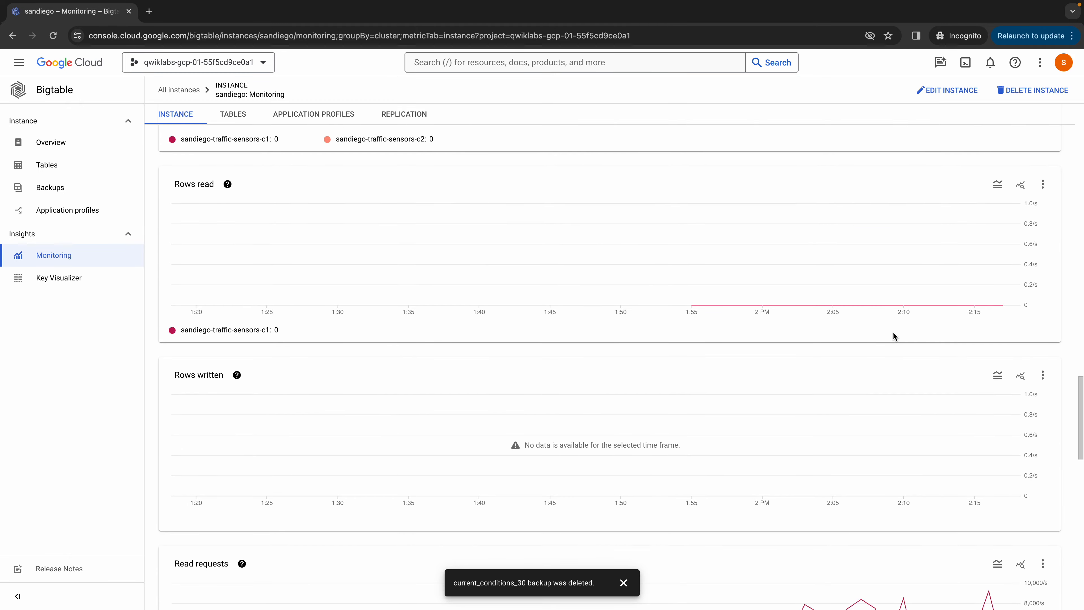
{"action": "scroll", "coordinate": [893, 333], "scroll_direction": "down", "scroll_amount": 4}
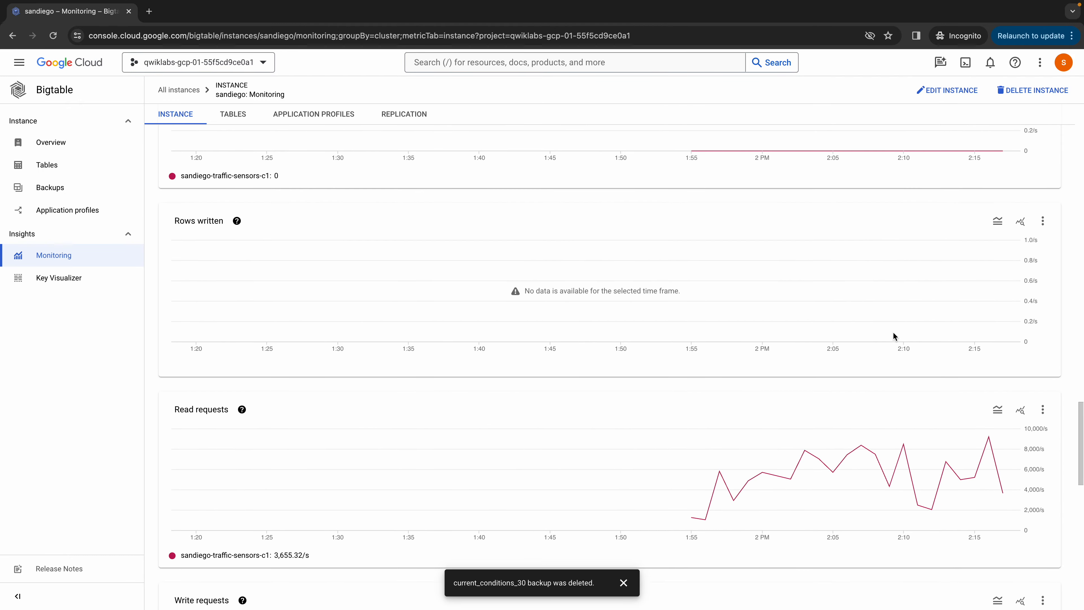
{"action": "scroll", "coordinate": [893, 332], "scroll_direction": "down", "scroll_amount": 2}
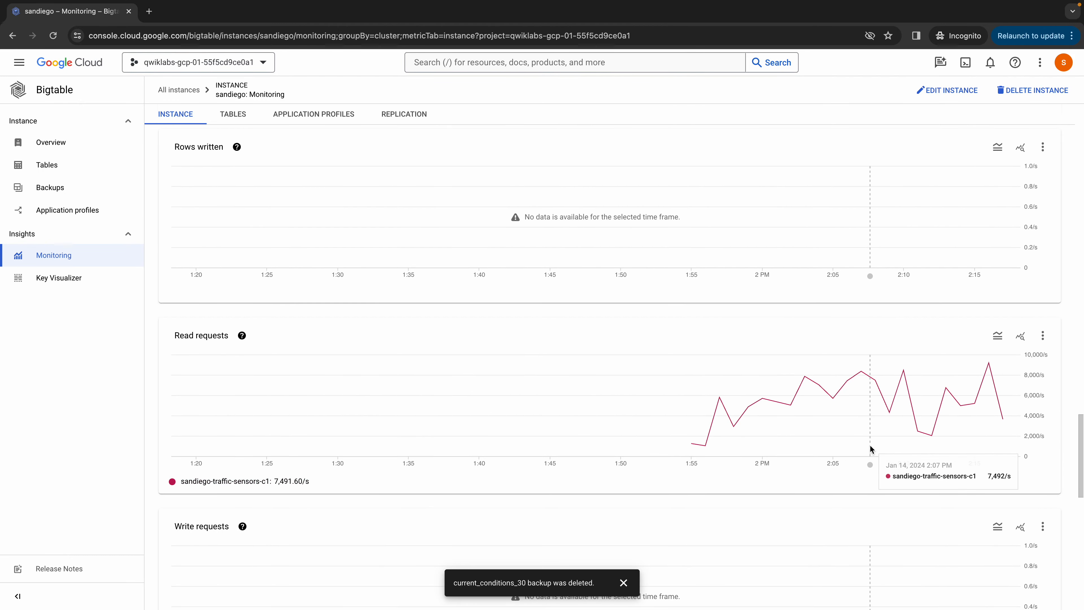
{"action": "scroll", "coordinate": [871, 446], "scroll_direction": "down", "scroll_amount": 6}
{"action": "scroll", "coordinate": [792, 344], "scroll_direction": "up", "scroll_amount": 15}
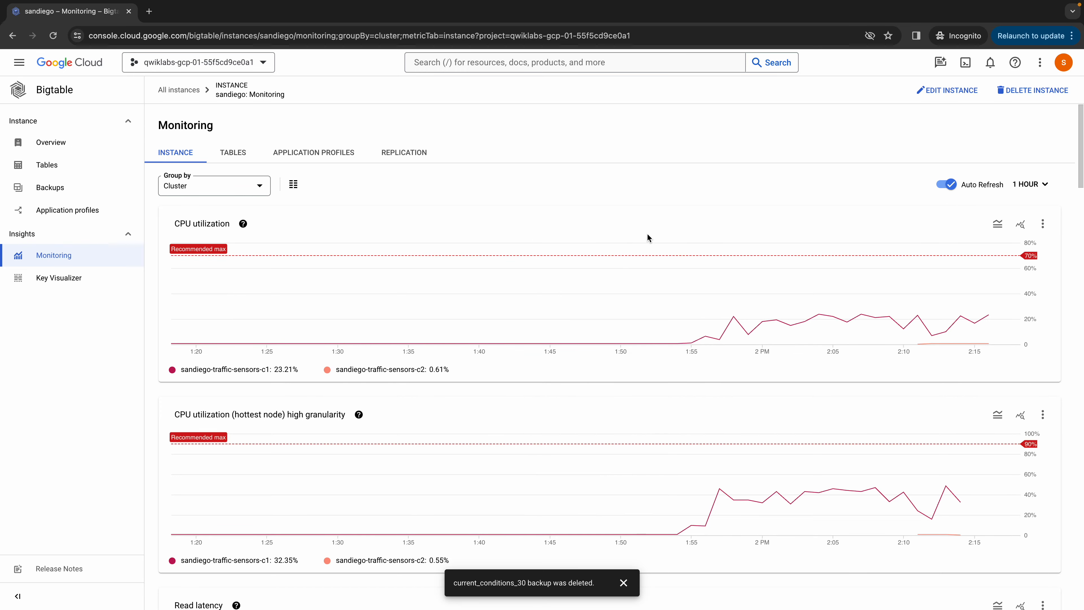
Review the lab's Delete backup instructions and its closing Congratulations section
{"action": "key", "text": "ctrl+Left"}
{"action": "scroll", "coordinate": [499, 331], "scroll_direction": "down", "scroll_amount": 5}
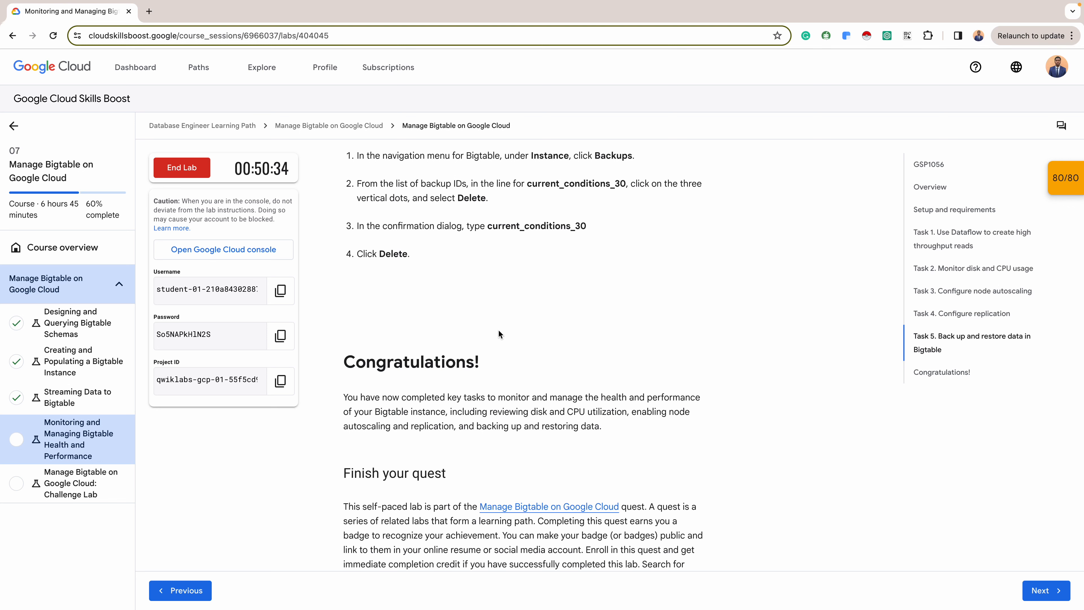
{"action": "scroll", "coordinate": [498, 331], "scroll_direction": "up", "scroll_amount": 4}
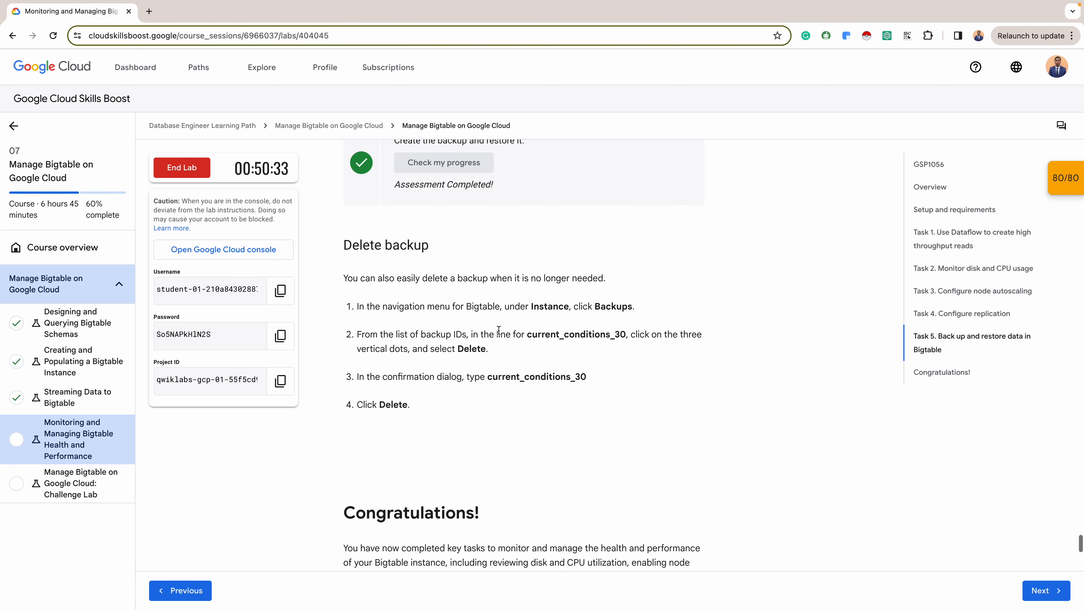